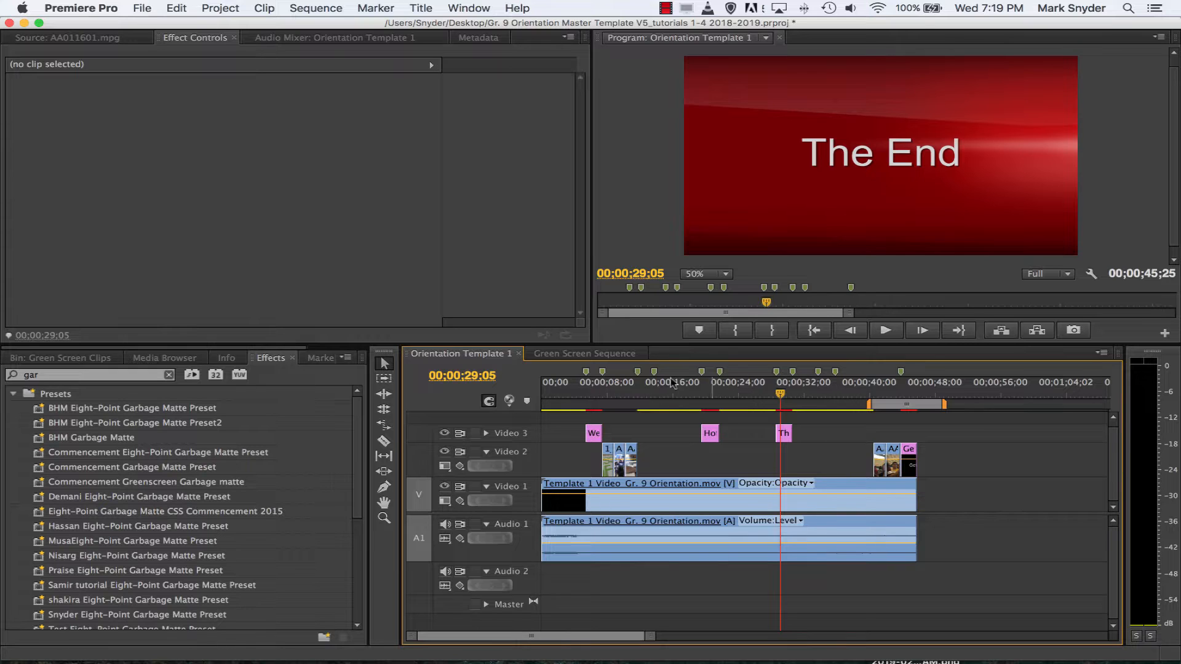
Open the Green Screen Sequence at about 00;00;12;18 and select the pink background clips on Video 1.
{"action": "left_click", "coordinate": [579, 358]}
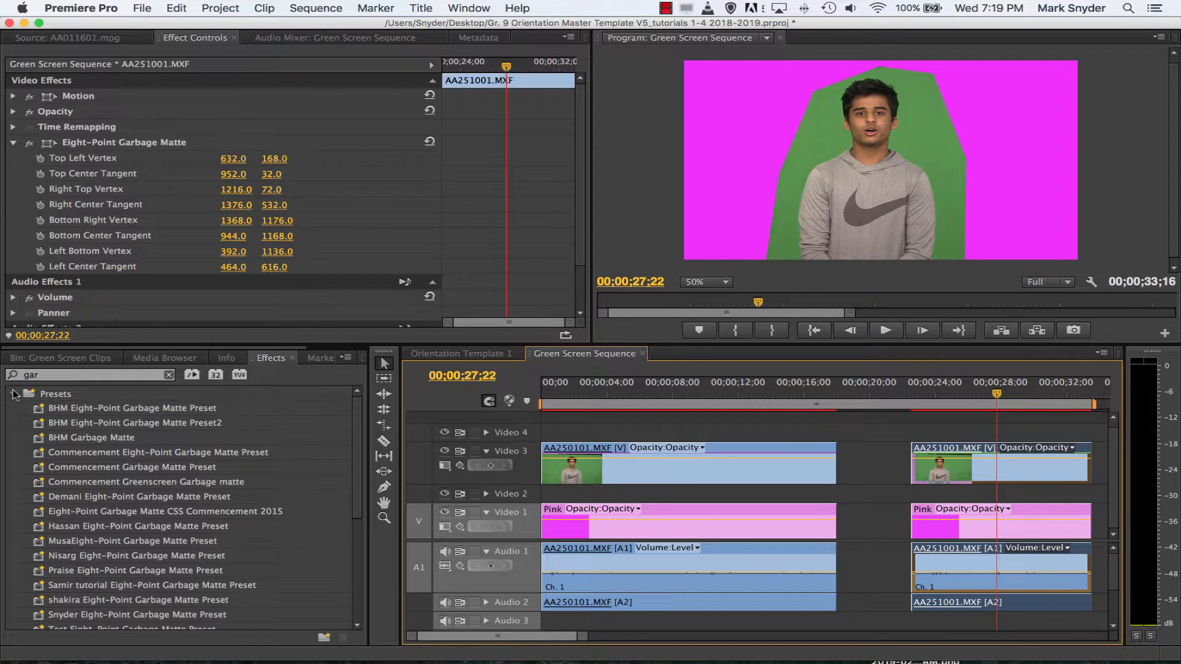
{"action": "left_click", "coordinate": [749, 400]}
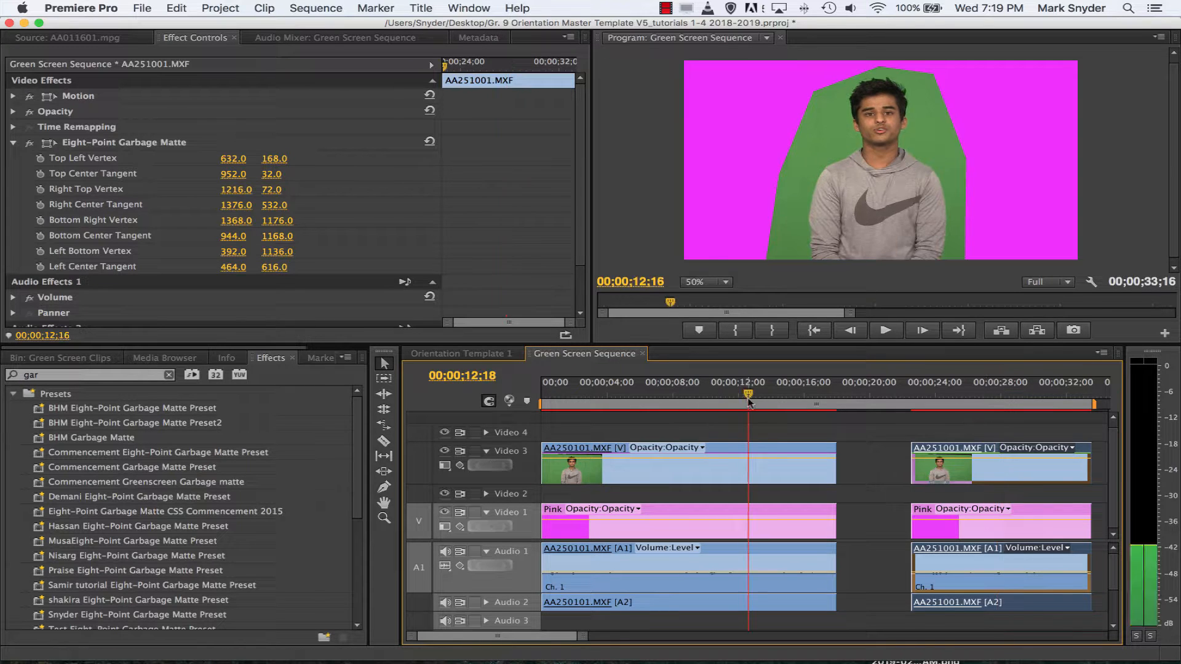
{"action": "left_click", "coordinate": [700, 529]}
{"action": "left_click", "coordinate": [956, 529]}
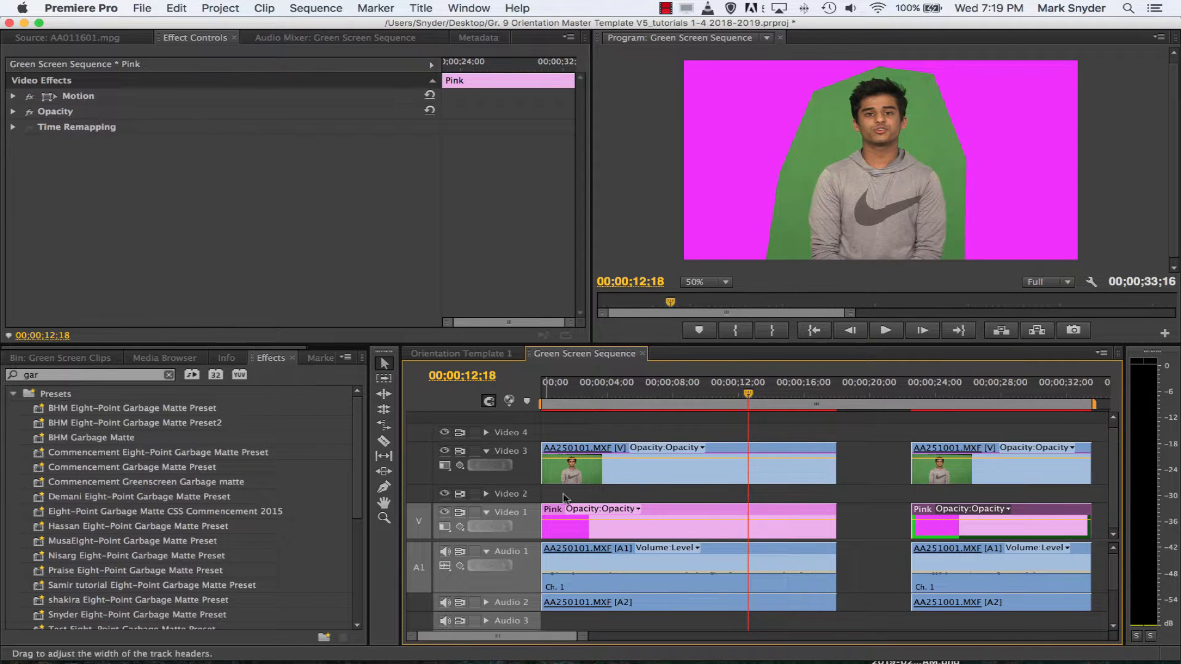
Delete the empty Video 4 and Video 2 tracks from the green screen sequence.
{"action": "right_click", "coordinate": [424, 436]}
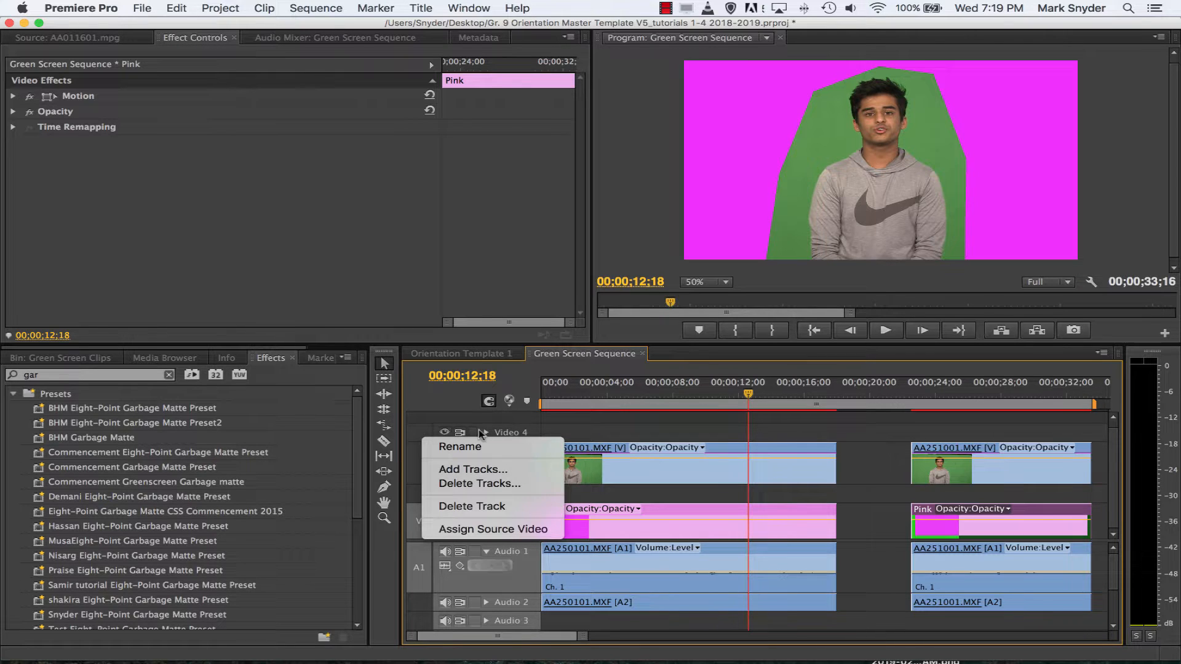
{"action": "left_click", "coordinate": [472, 507]}
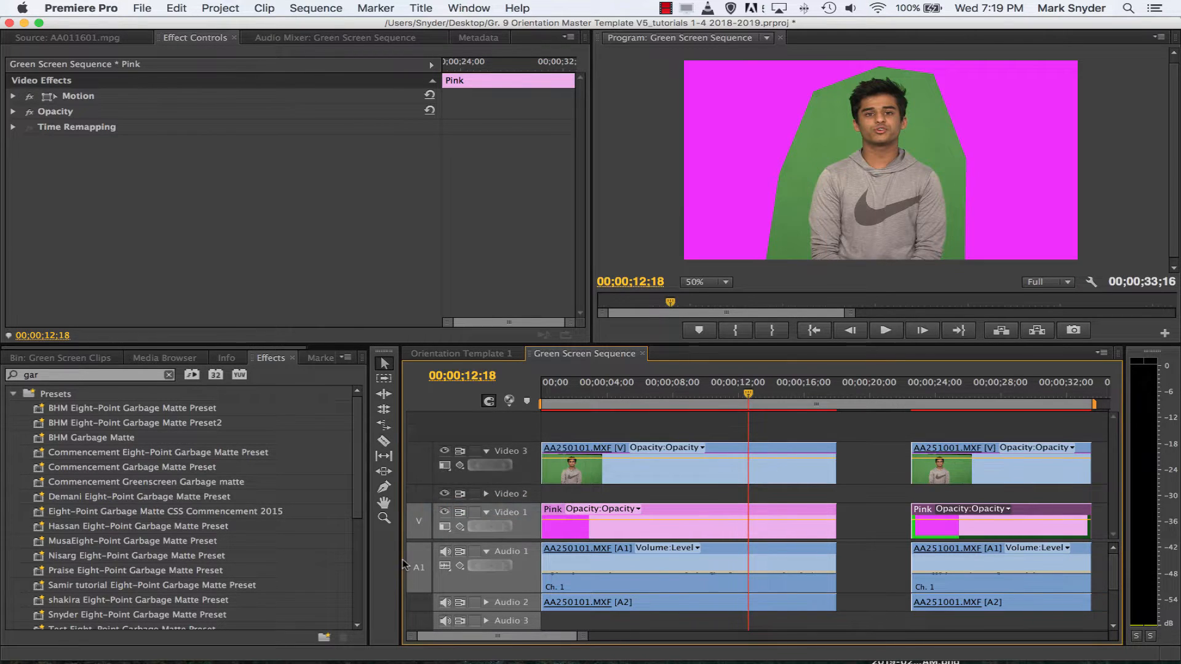
{"action": "right_click", "coordinate": [423, 496]}
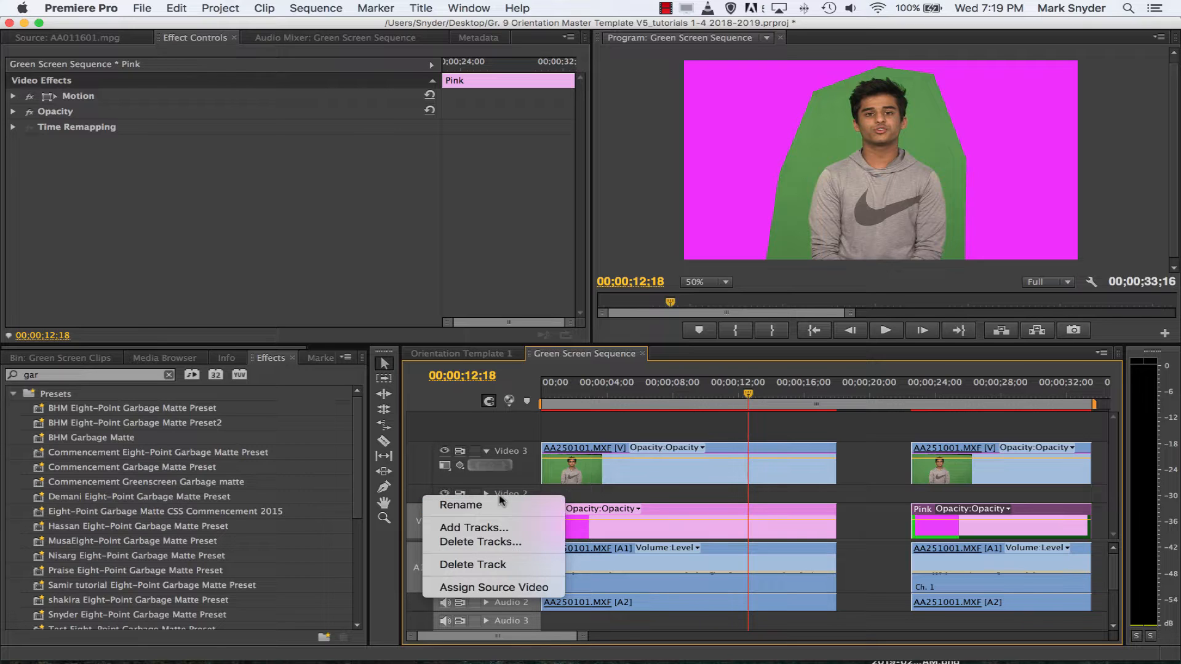
{"action": "left_click", "coordinate": [472, 564]}
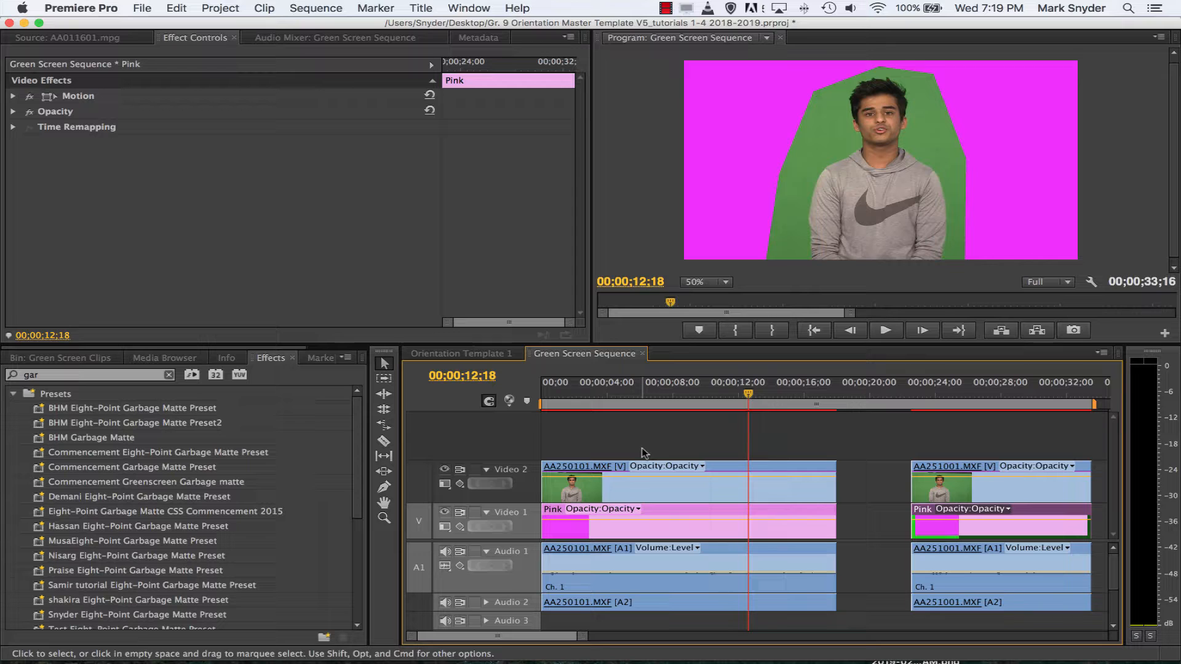
Add 2 video tracks after Video 2 and 0 audio tracks to the sequence.
{"action": "right_click", "coordinate": [429, 483]}
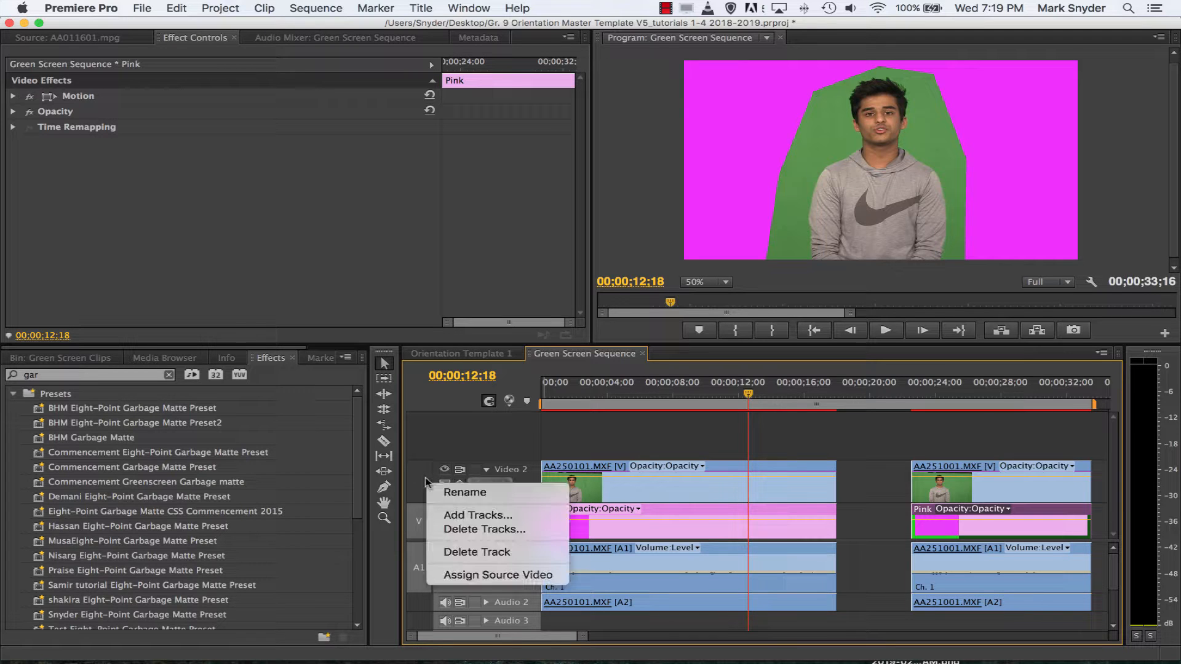
{"action": "left_click", "coordinate": [457, 517]}
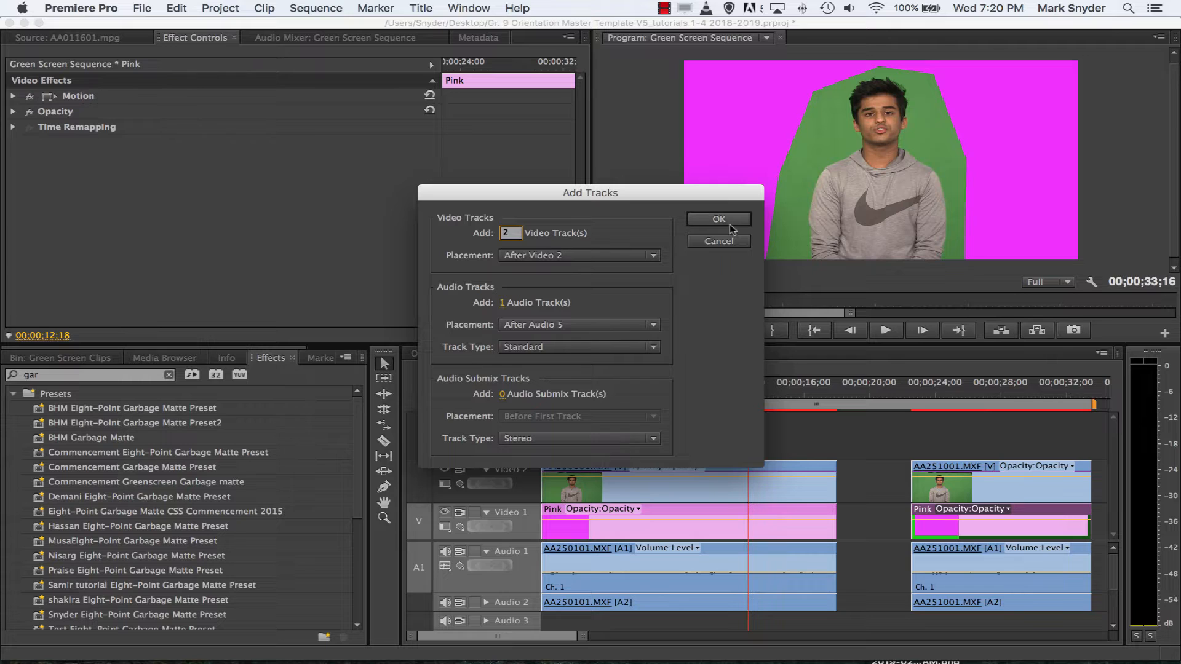
{"action": "left_click", "coordinate": [502, 306]}
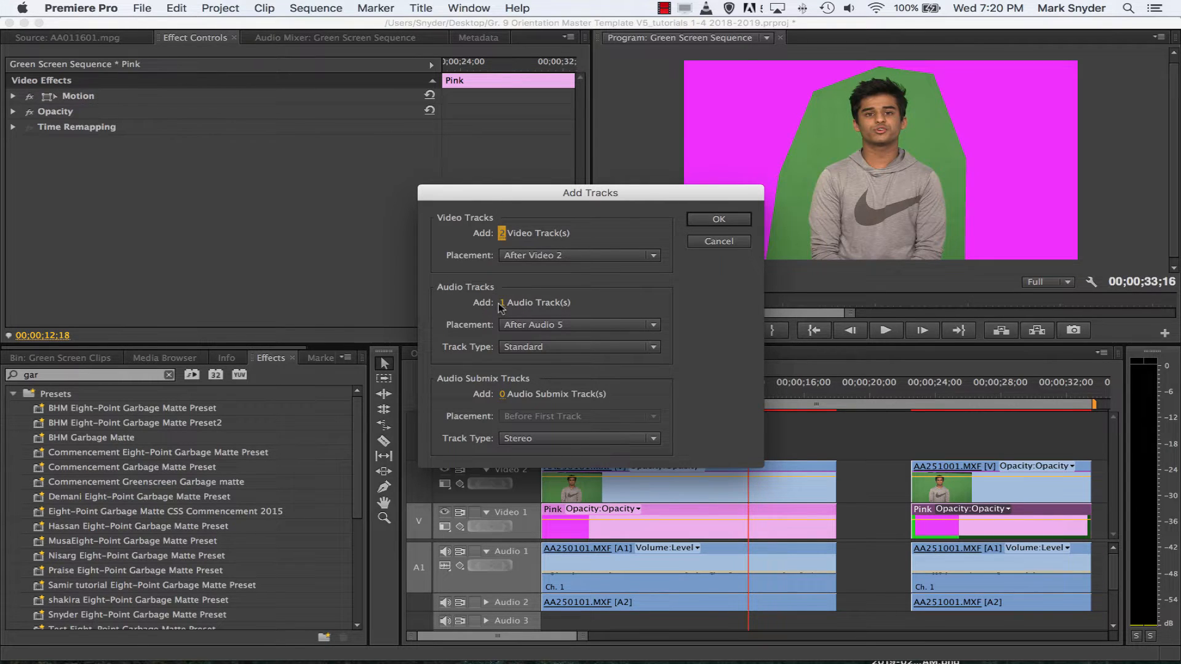
{"action": "left_click", "coordinate": [506, 304]}
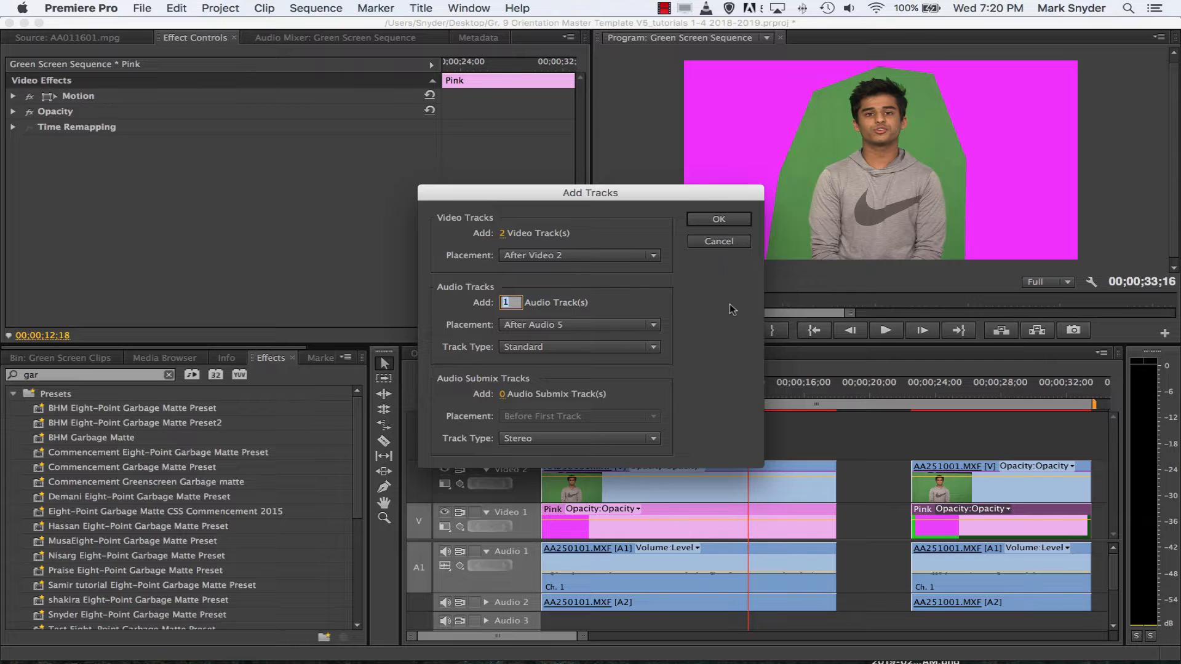
{"action": "type", "text": "0"}
{"action": "left_click", "coordinate": [720, 221]}
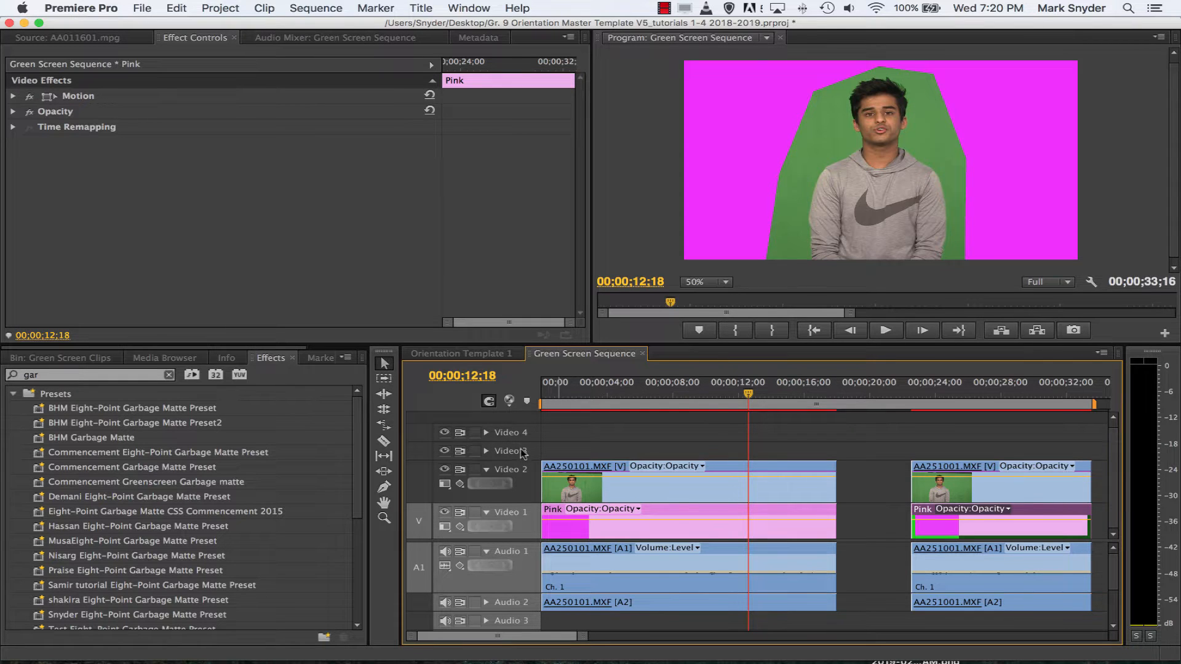
Move the AA250101.MXF and AA251001.MXF clips up from Video 2 to Video 3.
{"action": "left_click", "coordinate": [718, 467]}
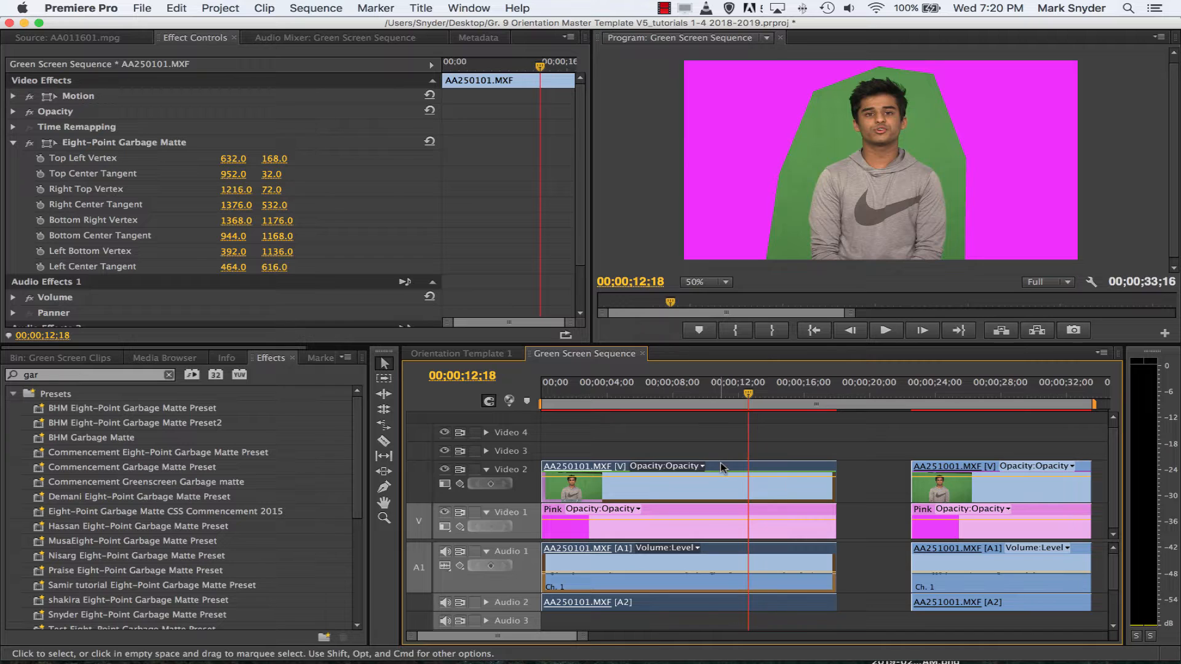
{"action": "left_click_drag", "start_coordinate": [722, 467], "coordinate": [723, 451]}
{"action": "left_click", "coordinate": [1028, 468]}
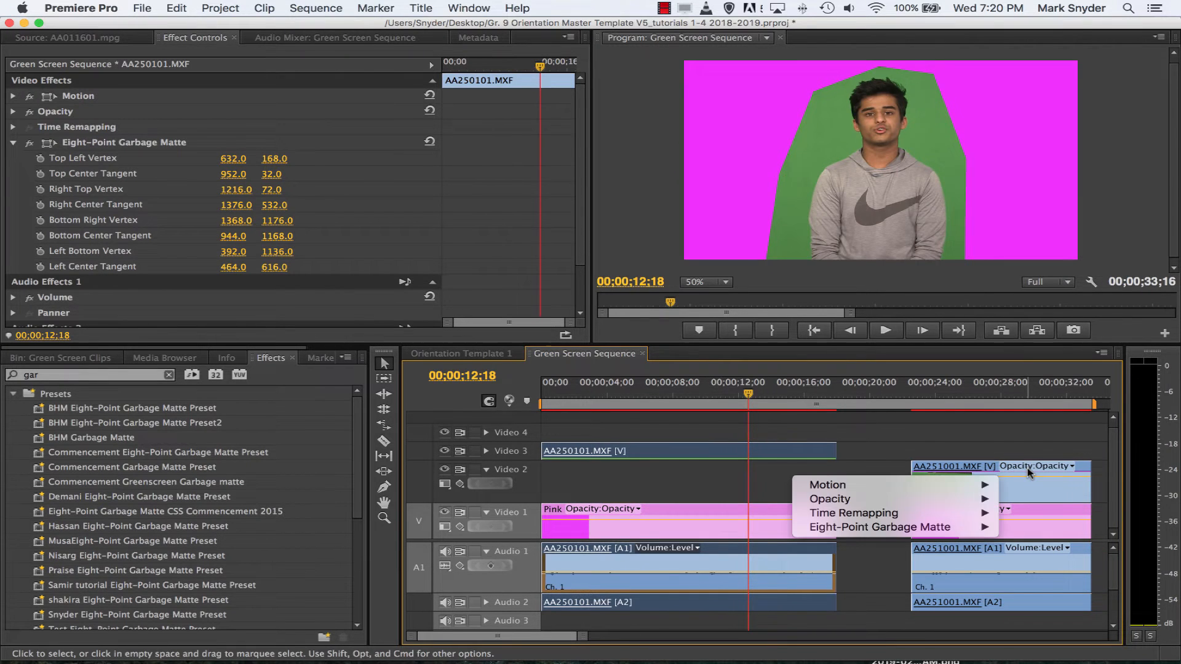
{"action": "left_click", "coordinate": [995, 467]}
{"action": "double_click", "coordinate": [979, 466]}
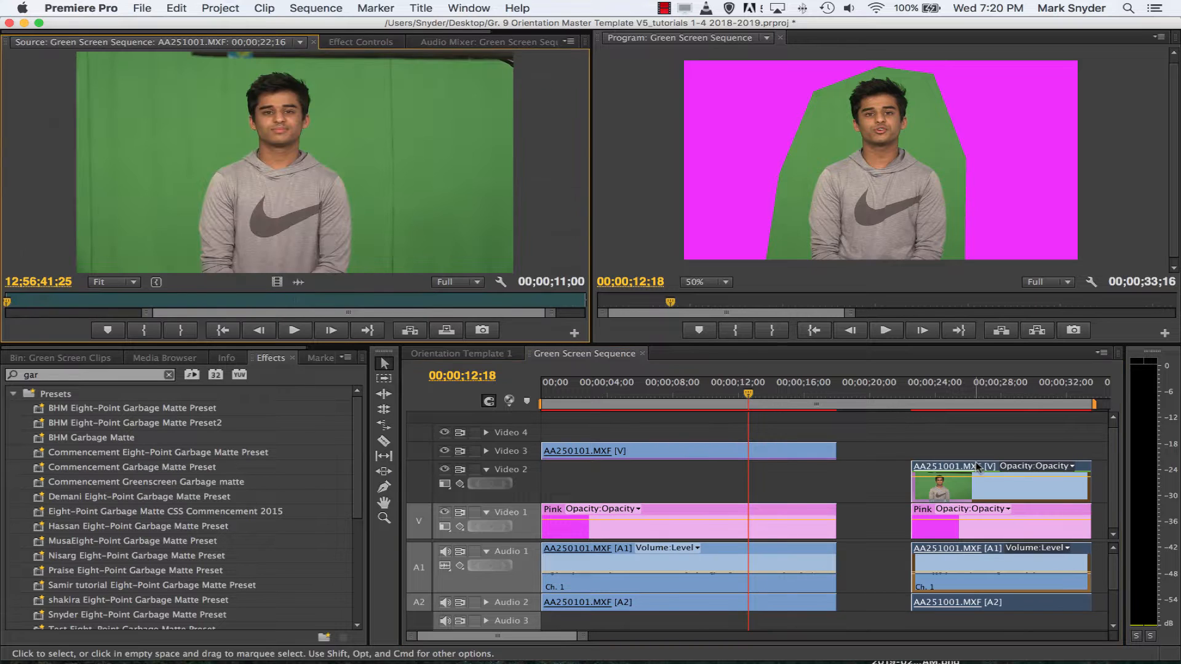
{"action": "left_click_drag", "start_coordinate": [953, 474], "coordinate": [953, 452]}
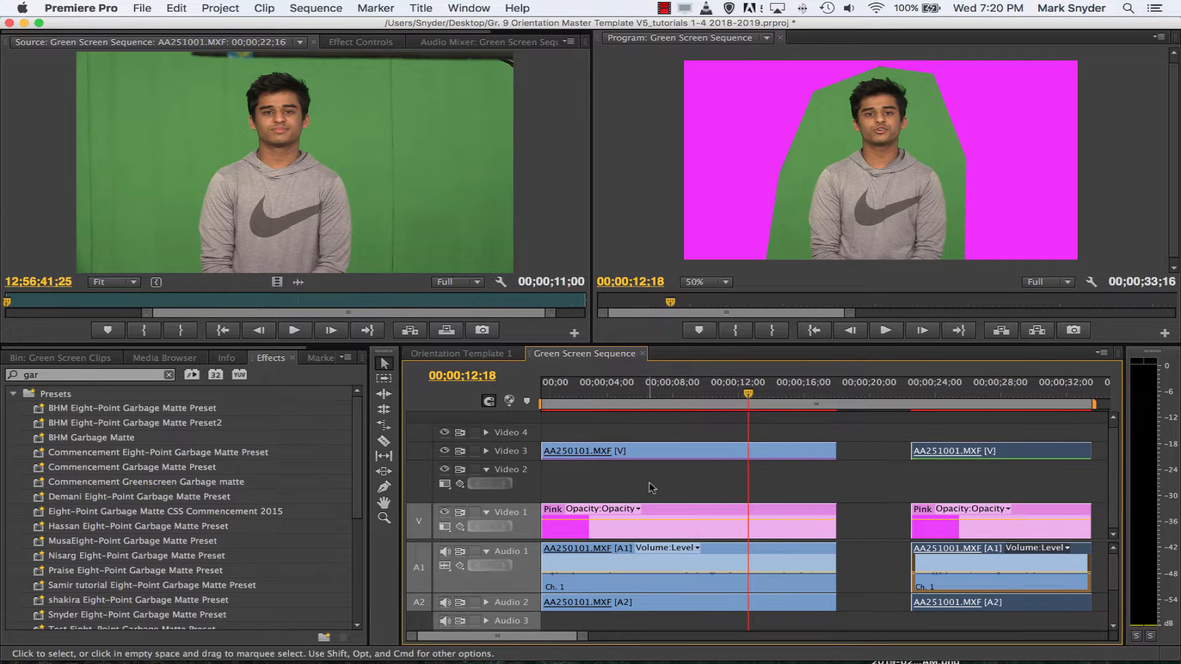
Expand the Video 3 track to show its clip thumbnails and select the first pink clip on Video 1.
{"action": "left_click", "coordinate": [677, 454]}
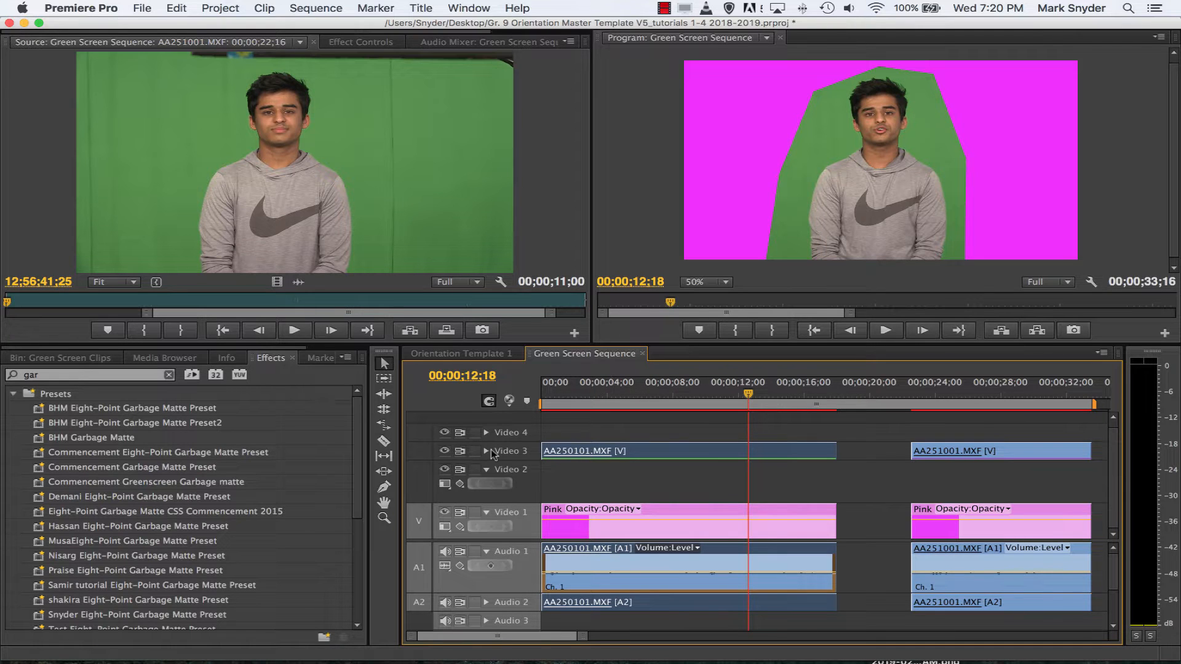
{"action": "left_click", "coordinate": [487, 452]}
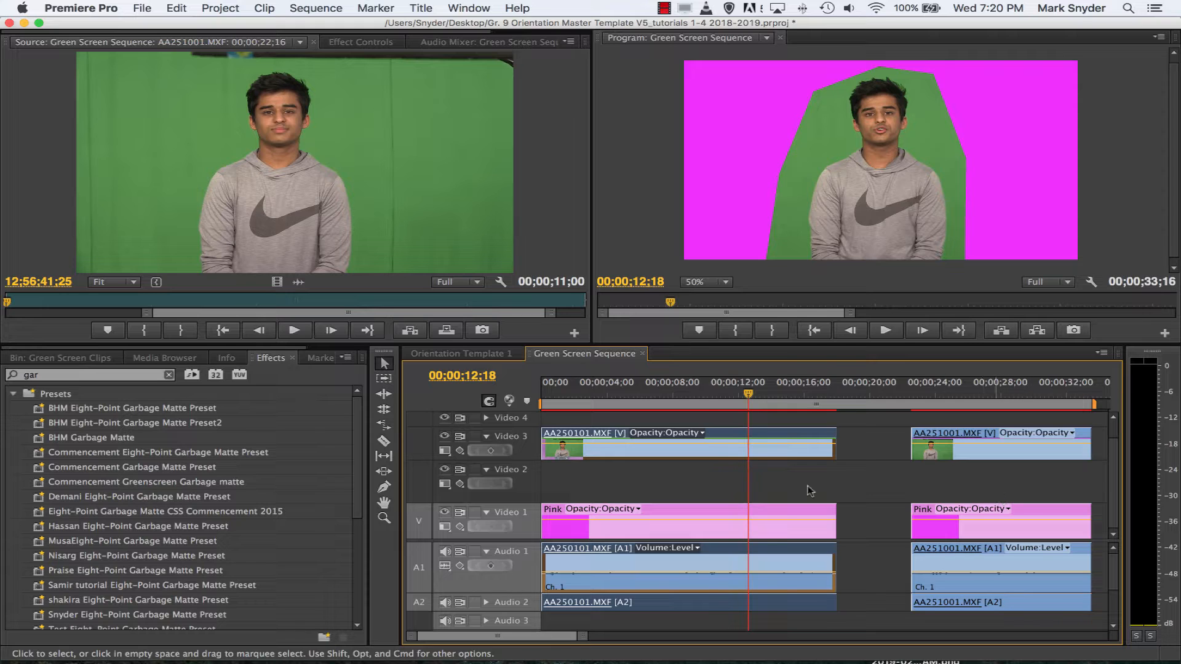
{"action": "left_click", "coordinate": [646, 534]}
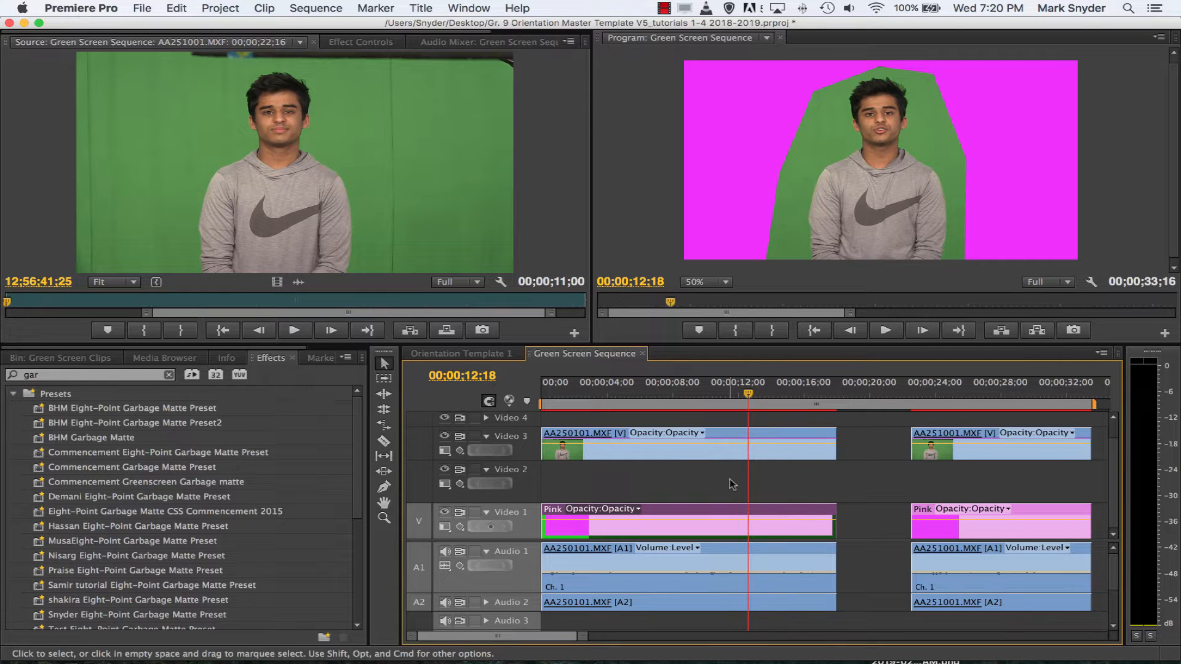
Select the Eight-Point Garbage Matte effect of the AA250101.MXF clip at 00;00;10;19 to show its points in the preview.
{"action": "left_click", "coordinate": [13, 395]}
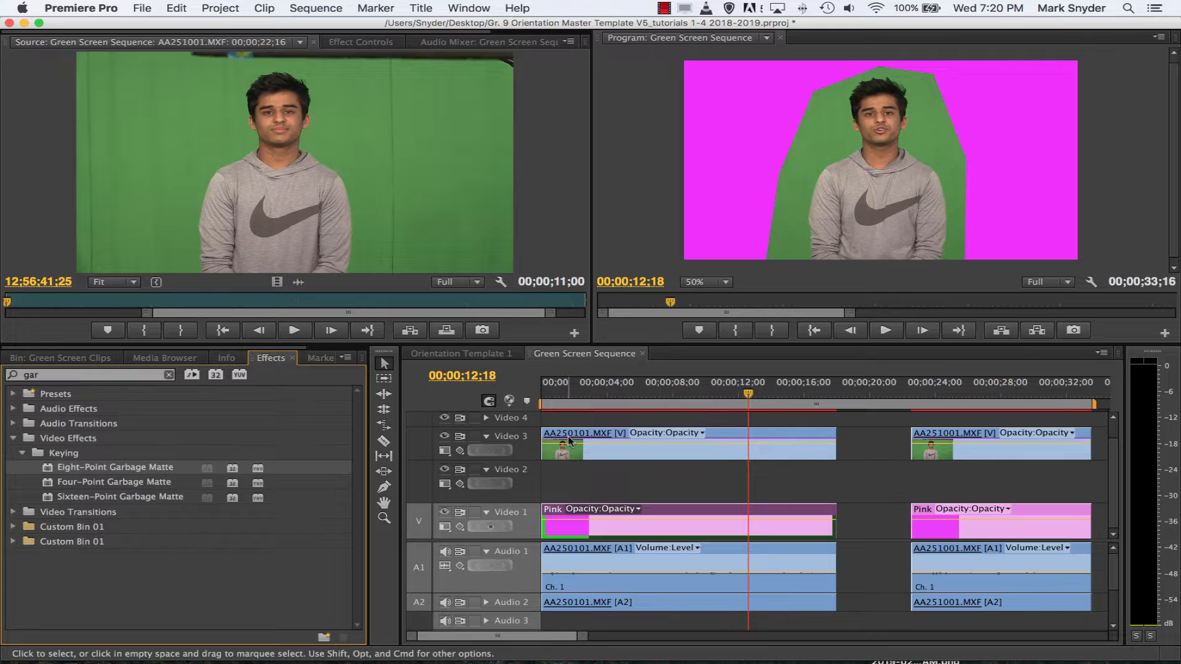
{"action": "left_click", "coordinate": [630, 456]}
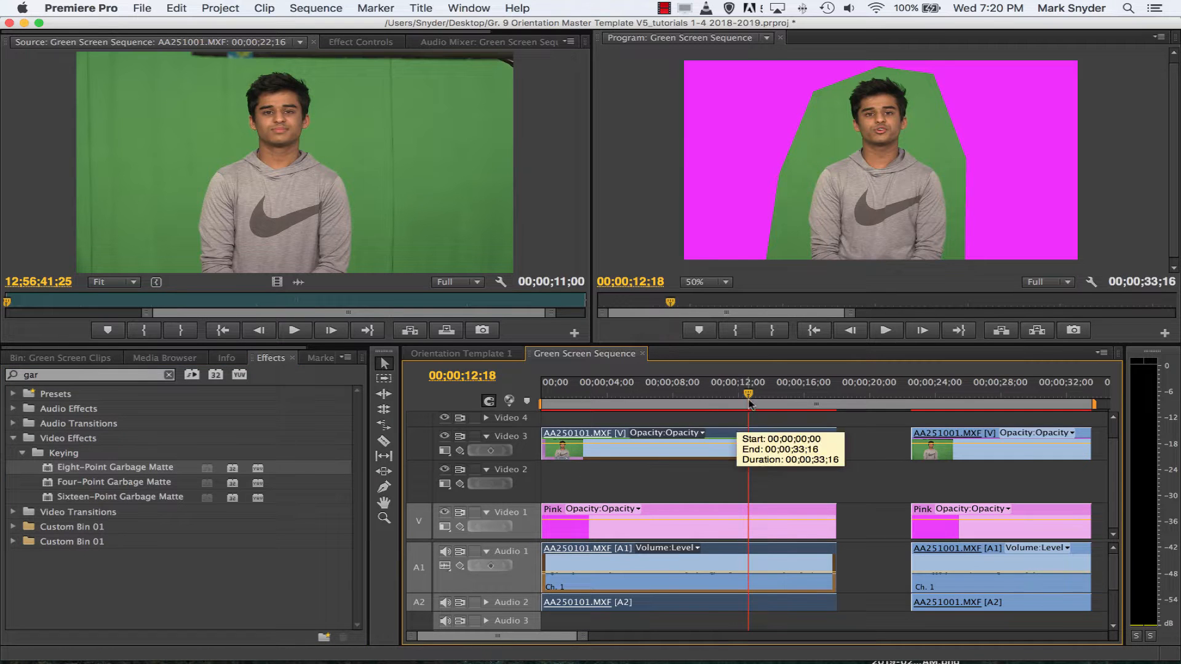
{"action": "left_click", "coordinate": [715, 398]}
{"action": "left_click", "coordinate": [363, 43]}
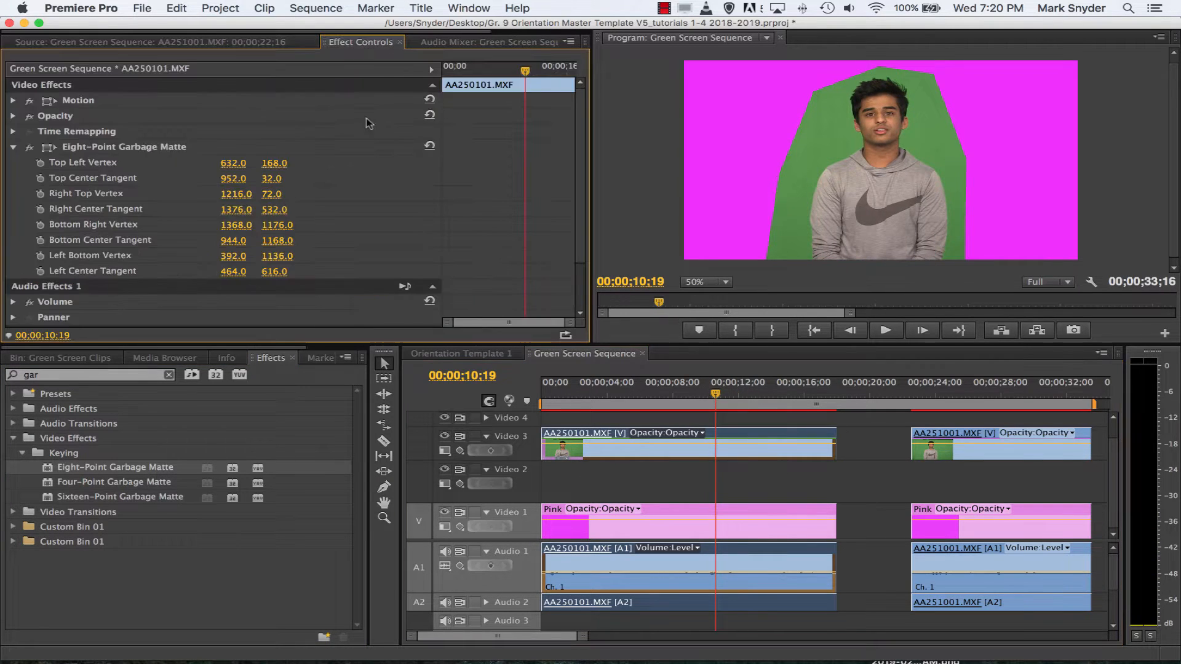
{"action": "left_click", "coordinate": [139, 148]}
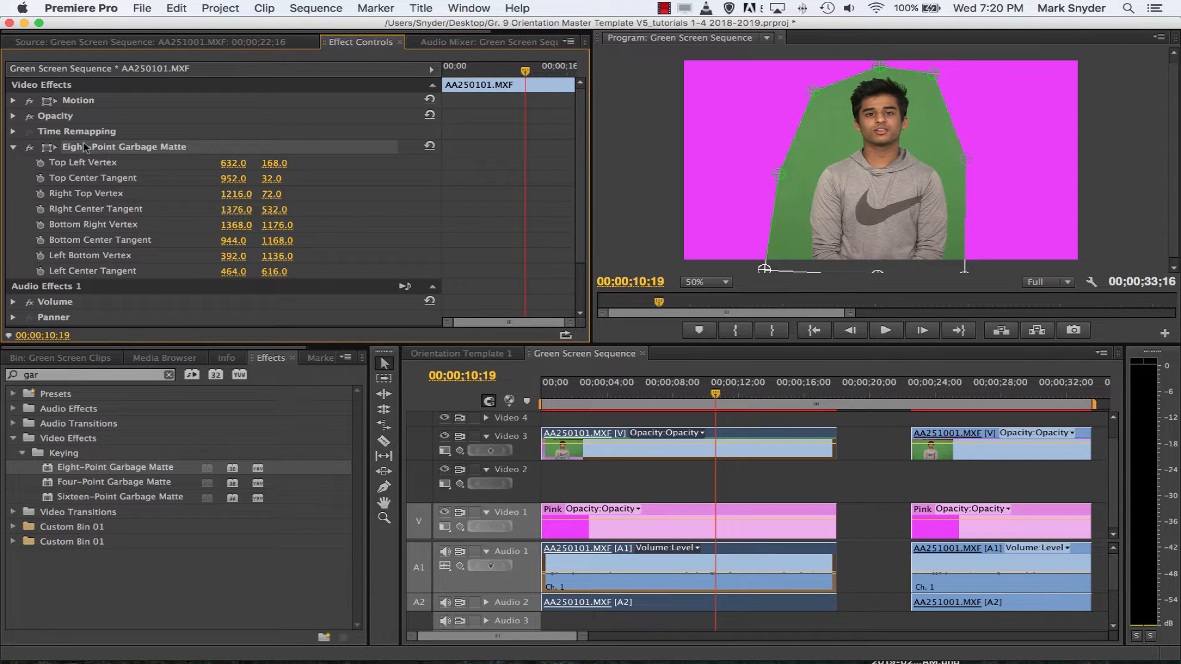
Move the right center point of the first clip's garbage matte to about 1380, 556.
{"action": "left_click", "coordinate": [724, 283]}
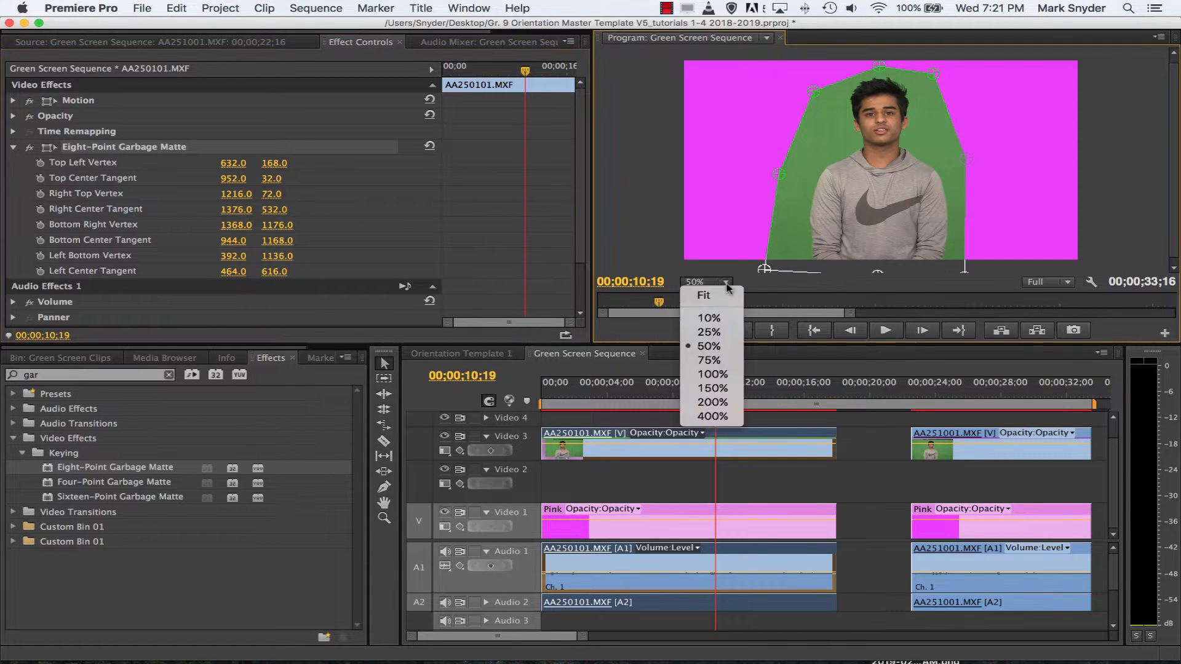
{"action": "left_click", "coordinate": [709, 332]}
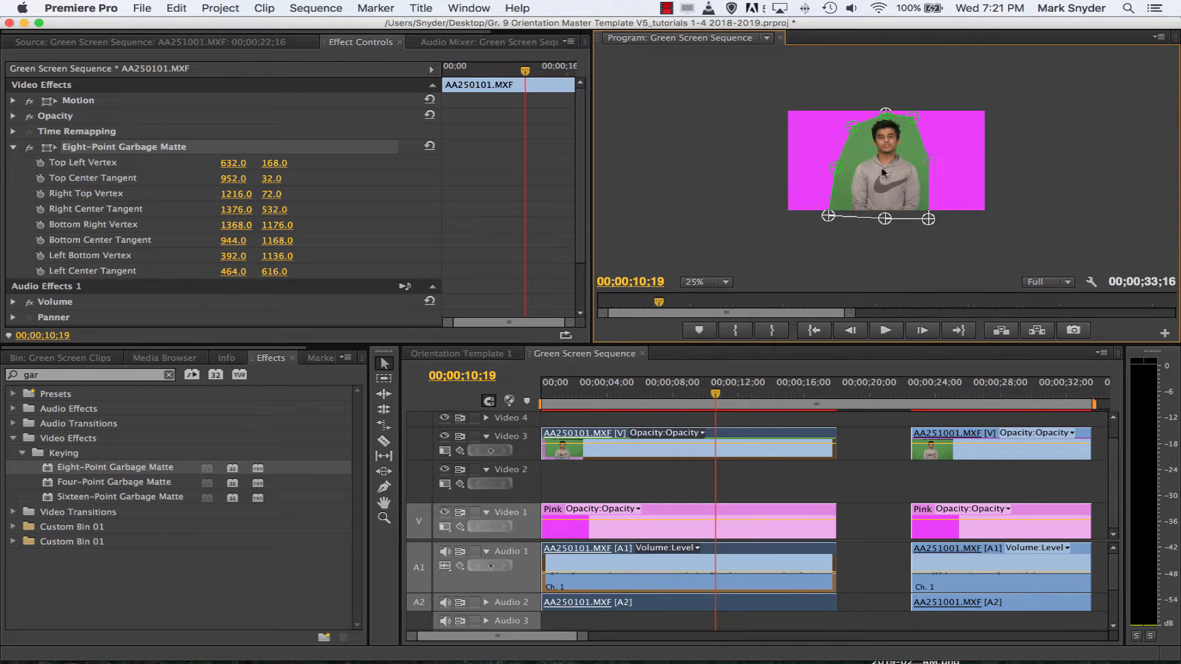
{"action": "left_click", "coordinate": [726, 282]}
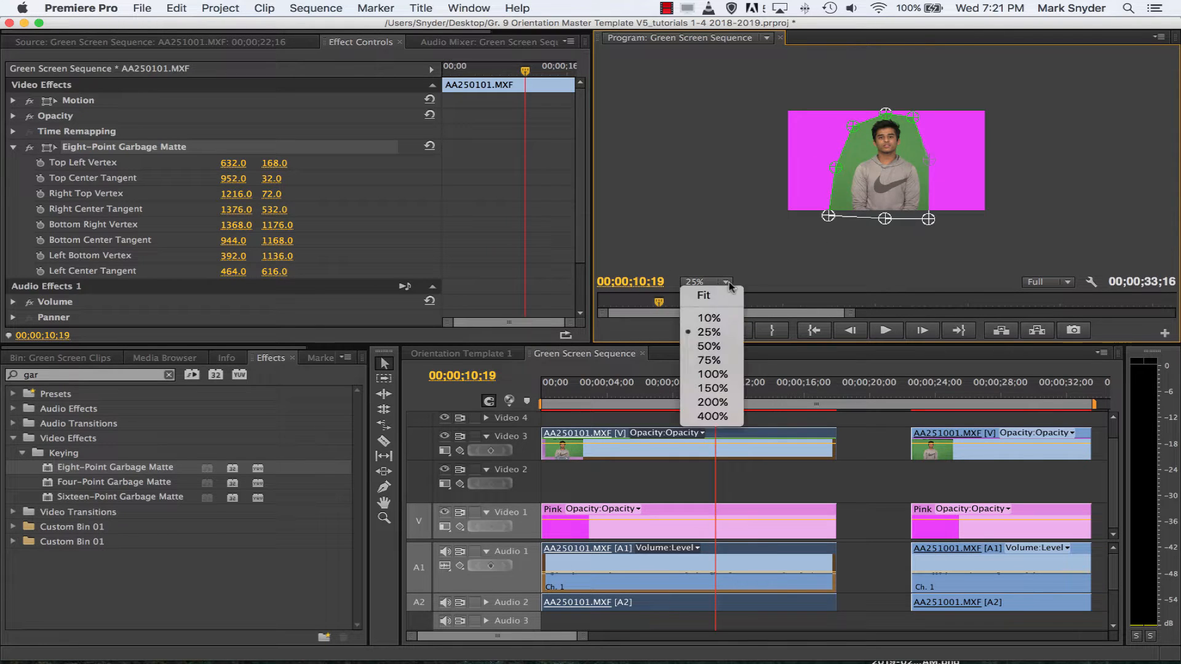
{"action": "left_click", "coordinate": [720, 346]}
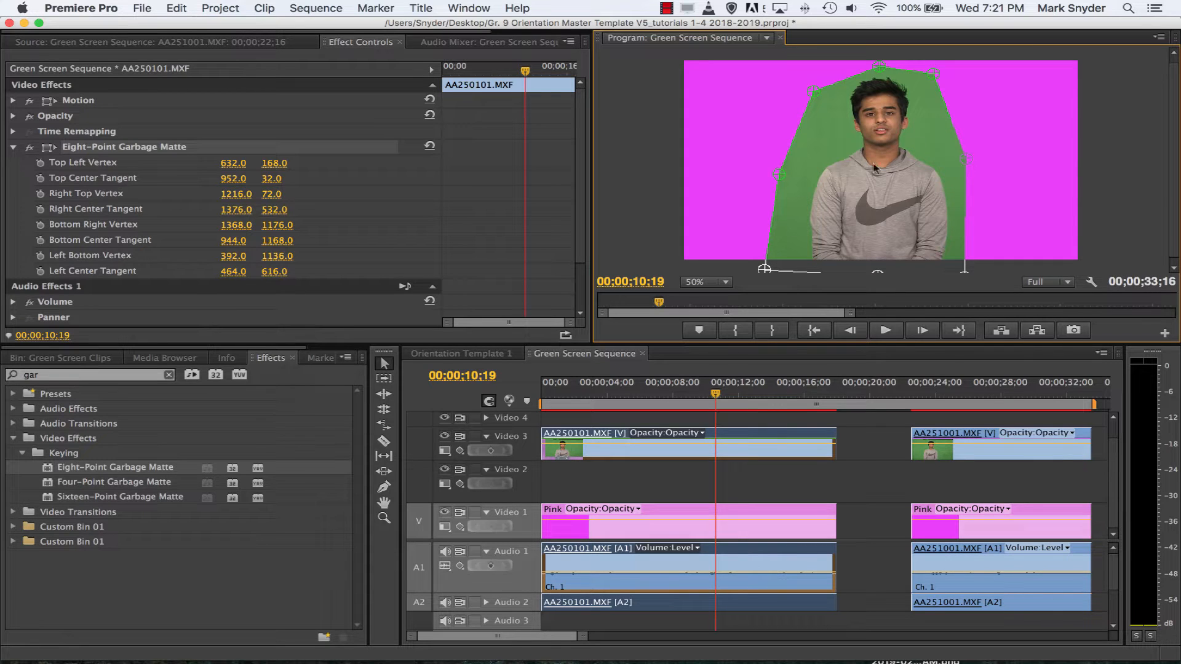
{"action": "mouse_move", "coordinate": [967, 159]}
{"action": "left_mouse_down"}
{"action": "mouse_move", "coordinate": [950, 150]}
{"action": "mouse_move", "coordinate": [970, 168]}
{"action": "left_mouse_up"}
{"action": "right_click", "coordinate": [246, 149]}
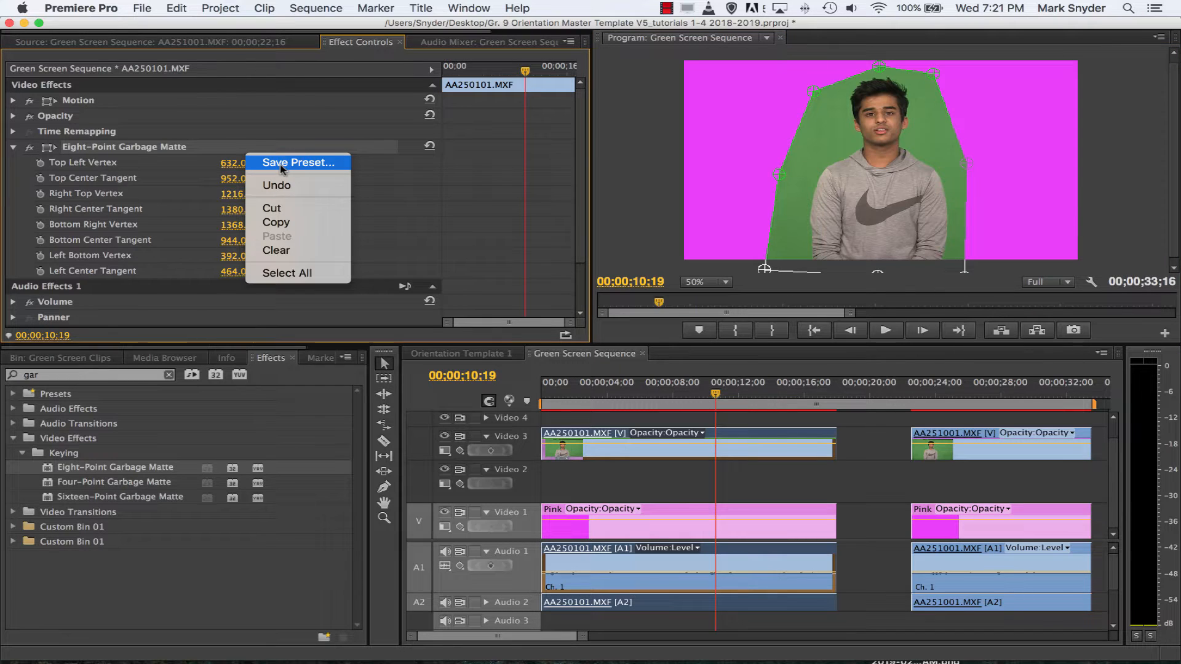
{"action": "left_click", "coordinate": [335, 337]}
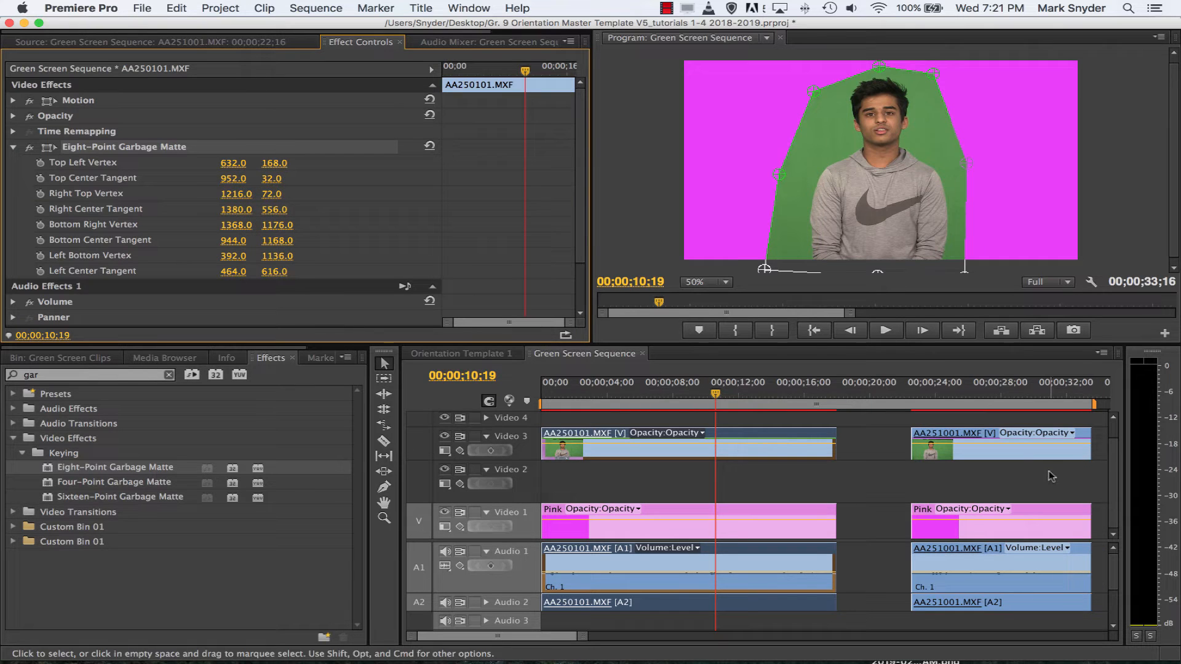
Select the AA251001.MXF clip on Video 3 and move the playhead to 00;00;27;04.
{"action": "left_click", "coordinate": [998, 471]}
{"action": "left_click", "coordinate": [994, 456]}
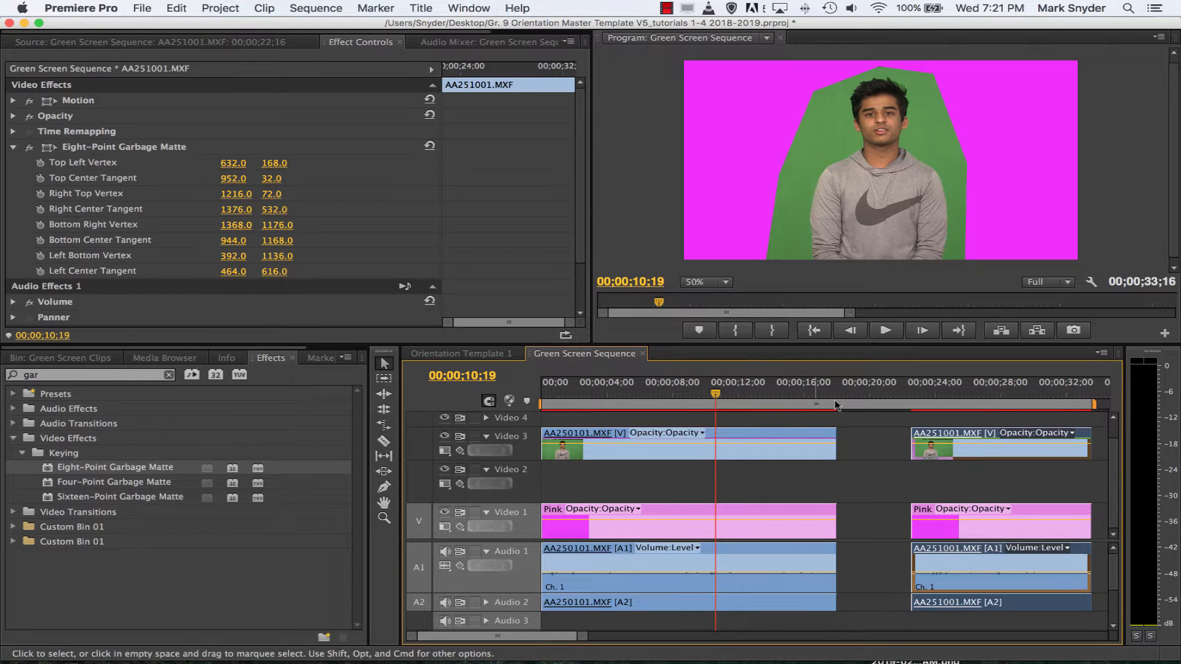
{"action": "left_click", "coordinate": [986, 389]}
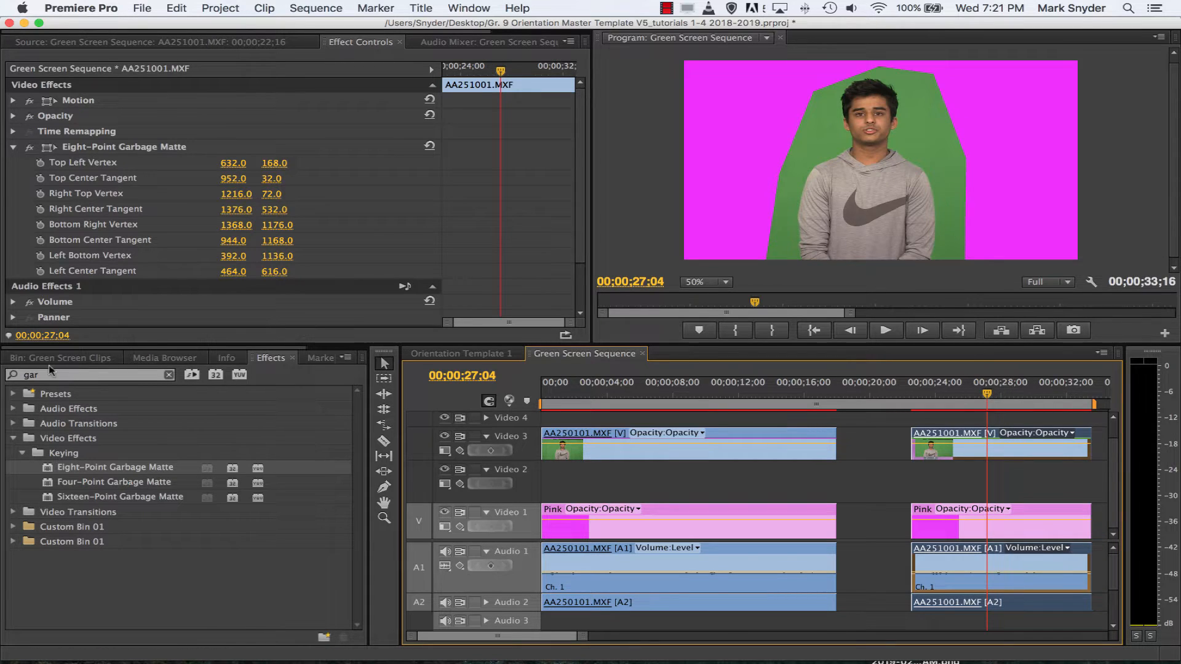
Show the saved garbage matte presets and view the properties of the tutorial Eight-Point Garbage Matte preset.
{"action": "left_click", "coordinate": [13, 394]}
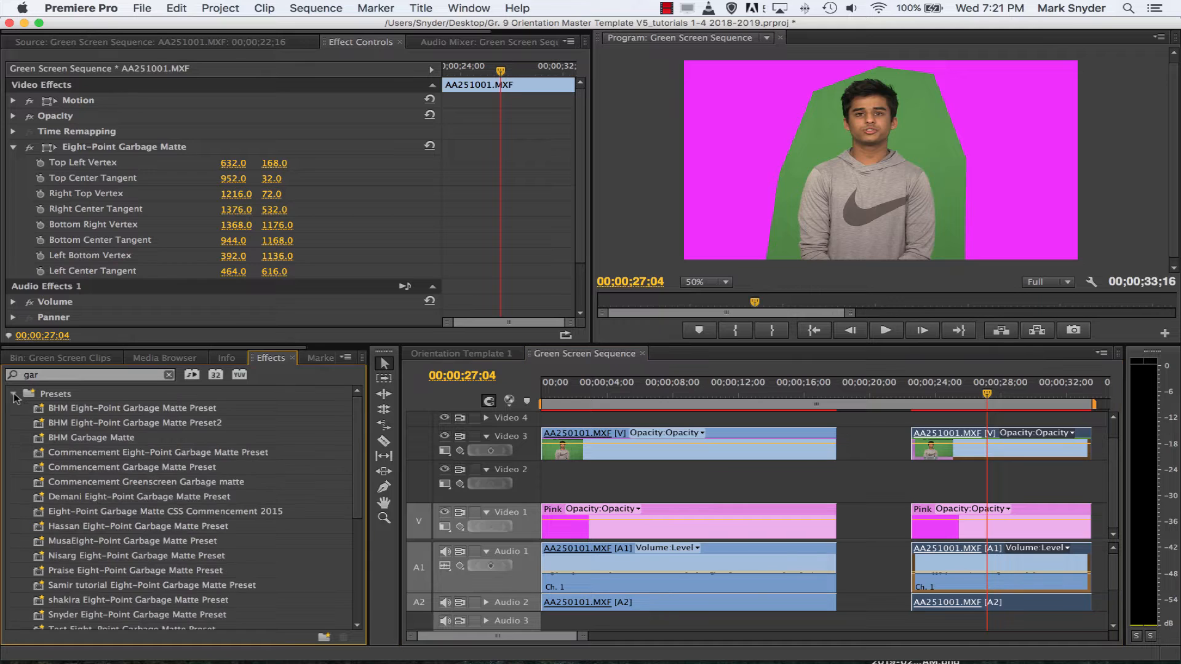
{"action": "left_click", "coordinate": [86, 574]}
{"action": "double_click", "coordinate": [86, 587]}
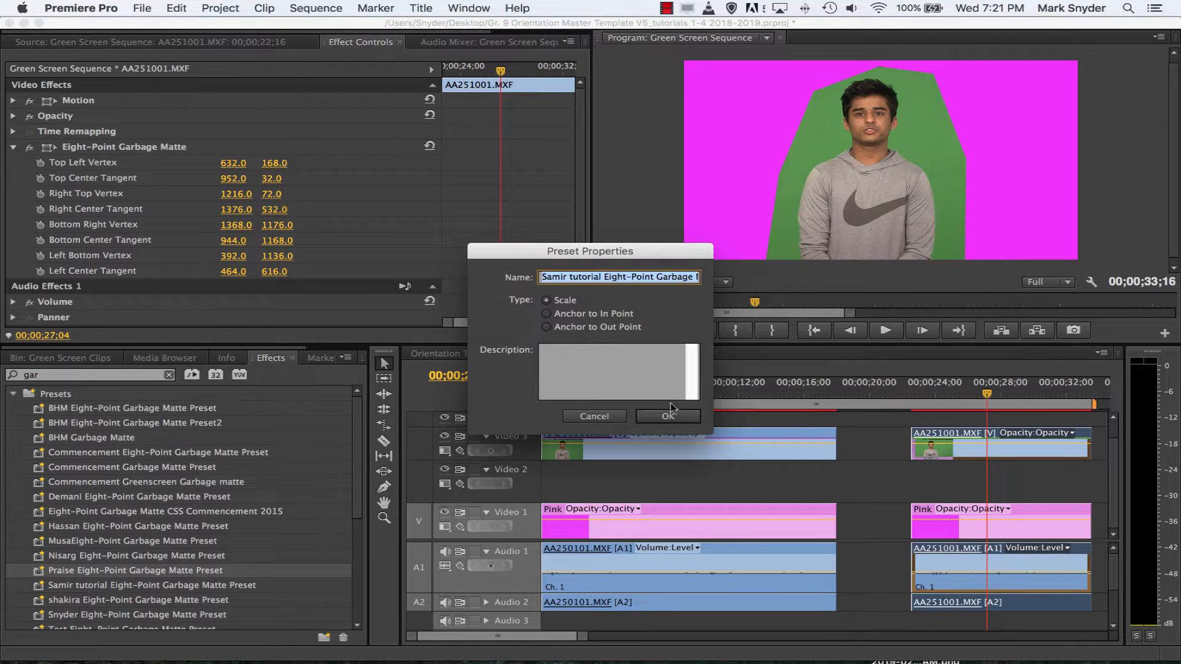
{"action": "left_click", "coordinate": [594, 416]}
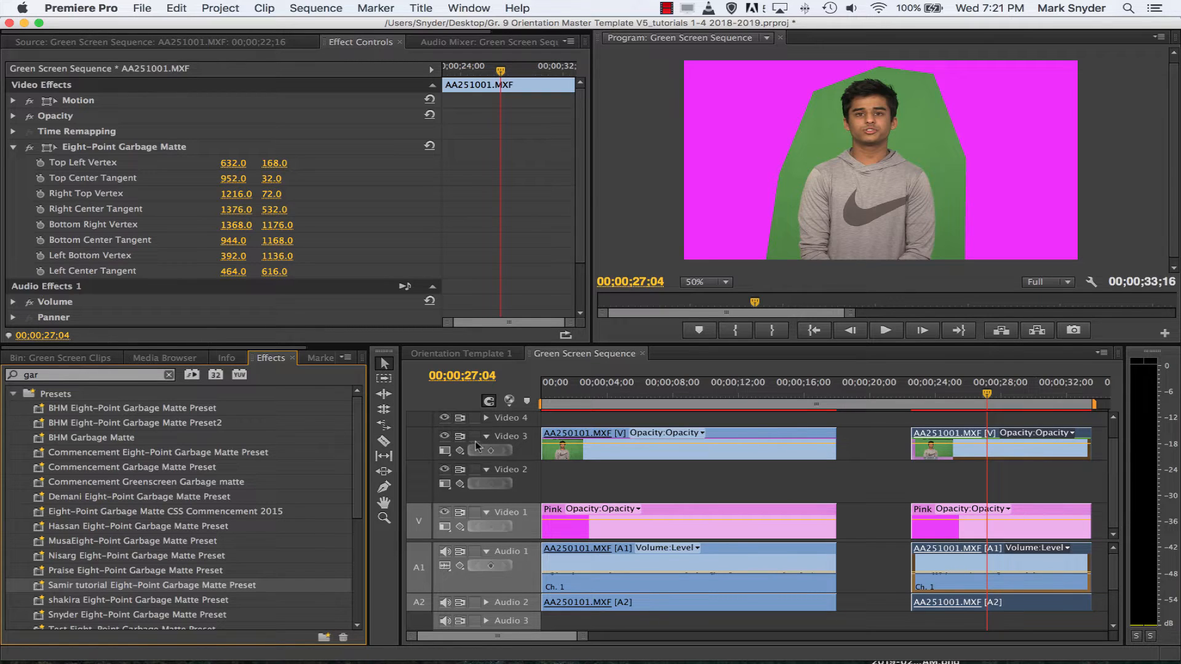
Collapse the Video 2 track and increase the height of the Video 3 track in the Green Screen Sequence.
{"action": "left_click_drag", "start_coordinate": [520, 428], "coordinate": [524, 472]}
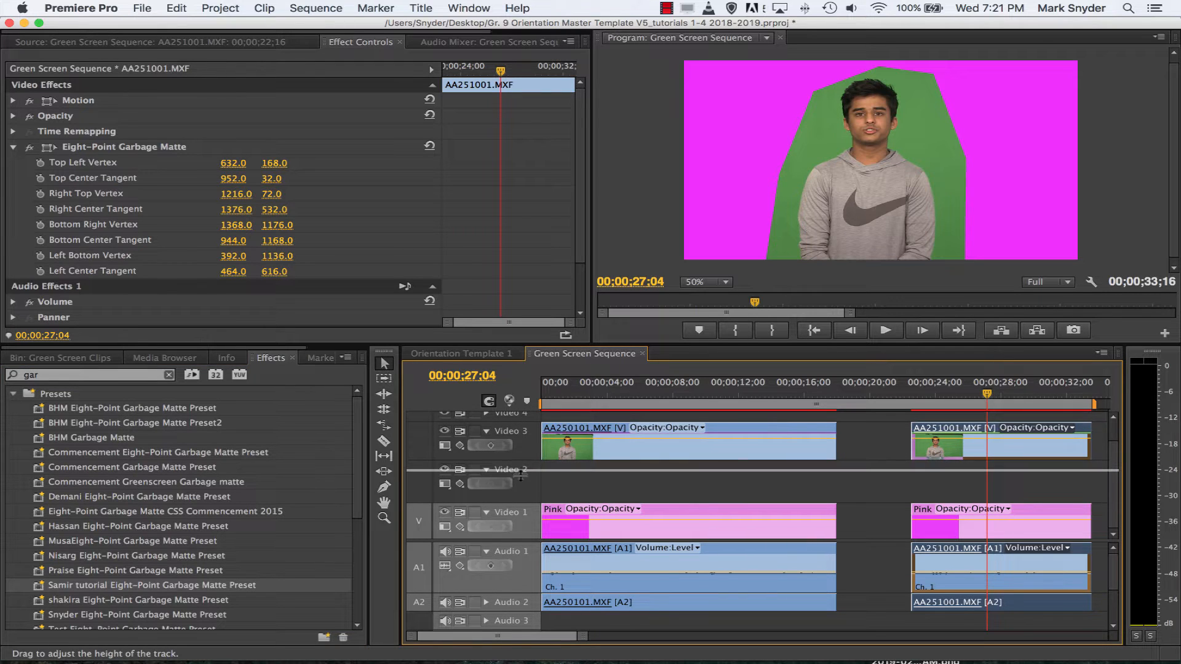
{"action": "left_click_drag", "start_coordinate": [522, 484], "coordinate": [523, 485]}
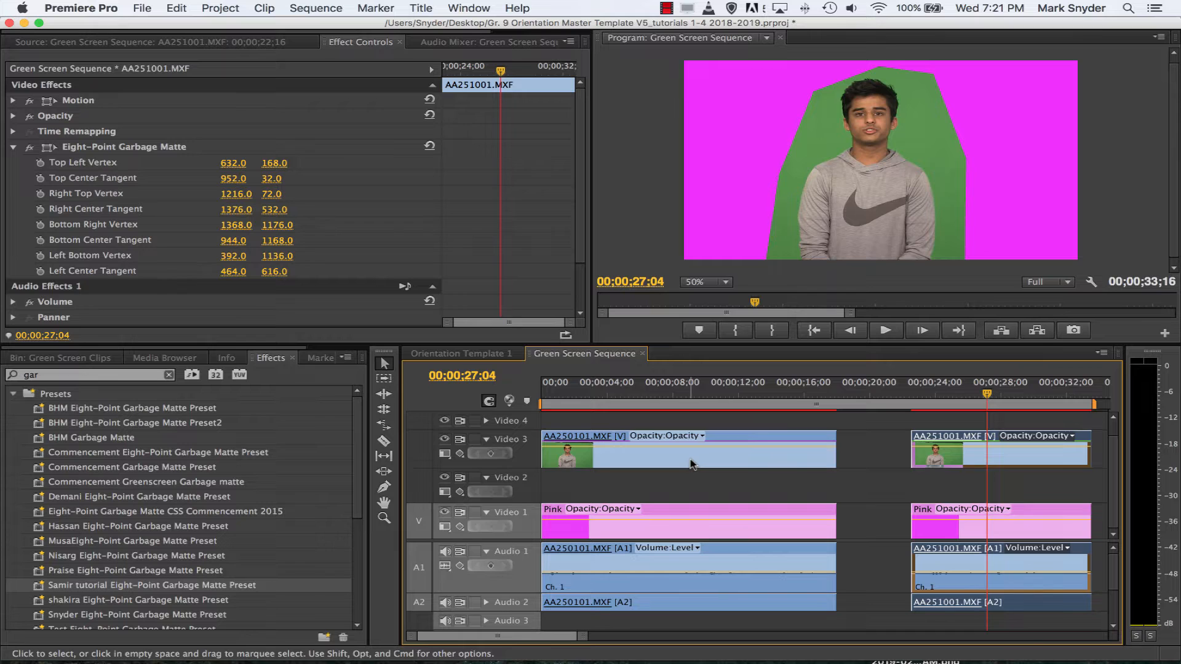
{"action": "scroll", "coordinate": [693, 464], "scroll_direction": "up", "scroll_amount": 2}
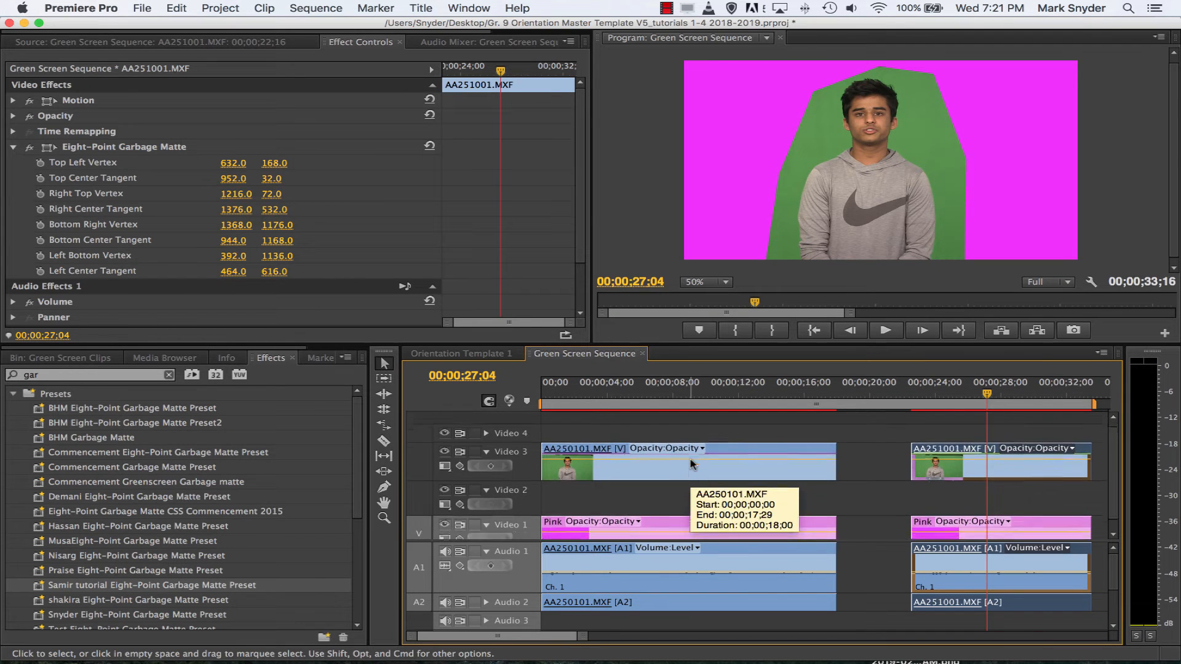
{"action": "scroll", "coordinate": [692, 465], "scroll_direction": "down", "scroll_amount": 2}
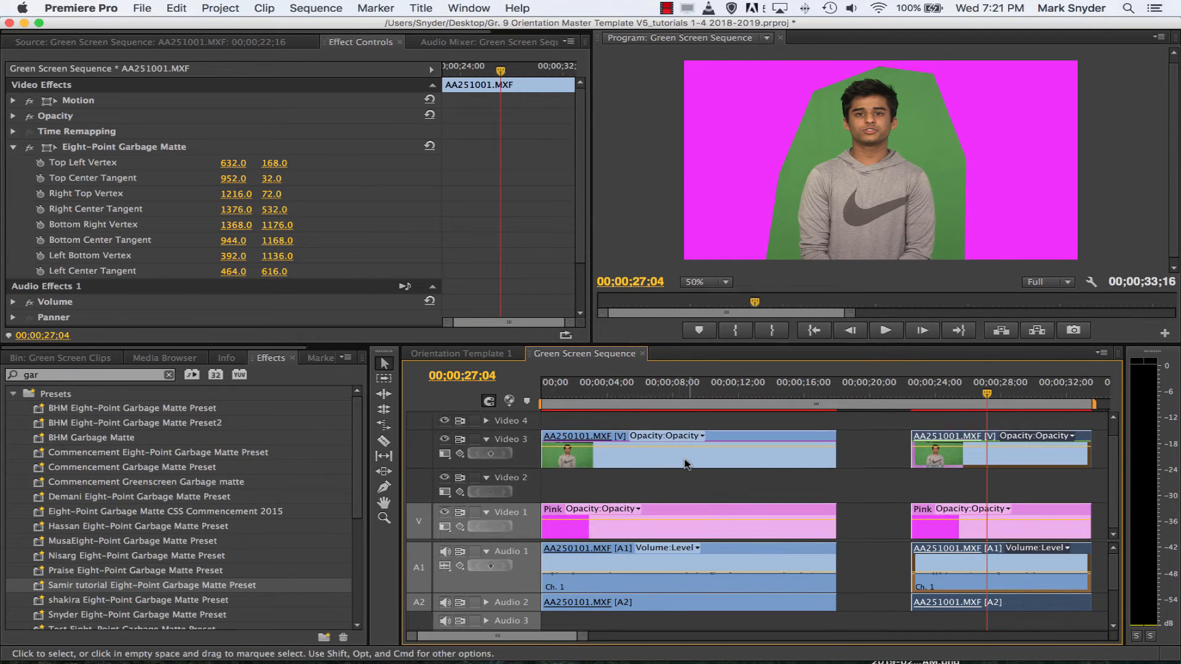
{"action": "left_click", "coordinate": [487, 477]}
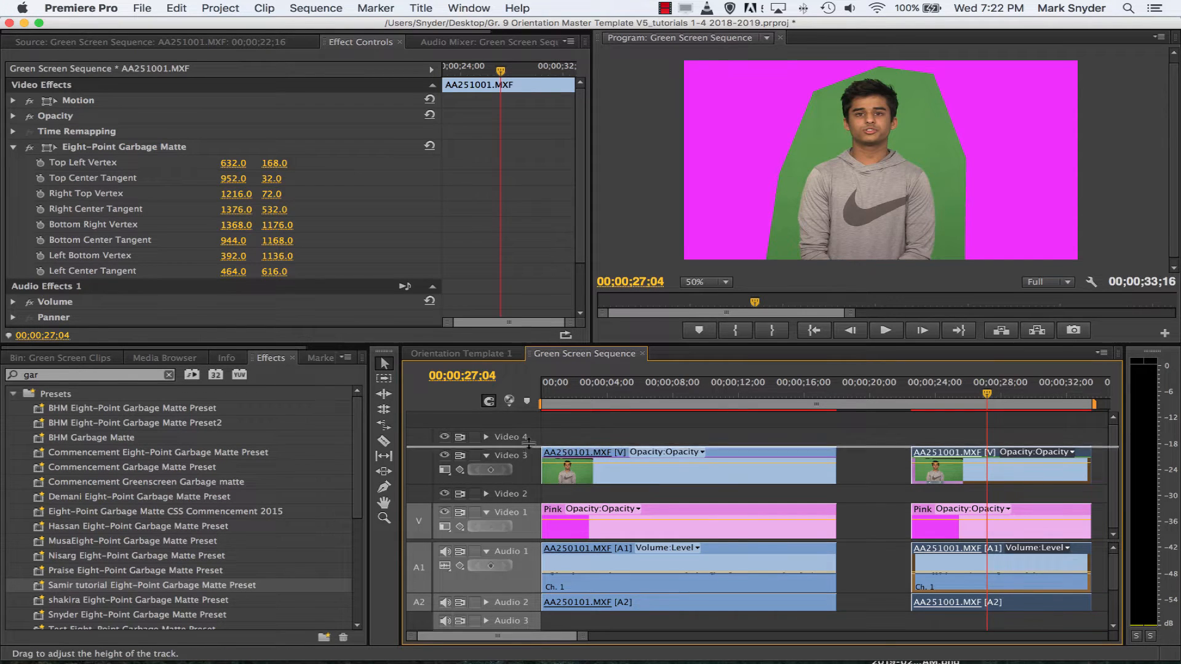
{"action": "left_click_drag", "start_coordinate": [528, 443], "coordinate": [529, 432]}
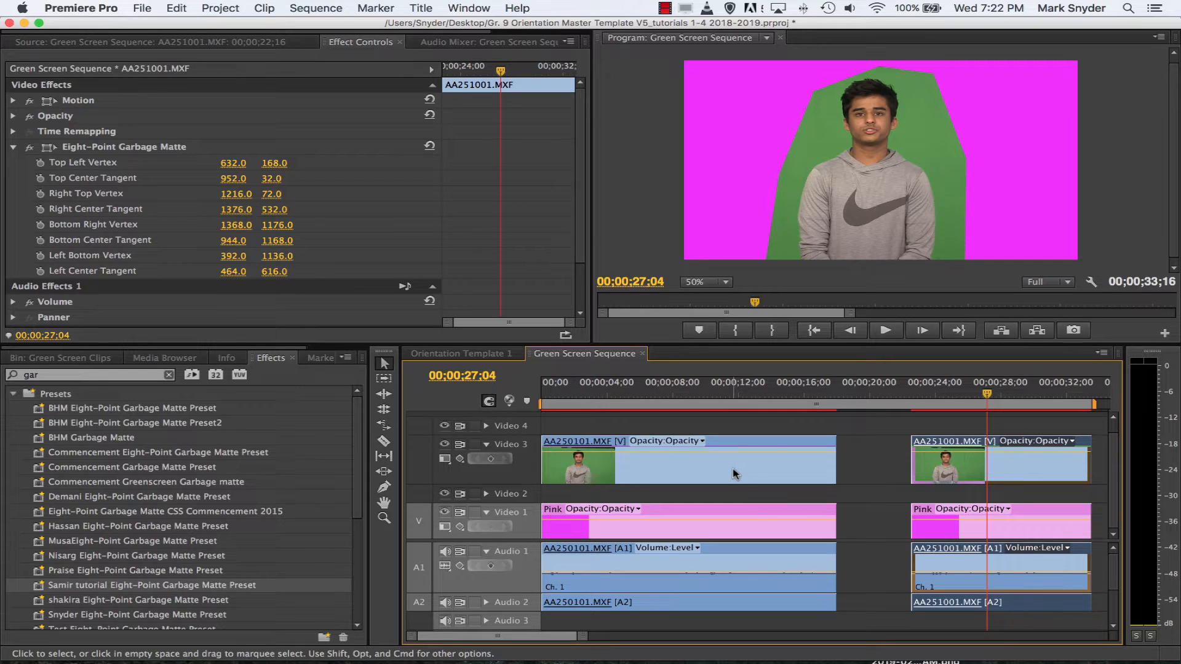
Select the AA250101.MXF clip on Video 3 and move the playhead to 00;00;05;04.
{"action": "left_click", "coordinate": [615, 393]}
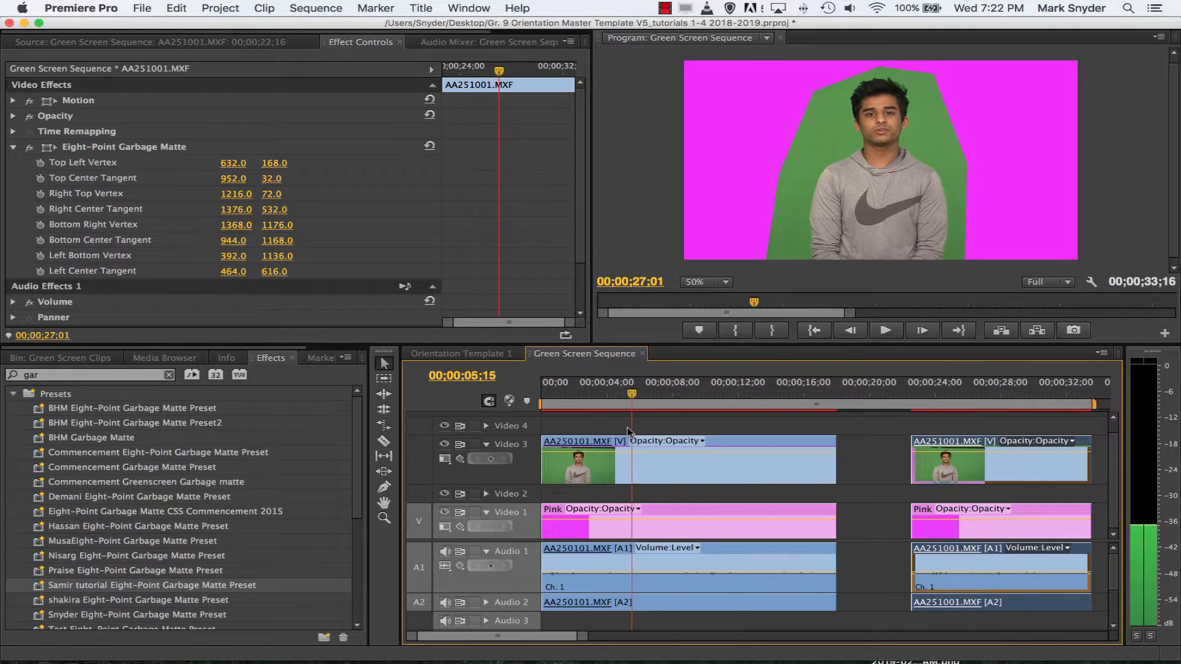
{"action": "left_click", "coordinate": [663, 470]}
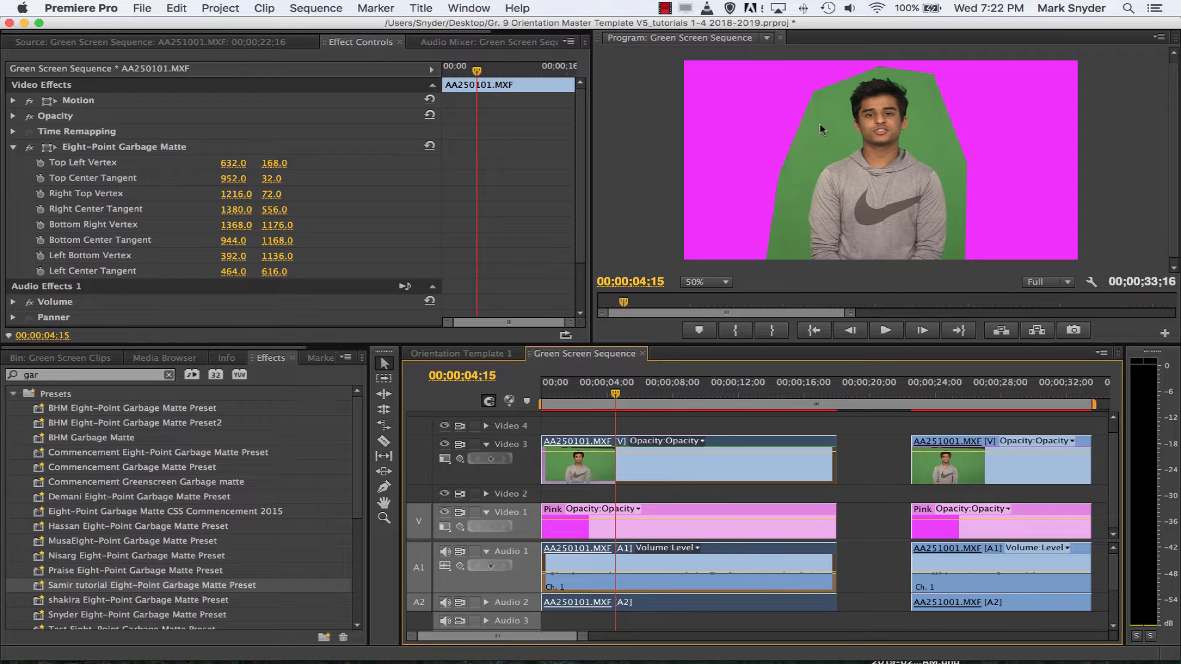
{"action": "left_click_drag", "start_coordinate": [616, 395], "coordinate": [626, 396]}
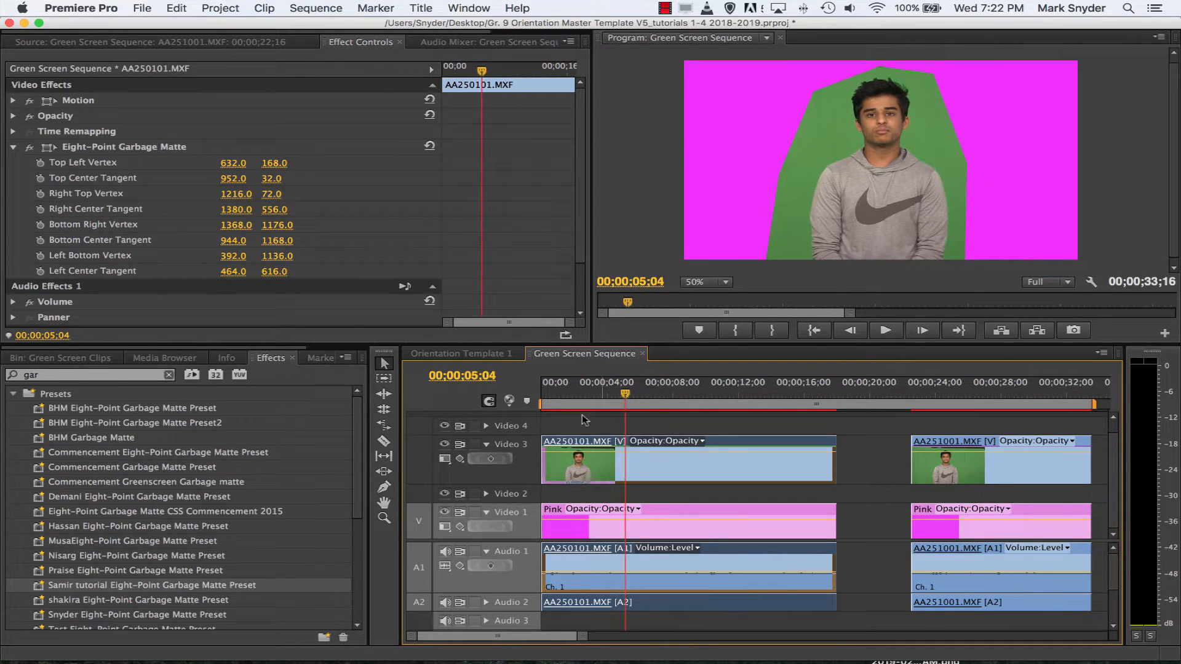
Replace the effects search with "ult" and collapse the presets so the Ultra Key video effect can be reached.
{"action": "left_click", "coordinate": [13, 394]}
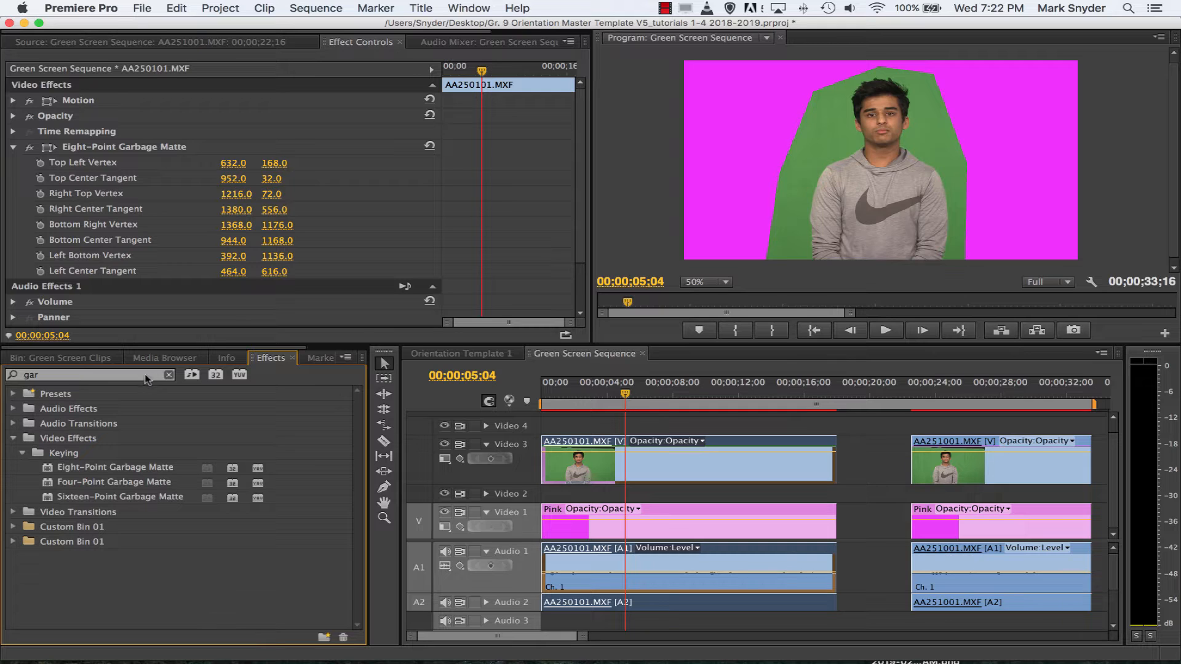
{"action": "left_click", "coordinate": [13, 439]}
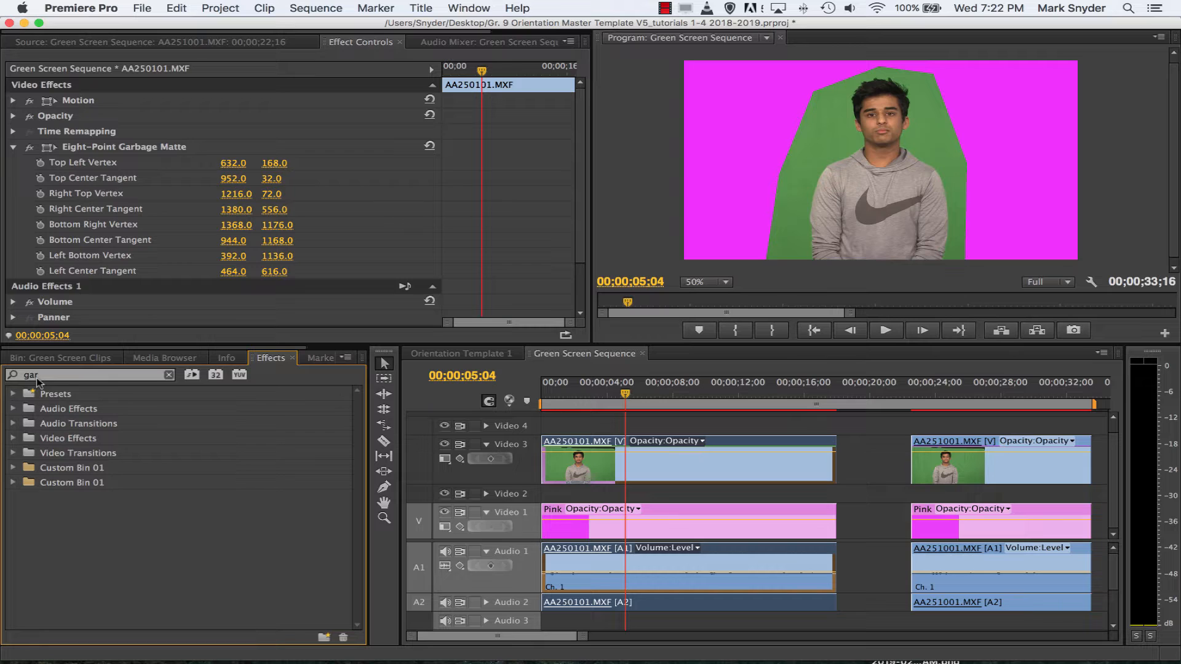
{"action": "left_click", "coordinate": [170, 375]}
{"action": "left_click", "coordinate": [110, 380]}
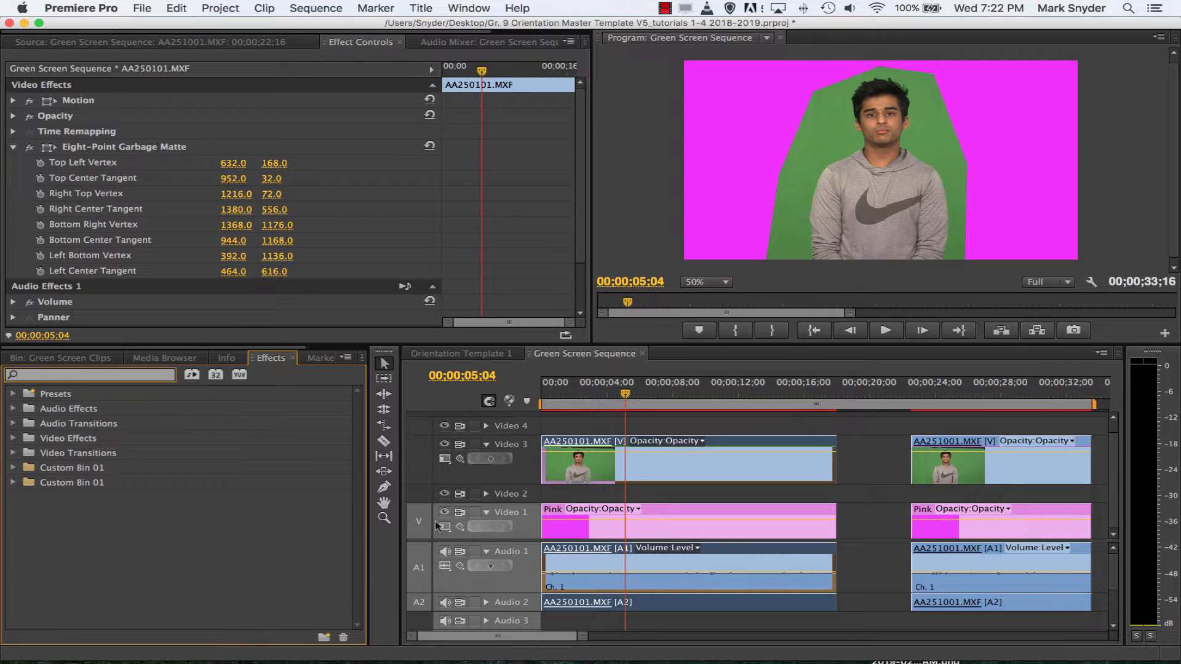
{"action": "type", "text": "u"}
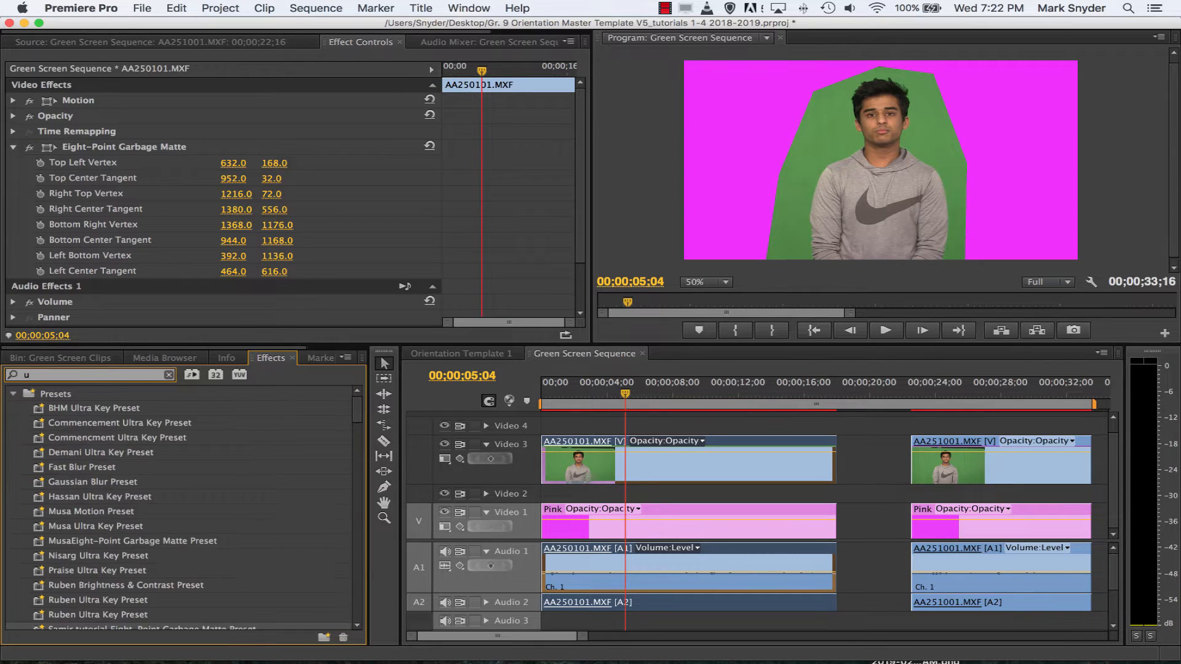
{"action": "type", "text": "lt"}
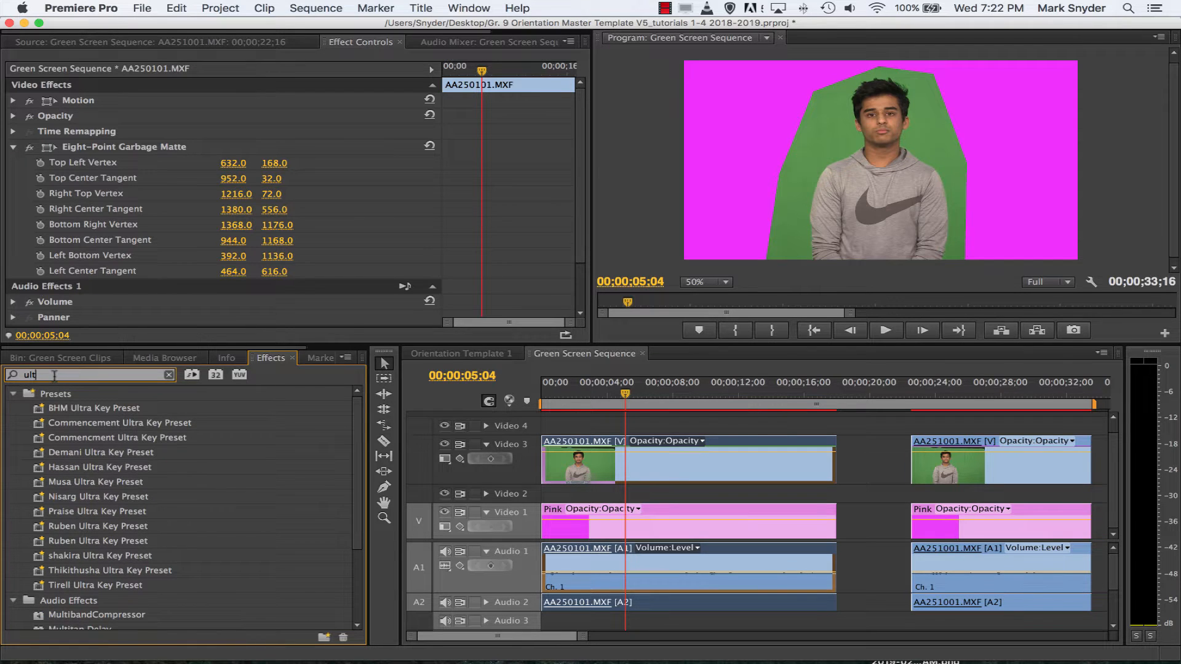
{"action": "left_click", "coordinate": [14, 395]}
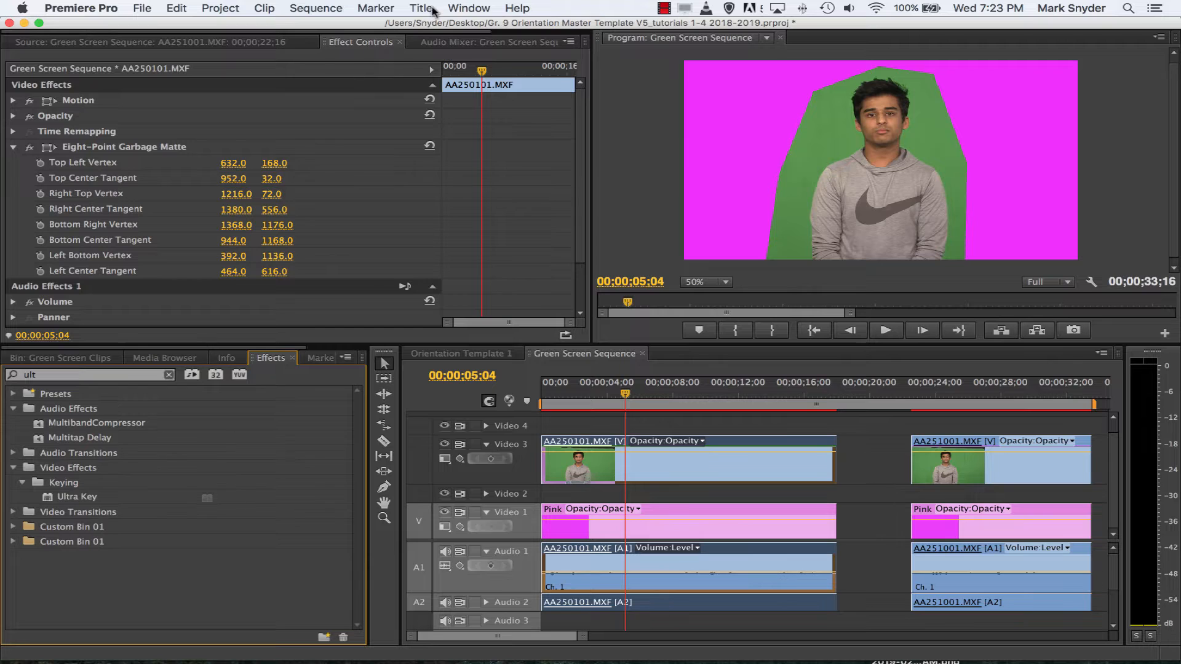
Collapse the Eight-Point Garbage Matte settings and apply the Ultra Key effect to the AA250101.MXF clip on Video 3.
{"action": "left_click", "coordinate": [475, 8]}
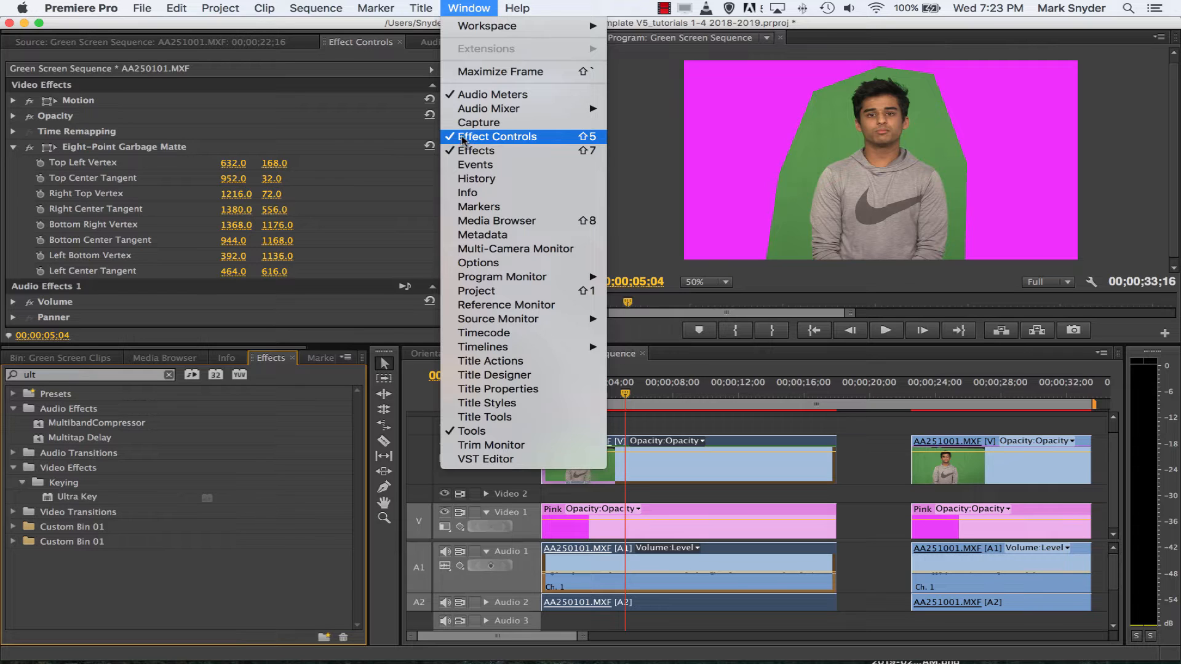
{"action": "left_click", "coordinate": [365, 48]}
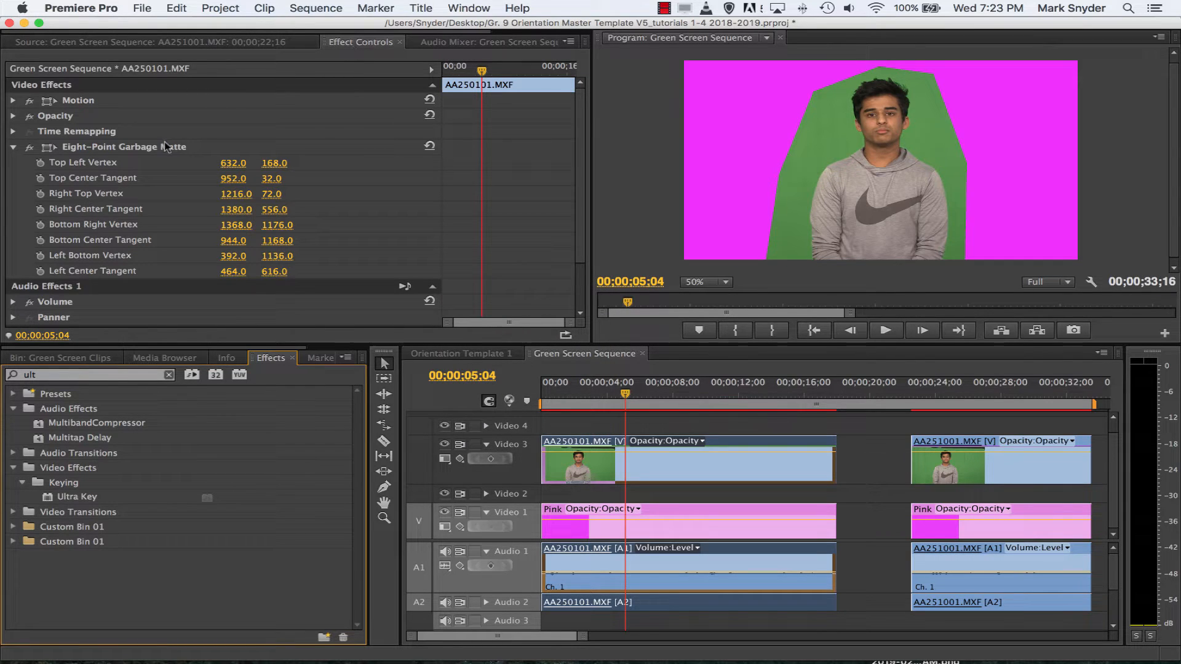
{"action": "left_click", "coordinate": [12, 147]}
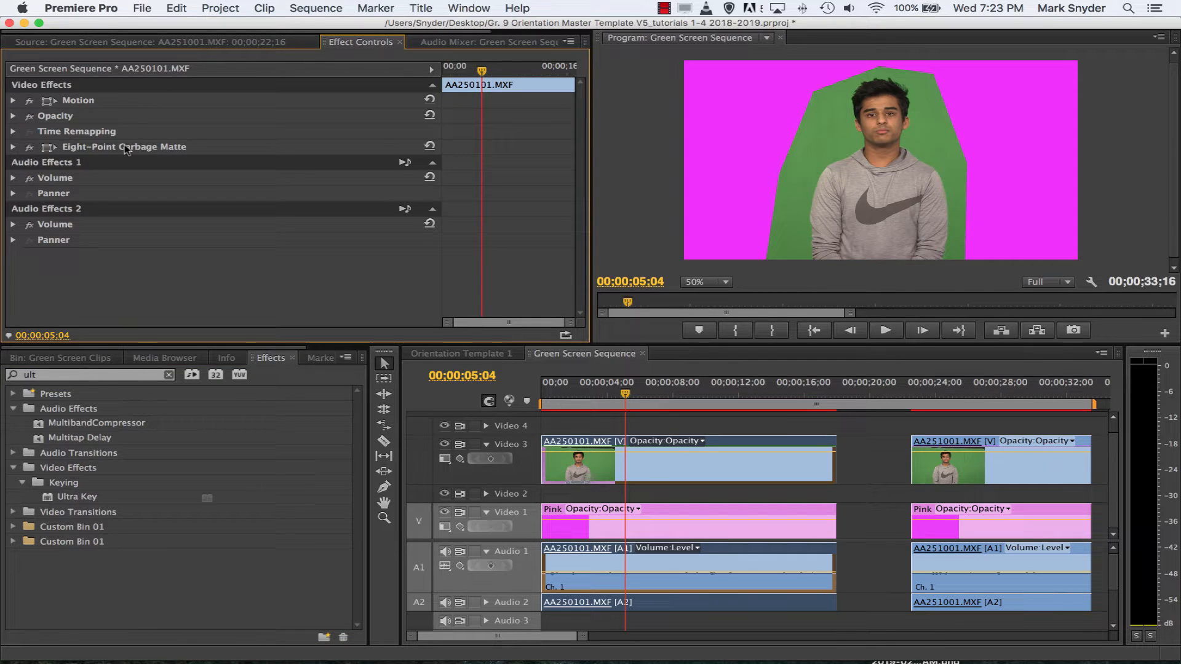
{"action": "left_click", "coordinate": [75, 499]}
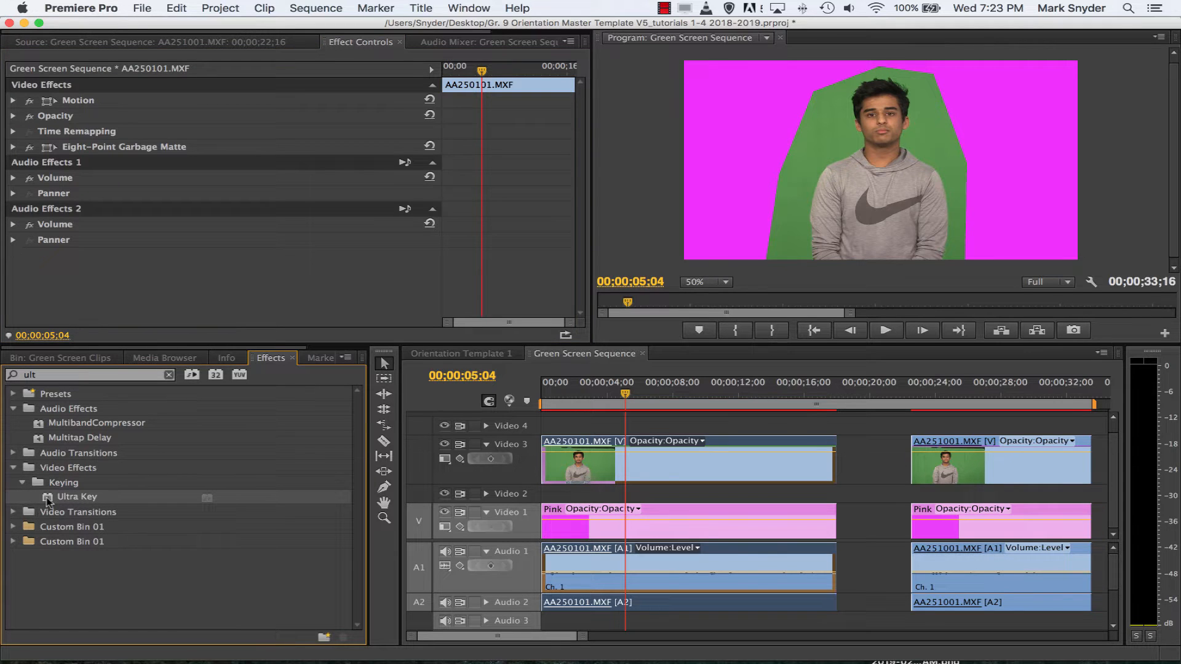
{"action": "left_click_drag", "start_coordinate": [48, 501], "coordinate": [679, 471]}
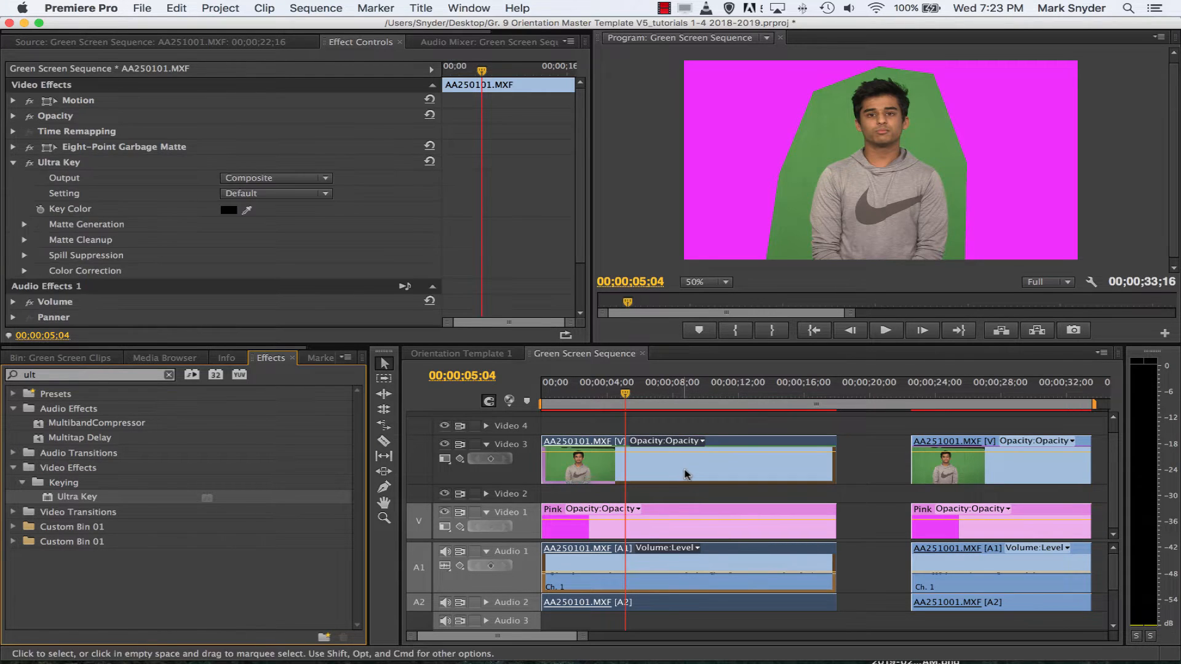
{"action": "left_click", "coordinate": [674, 529]}
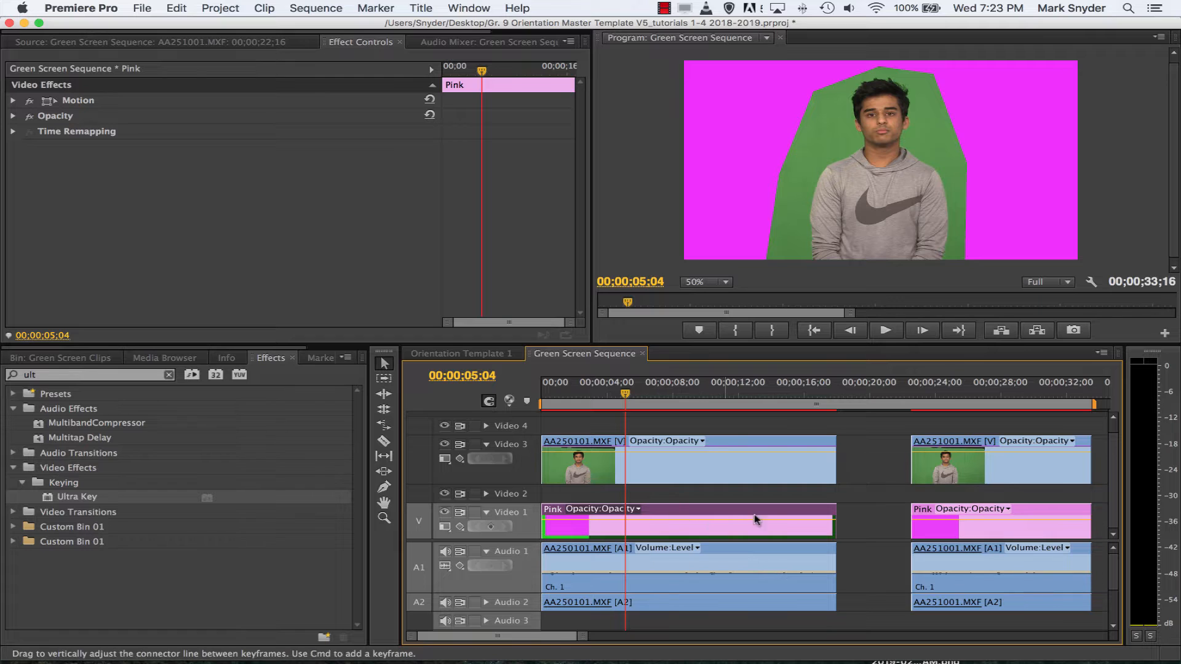
{"action": "left_click", "coordinate": [675, 467]}
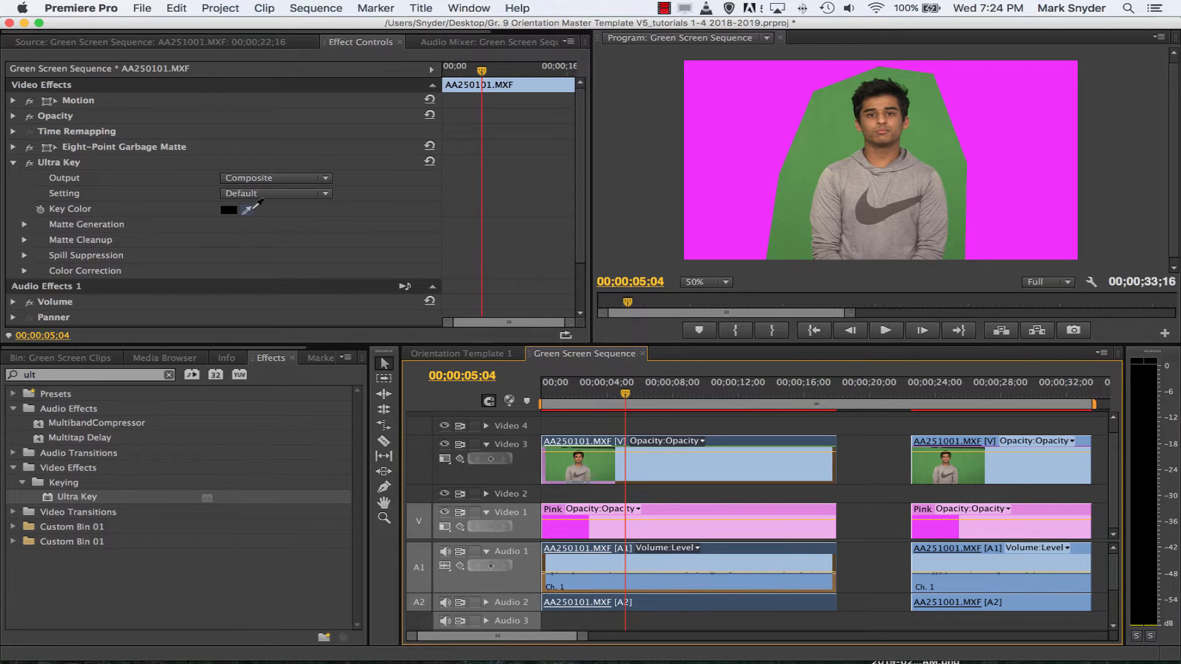
{"action": "left_click", "coordinate": [228, 211]}
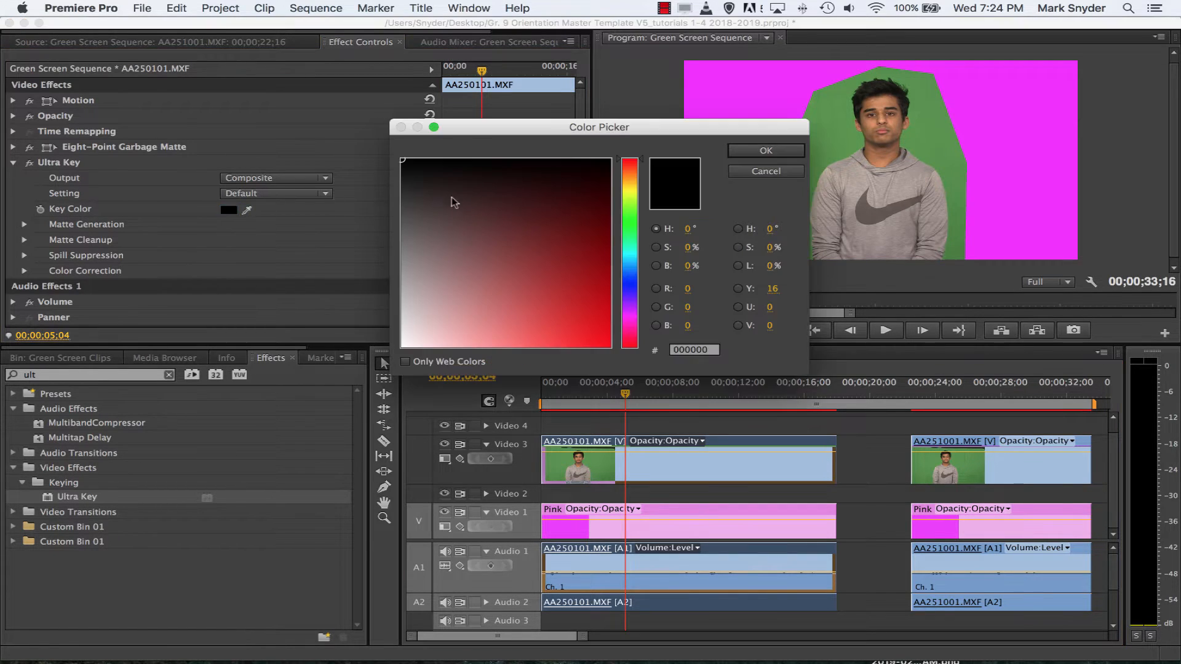
{"action": "mouse_move", "coordinate": [636, 275]}
{"action": "left_mouse_down"}
{"action": "mouse_move", "coordinate": [638, 246]}
{"action": "mouse_move", "coordinate": [619, 235]}
{"action": "mouse_move", "coordinate": [525, 242]}
{"action": "mouse_move", "coordinate": [516, 219]}
{"action": "left_mouse_up"}
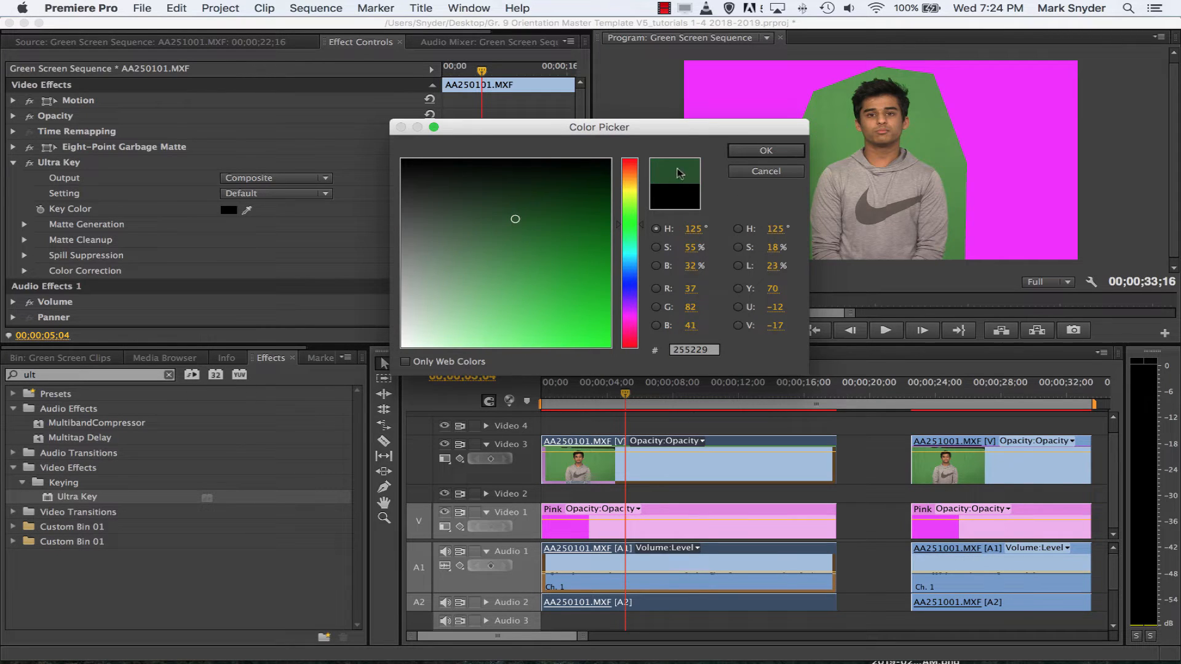
{"action": "left_click", "coordinate": [781, 171]}
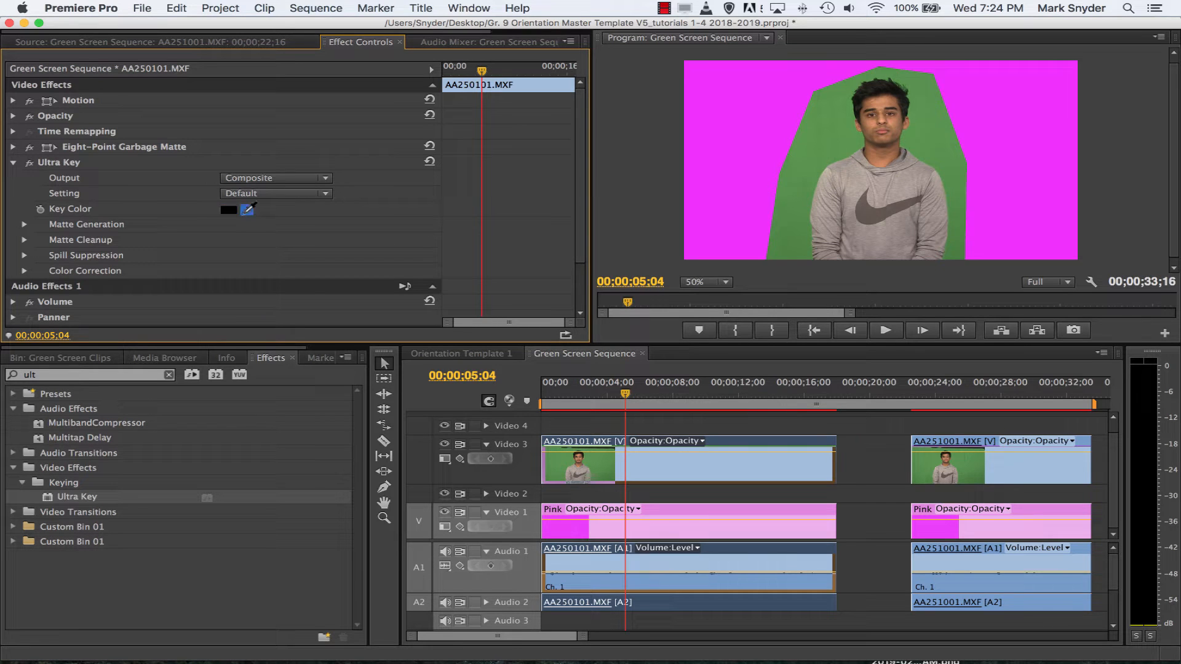
Sample the green backdrop beside the subject as the Ultra Key color and move the garbage matte's top center point slightly.
{"action": "left_click_drag", "start_coordinate": [248, 209], "coordinate": [834, 151]}
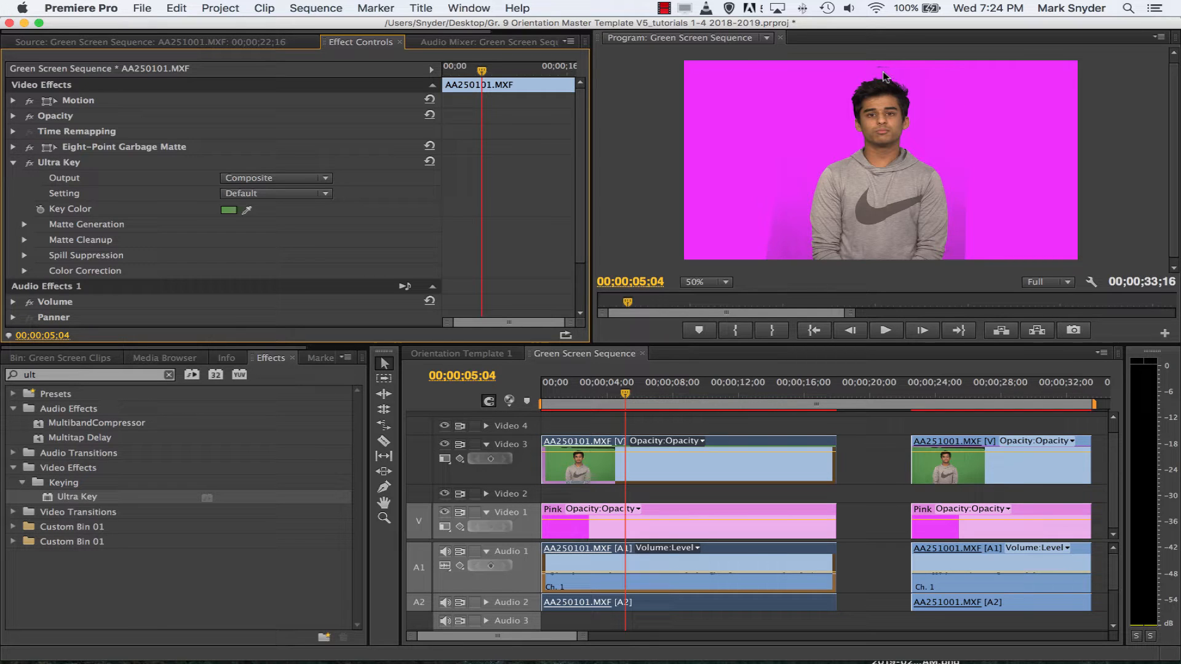
{"action": "left_click", "coordinate": [237, 146]}
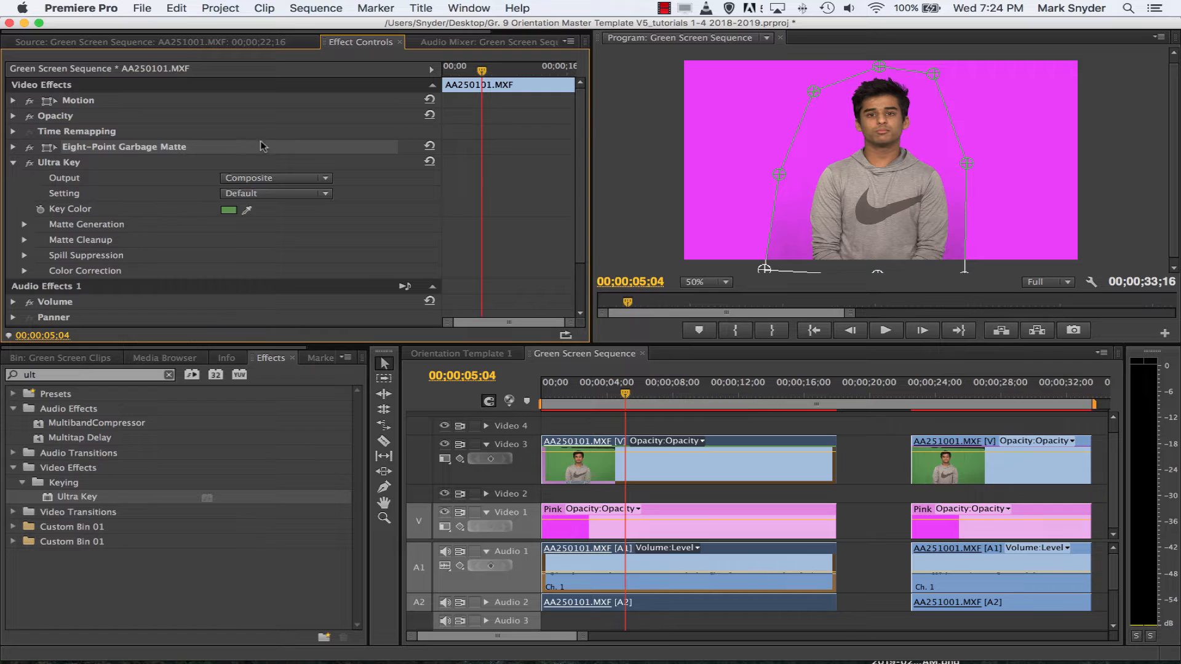
{"action": "left_click", "coordinate": [883, 70]}
{"action": "left_click_drag", "start_coordinate": [882, 68], "coordinate": [882, 71]}
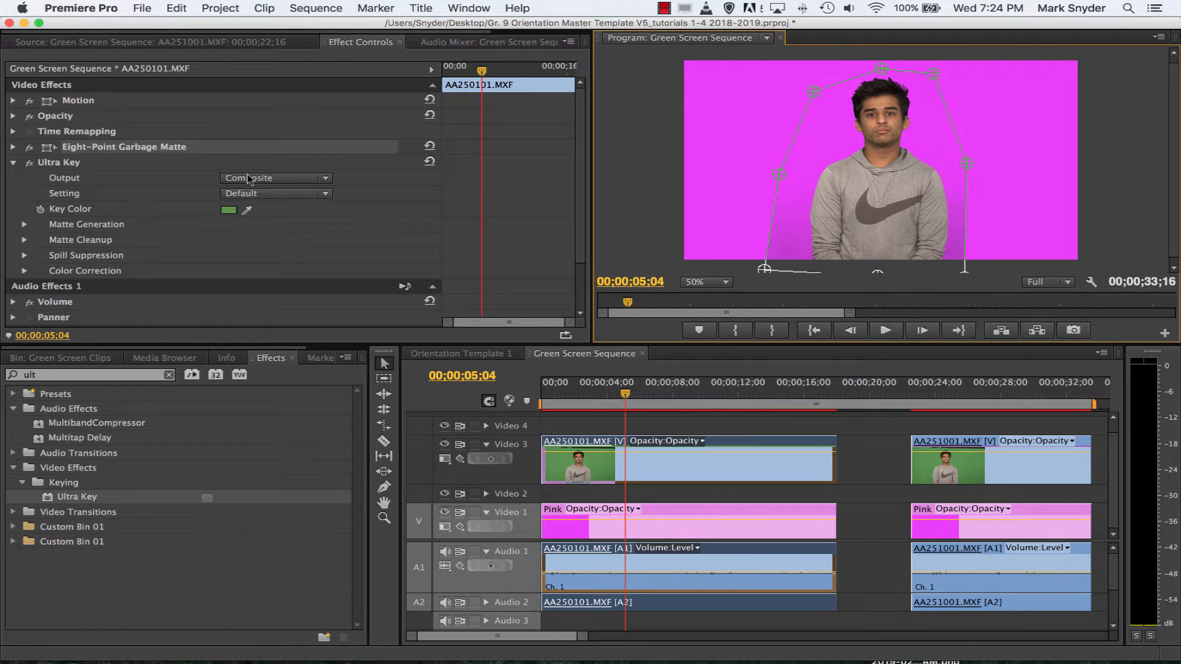
Set the Pedestal in the Ultra Key's Matte Generation settings to 90 for the AA250101.MXF clip.
{"action": "left_click", "coordinate": [126, 165]}
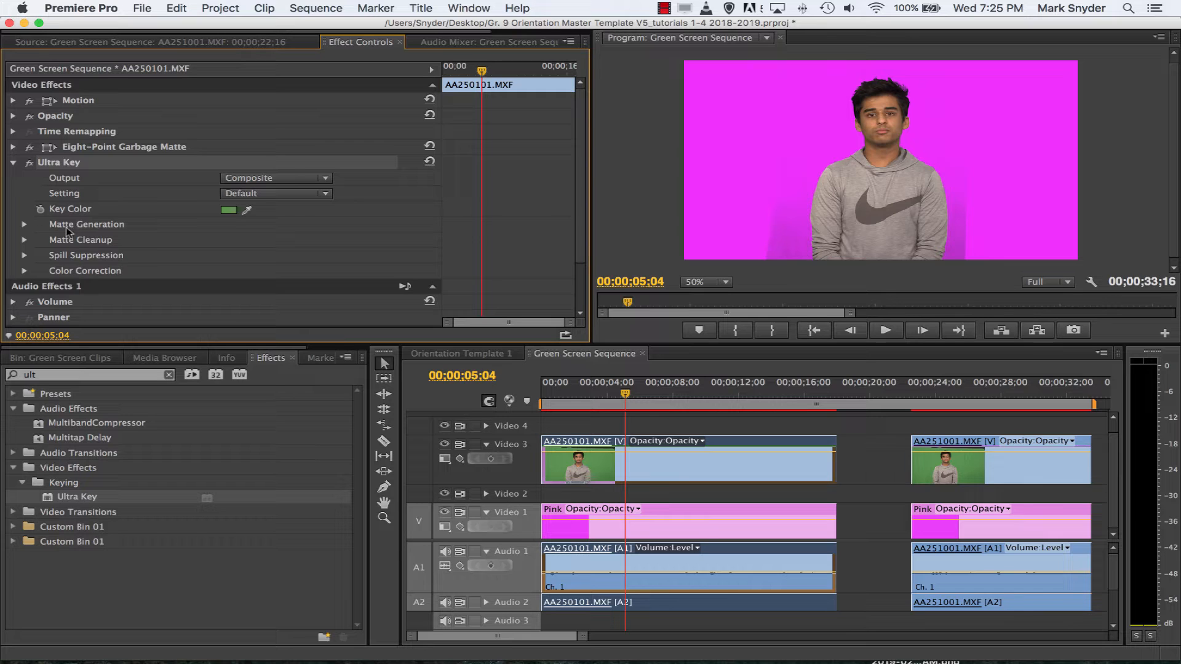
{"action": "left_click", "coordinate": [24, 225]}
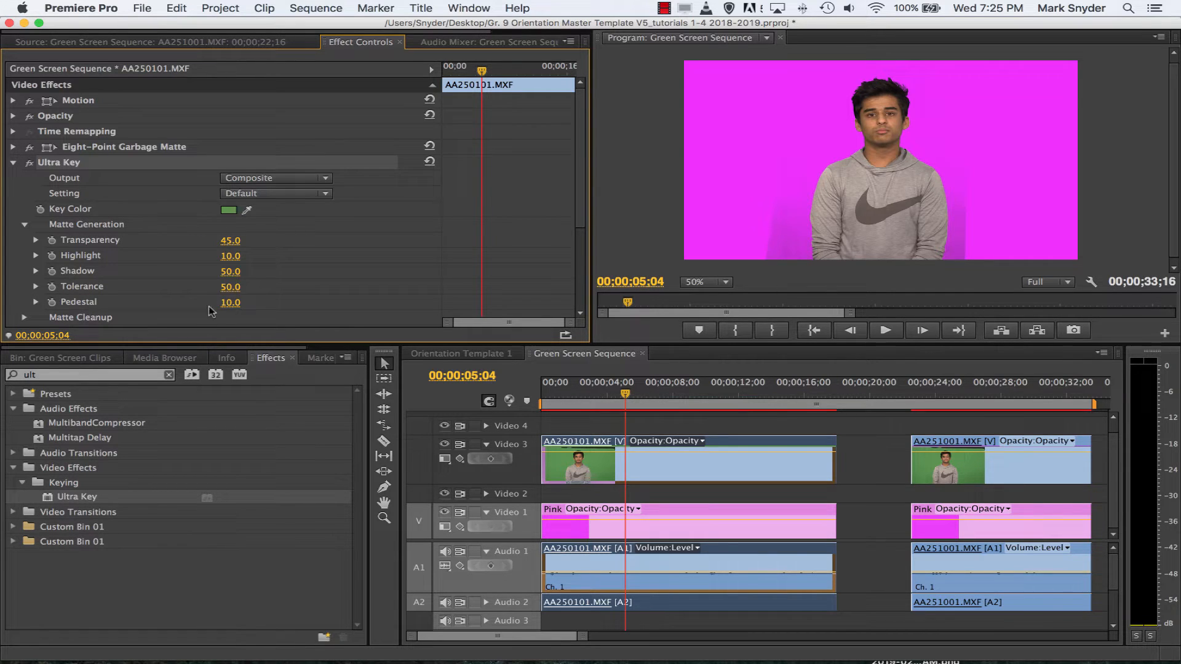
{"action": "left_click", "coordinate": [232, 304]}
{"action": "type", "text": "90"}
{"action": "key", "text": "super+s"}
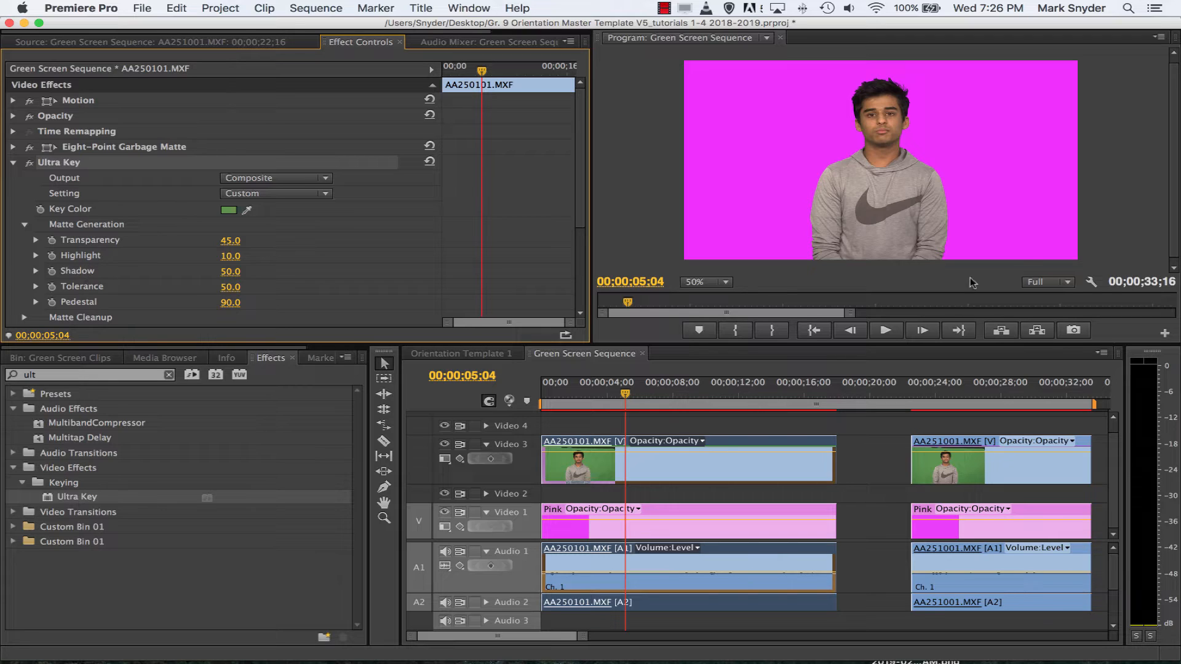
{"action": "left_click", "coordinate": [726, 283]}
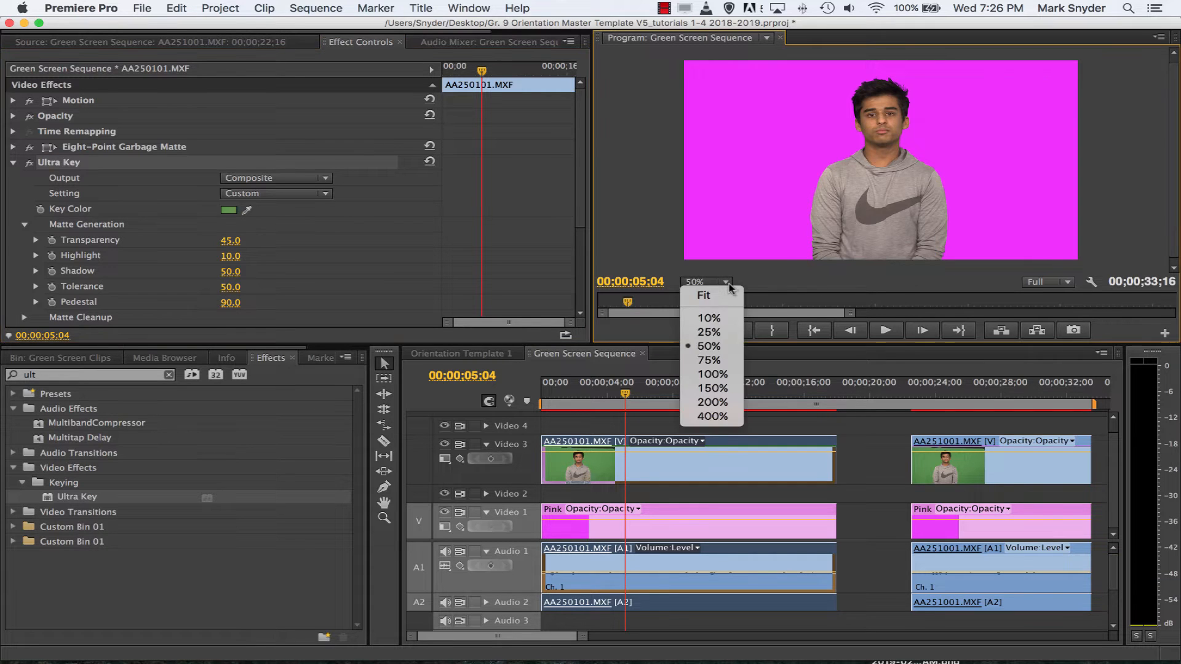
{"action": "left_click", "coordinate": [757, 299]}
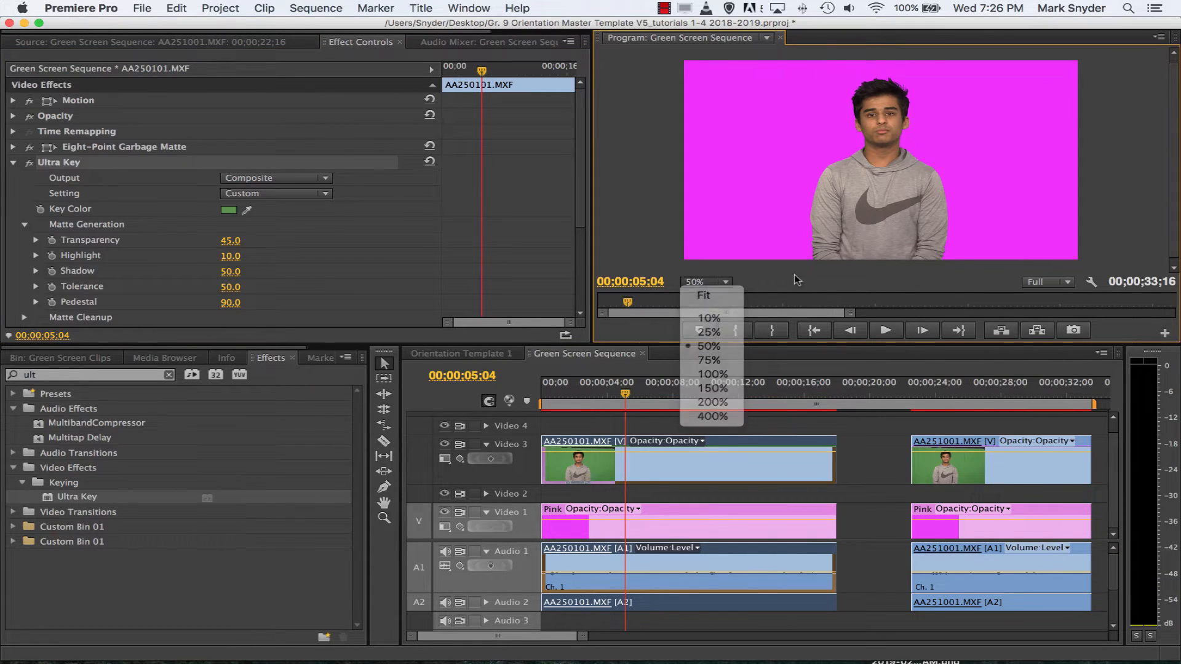
{"action": "left_click", "coordinate": [726, 283]}
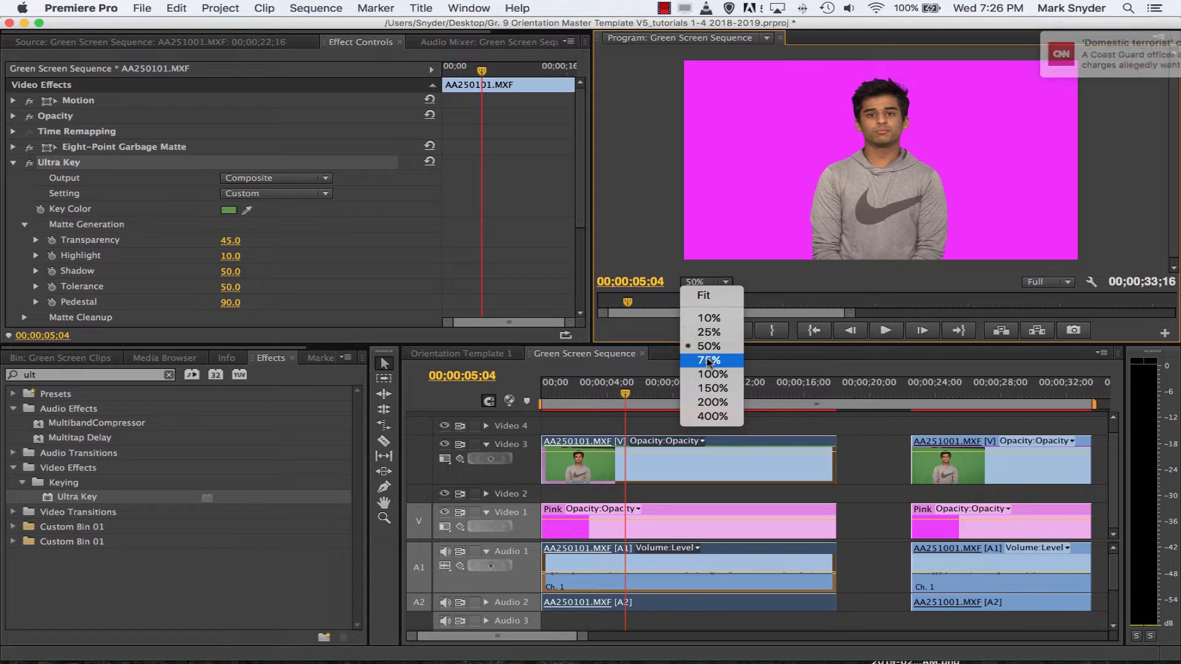
{"action": "left_click", "coordinate": [881, 276]}
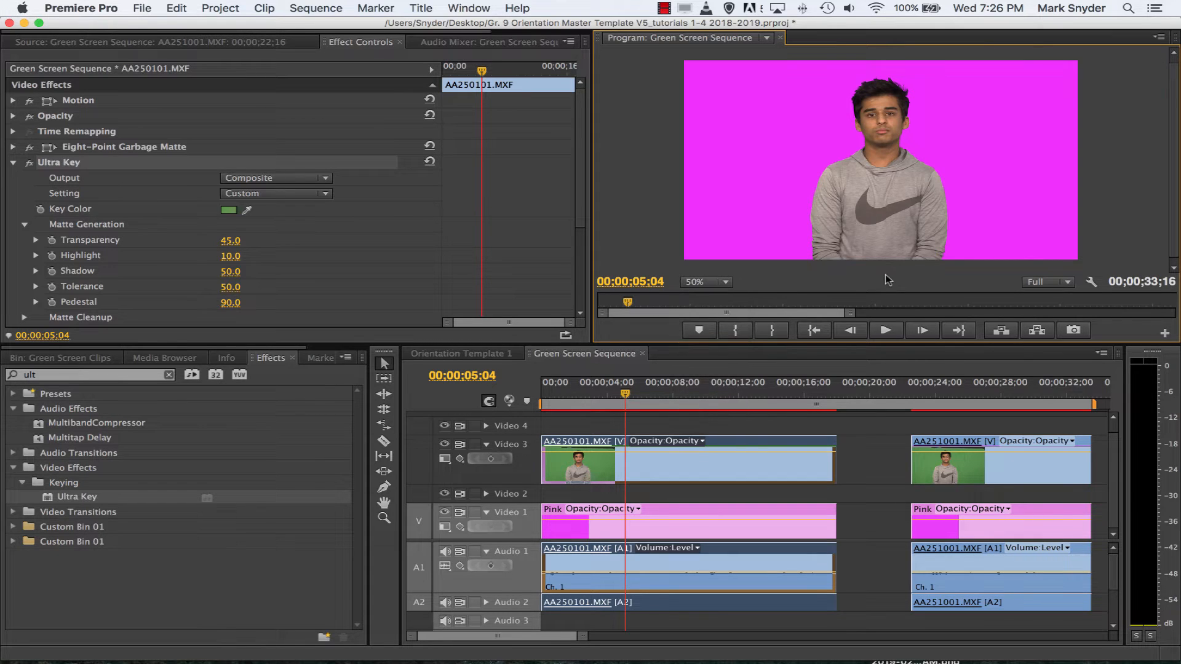
Examine the keyed edges around the subject's head and shoulders at 100% magnification, then return the program view to 50%.
{"action": "left_click", "coordinate": [717, 282]}
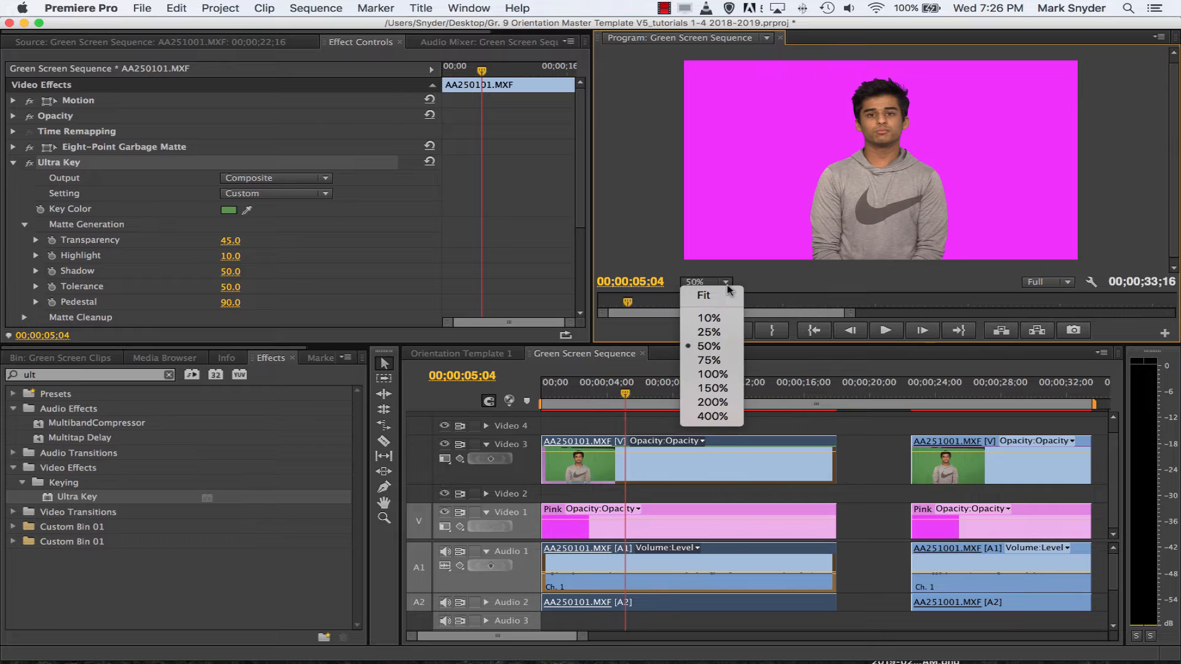
{"action": "left_click", "coordinate": [712, 373]}
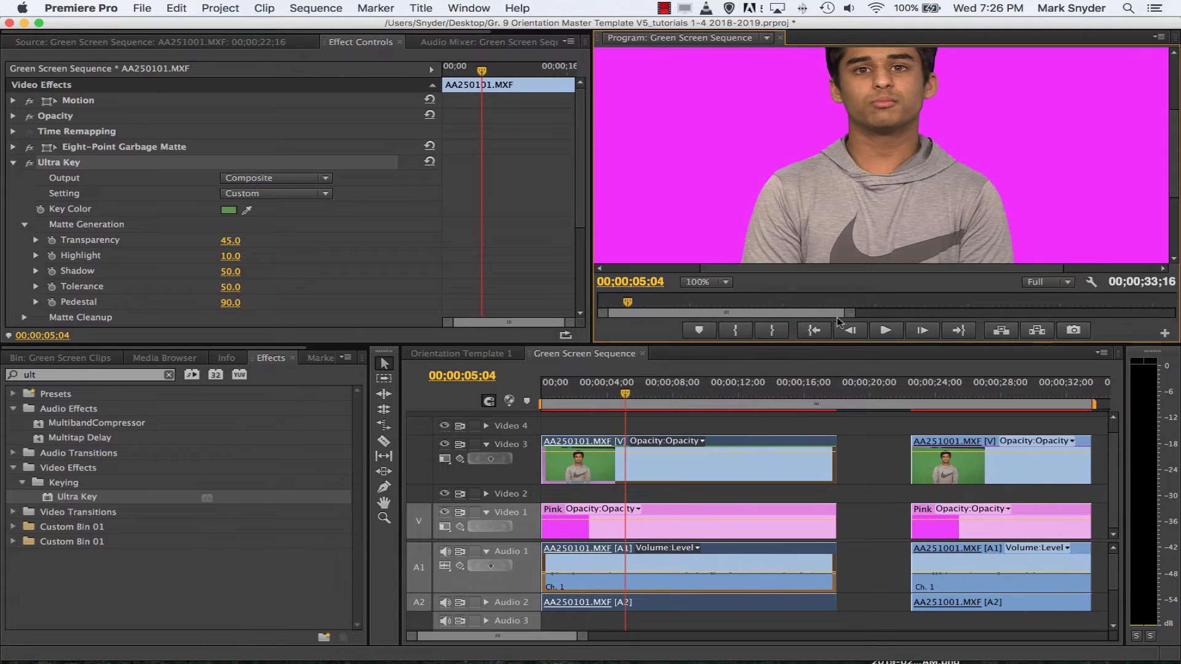
{"action": "left_click", "coordinate": [1175, 146]}
{"action": "mouse_move", "coordinate": [1174, 146]}
{"action": "left_mouse_down"}
{"action": "mouse_move", "coordinate": [1175, 74]}
{"action": "mouse_move", "coordinate": [1175, 146]}
{"action": "left_mouse_up"}
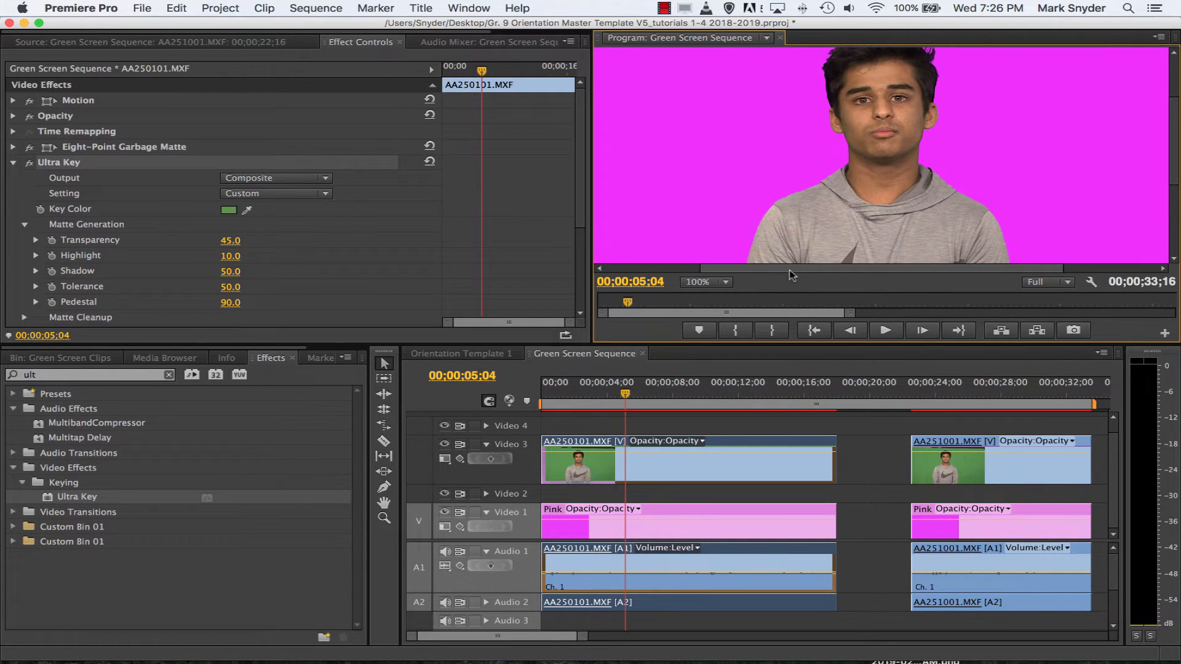
{"action": "mouse_move", "coordinate": [792, 275]}
{"action": "left_mouse_down"}
{"action": "mouse_move", "coordinate": [922, 275]}
{"action": "mouse_move", "coordinate": [812, 275]}
{"action": "left_mouse_up"}
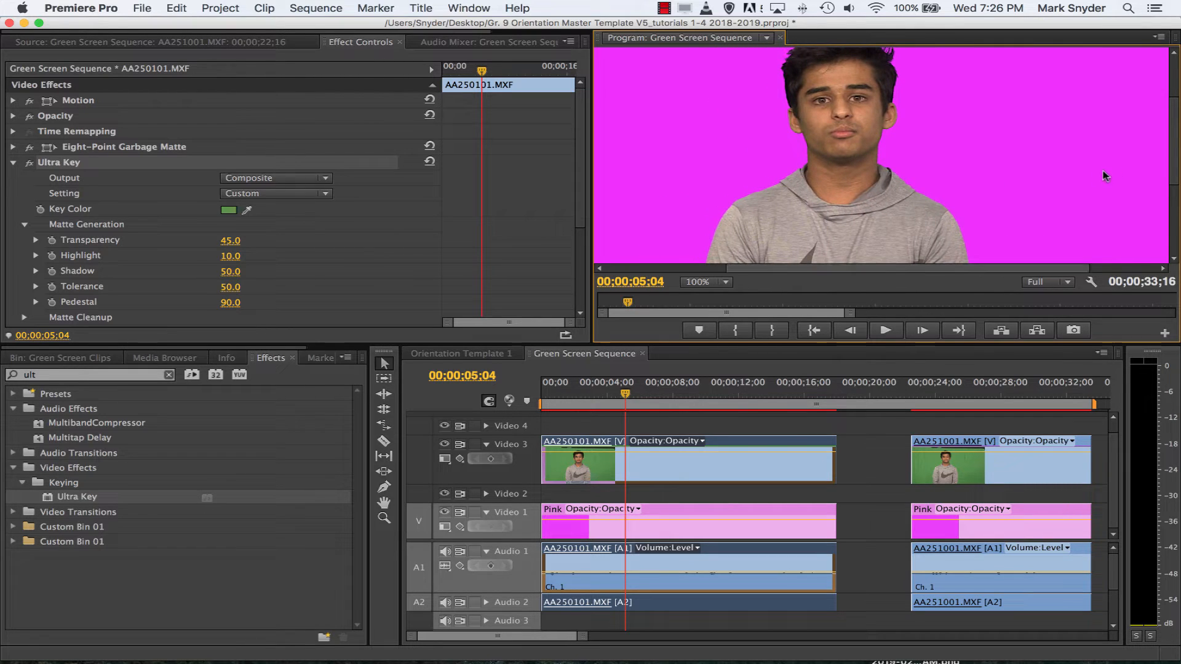
{"action": "mouse_move", "coordinate": [1174, 162]}
{"action": "left_mouse_down"}
{"action": "mouse_move", "coordinate": [1173, 148]}
{"action": "mouse_move", "coordinate": [1166, 230]}
{"action": "mouse_move", "coordinate": [1171, 151]}
{"action": "left_mouse_up"}
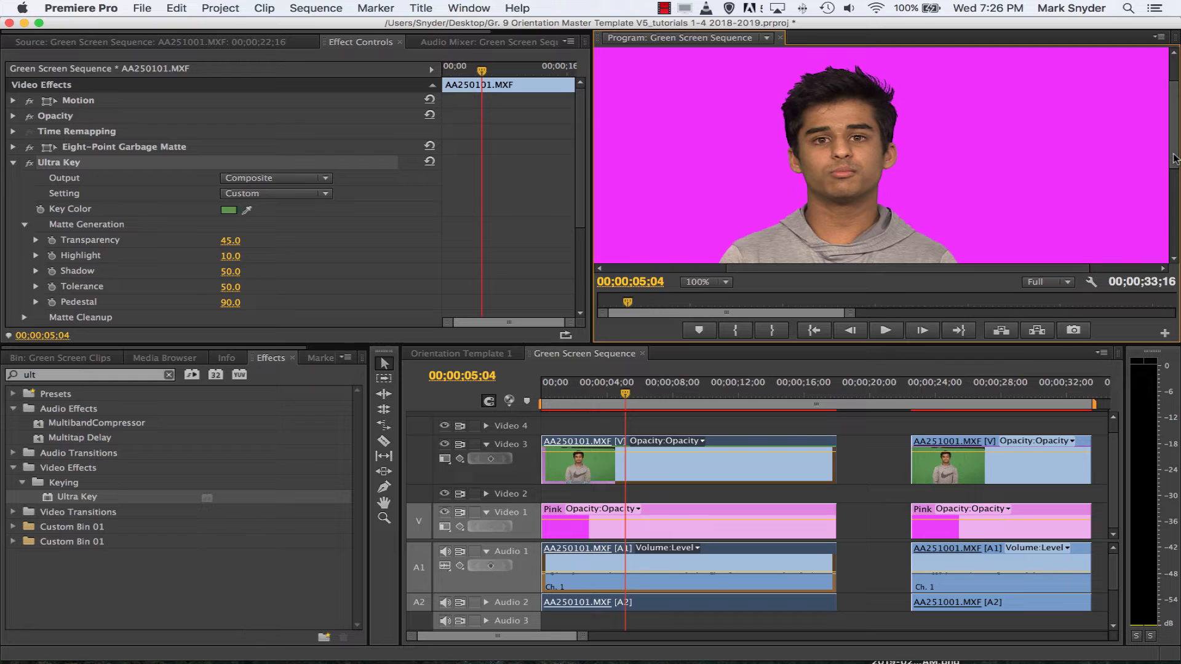
{"action": "left_click", "coordinate": [726, 281]}
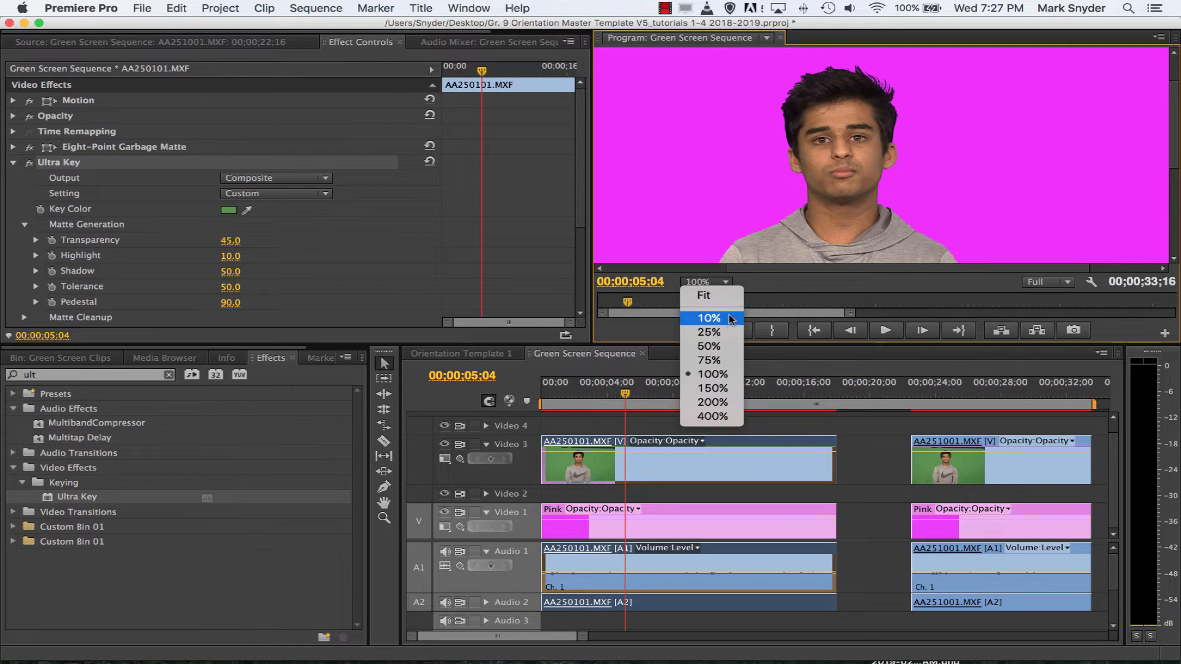
{"action": "left_click", "coordinate": [724, 346]}
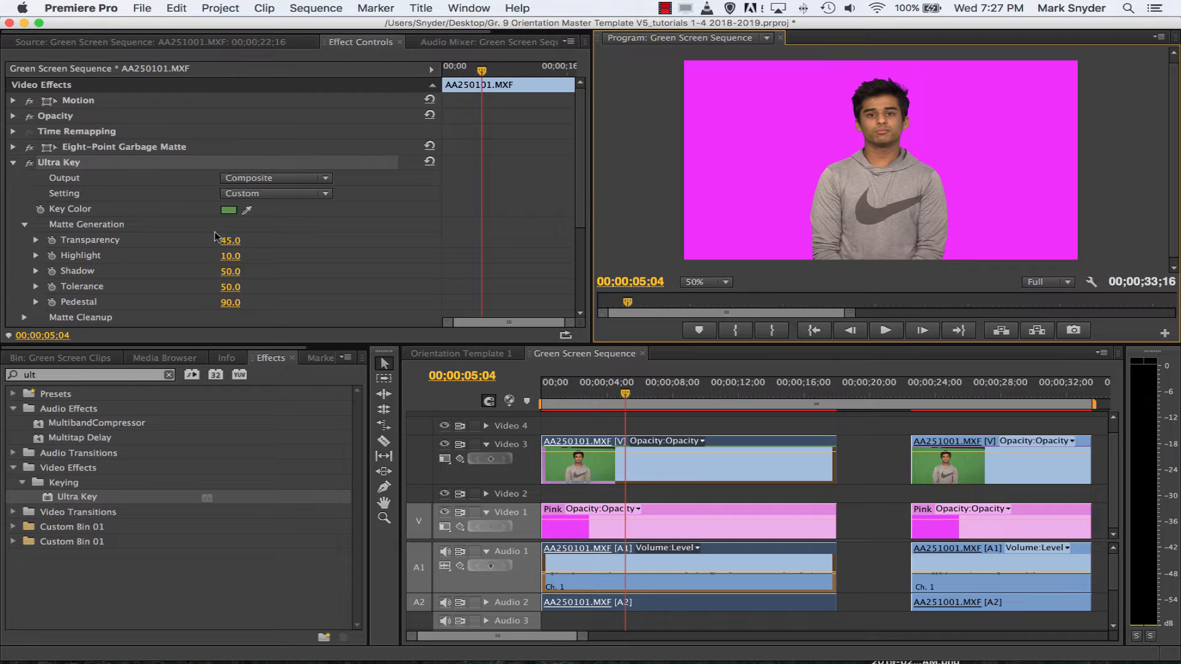
Switch the Ultra Key output to Alpha Channel and set Transparency to 37, Highlight to 12 and Shadow to 57.
{"action": "left_click", "coordinate": [295, 184]}
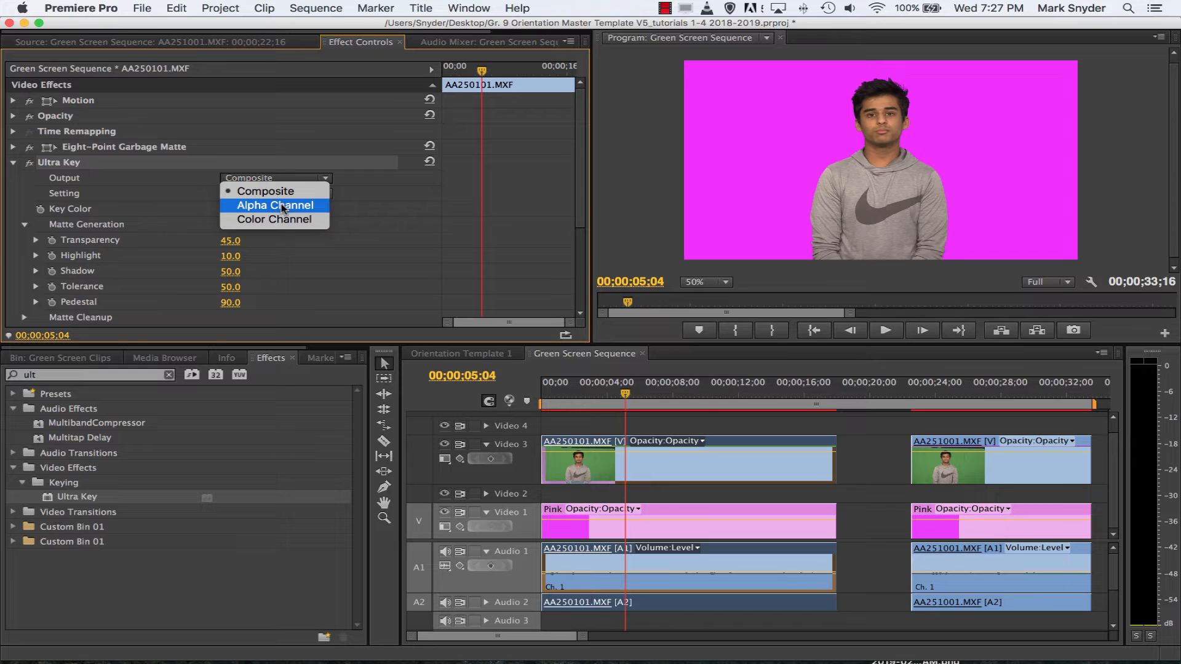
{"action": "left_click", "coordinate": [281, 204]}
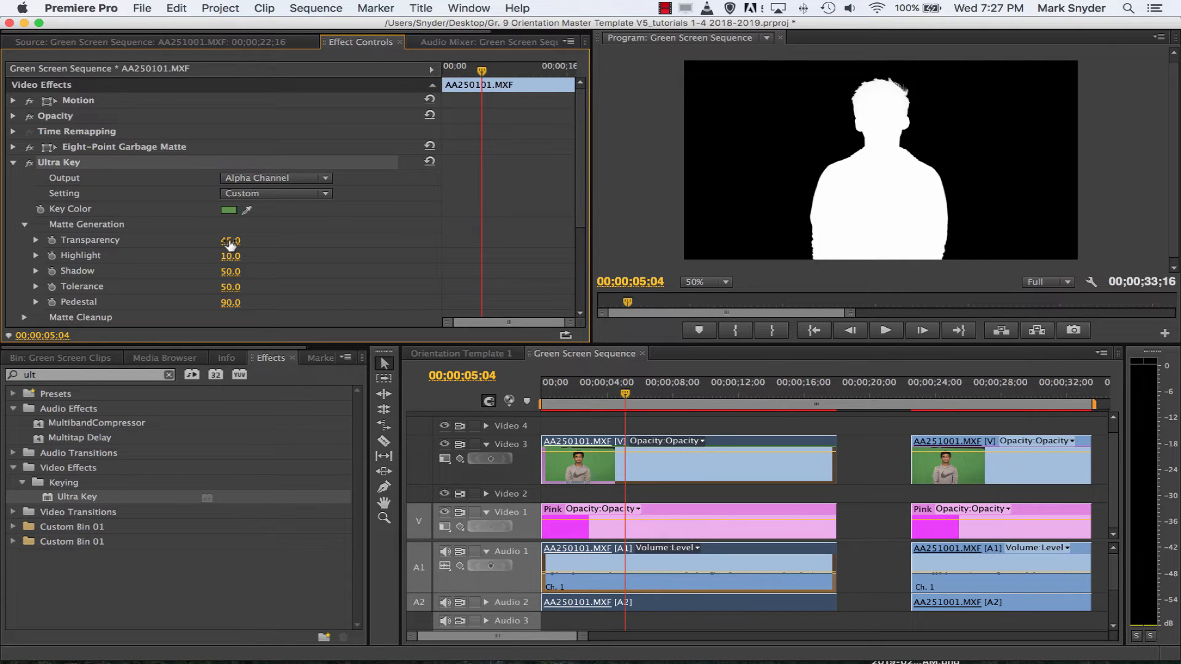
{"action": "mouse_move", "coordinate": [231, 240]}
{"action": "left_mouse_down"}
{"action": "mouse_move", "coordinate": [200, 240]}
{"action": "mouse_move", "coordinate": [260, 240]}
{"action": "mouse_move", "coordinate": [213, 241]}
{"action": "left_mouse_up"}
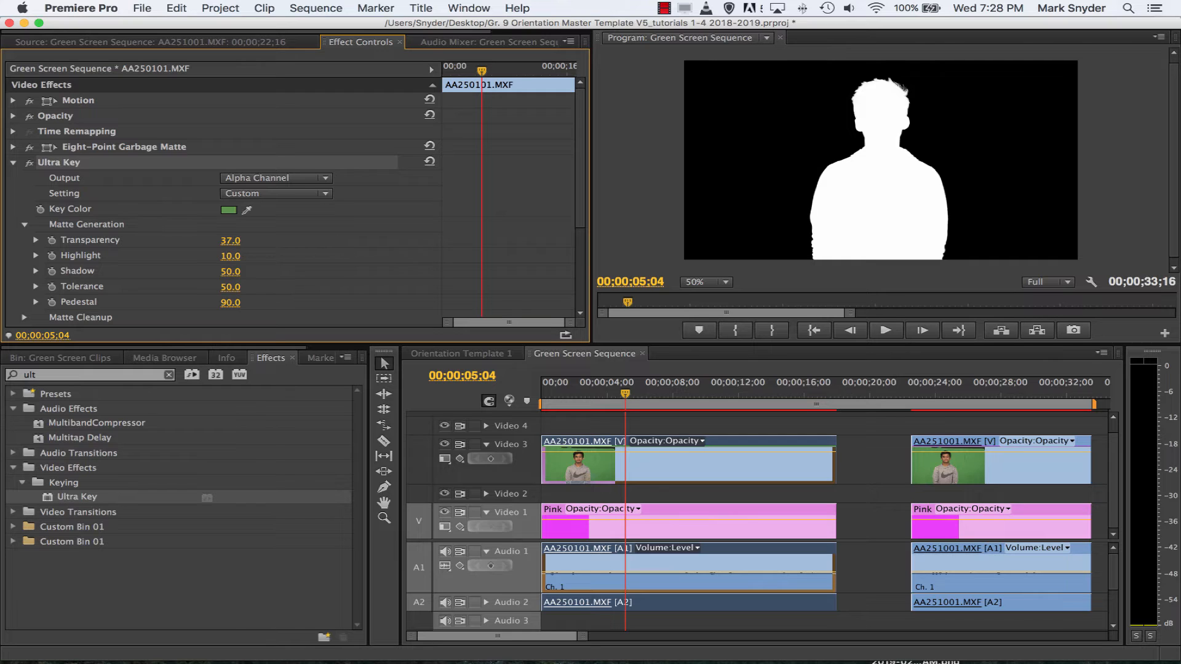
{"action": "mouse_move", "coordinate": [230, 256]}
{"action": "left_mouse_down"}
{"action": "mouse_move", "coordinate": [279, 256]}
{"action": "mouse_move", "coordinate": [217, 256]}
{"action": "left_mouse_up"}
{"action": "left_click_drag", "start_coordinate": [230, 271], "coordinate": [267, 271]}
Inspect the alpha matte's edges from the hair down to the bottom of the body at 100% magnification.
{"action": "left_click", "coordinate": [719, 282]}
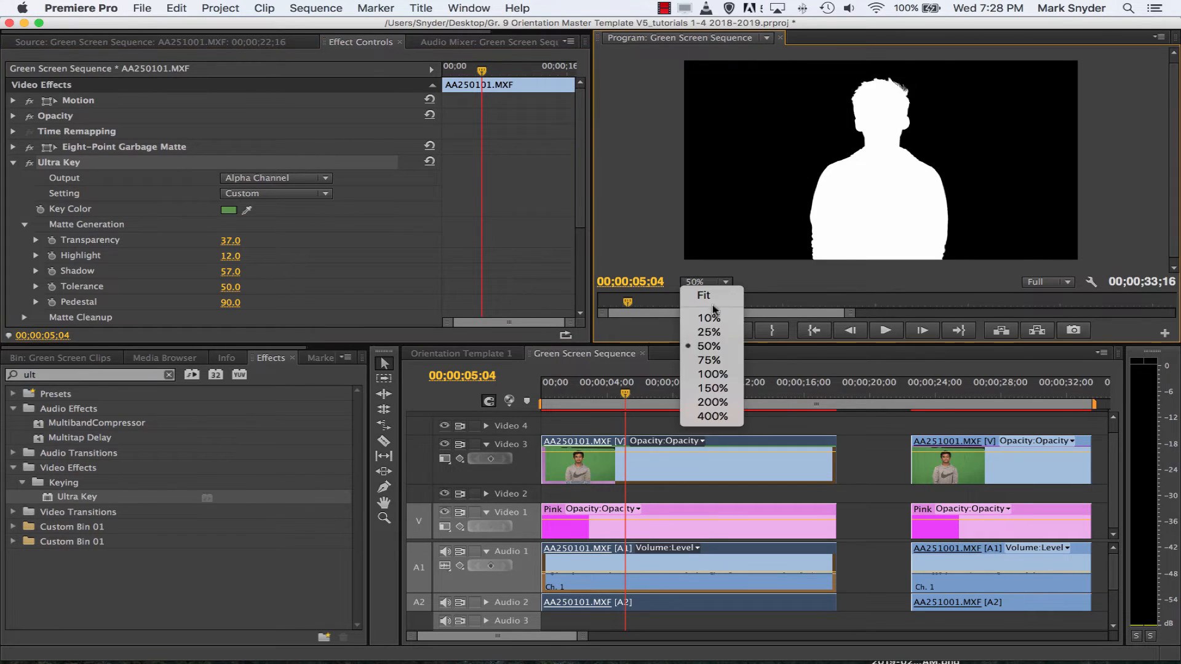
{"action": "left_click", "coordinate": [704, 374]}
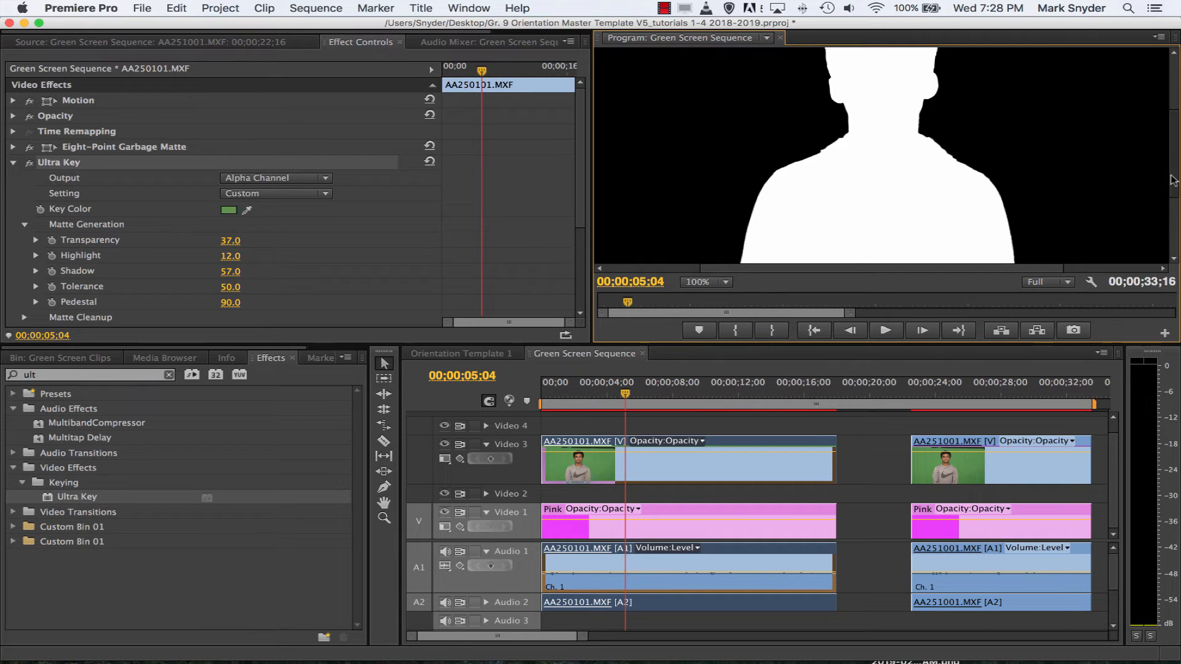
{"action": "left_click_drag", "start_coordinate": [1173, 180], "coordinate": [1163, 144]}
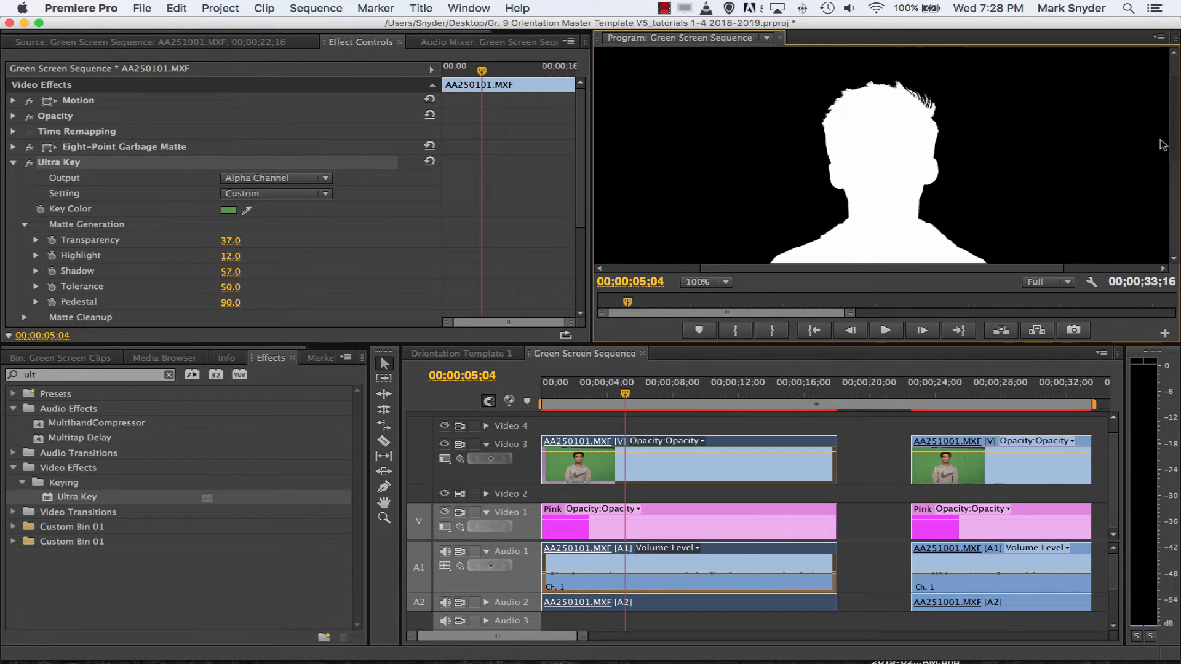
{"action": "scroll", "coordinate": [1163, 144], "scroll_direction": "down", "scroll_amount": 2}
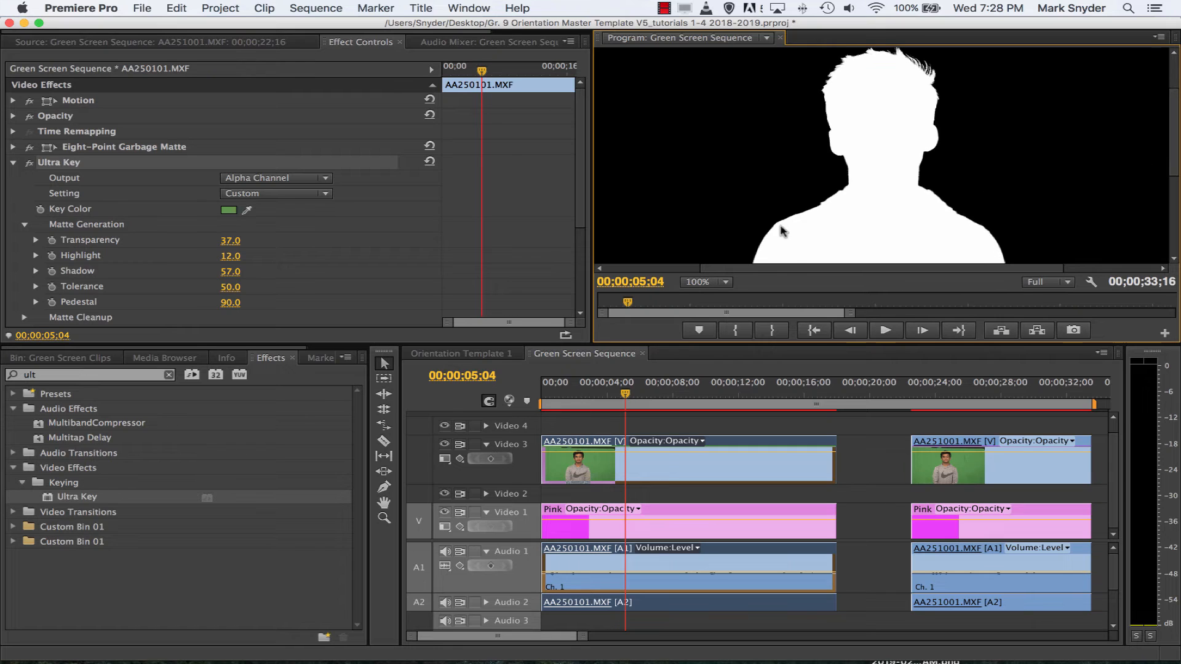
{"action": "scroll", "coordinate": [1174, 138], "scroll_direction": "down", "scroll_amount": 5}
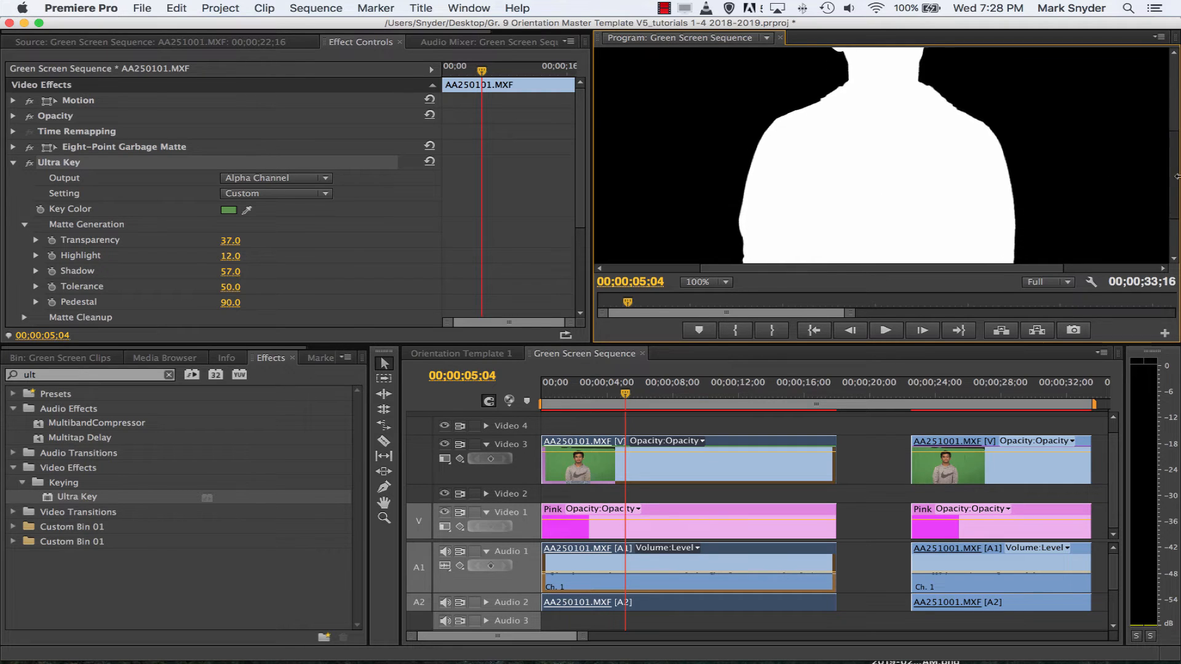
{"action": "scroll", "coordinate": [1176, 204], "scroll_direction": "down", "scroll_amount": 1}
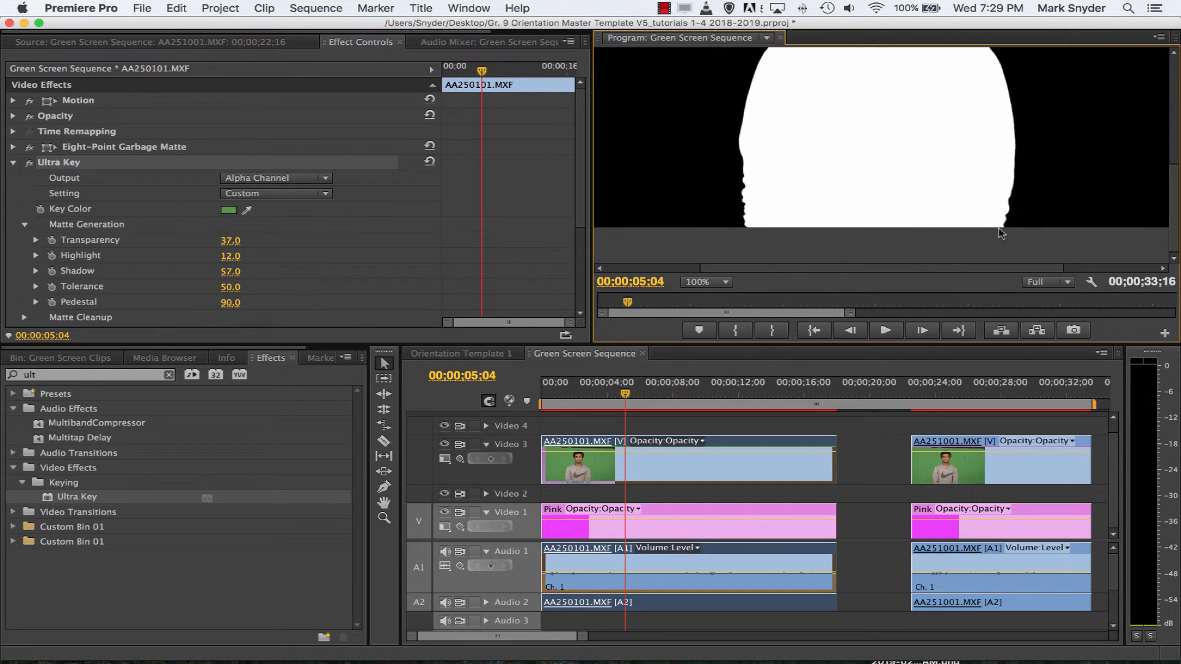
{"action": "scroll", "coordinate": [1173, 148], "scroll_direction": "up", "scroll_amount": 8}
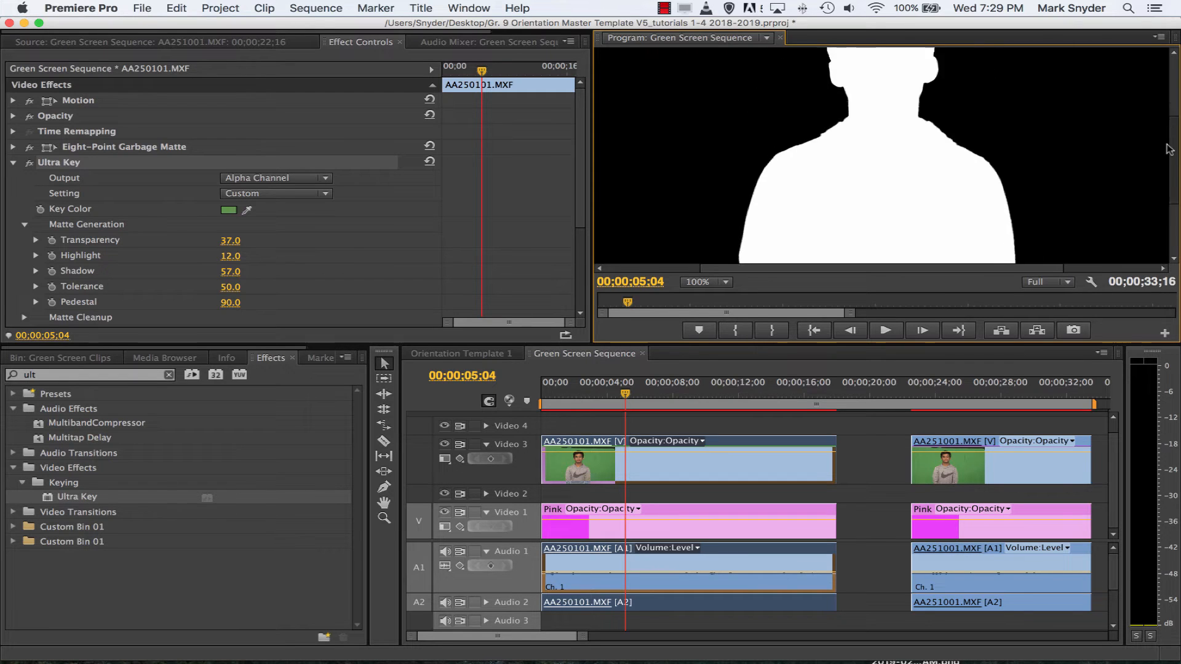
Return the Ultra Key output to Composite and hide the Video 1 track to check the hair edges at 150% magnification.
{"action": "left_click", "coordinate": [324, 179]}
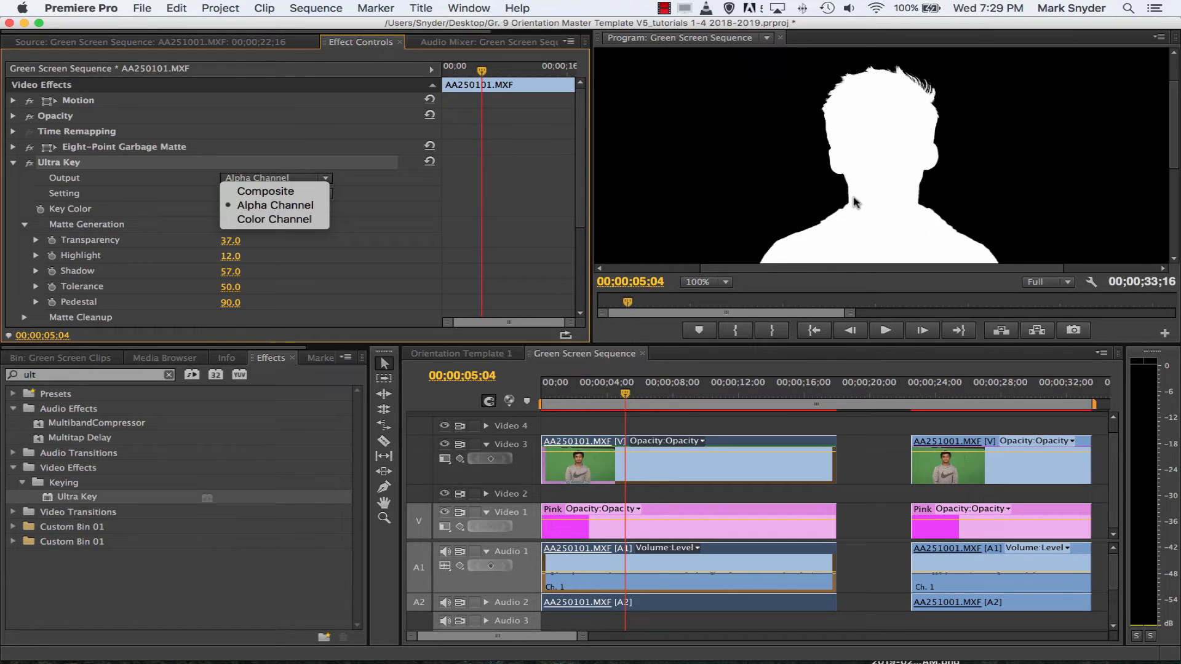
{"action": "left_click", "coordinate": [264, 191]}
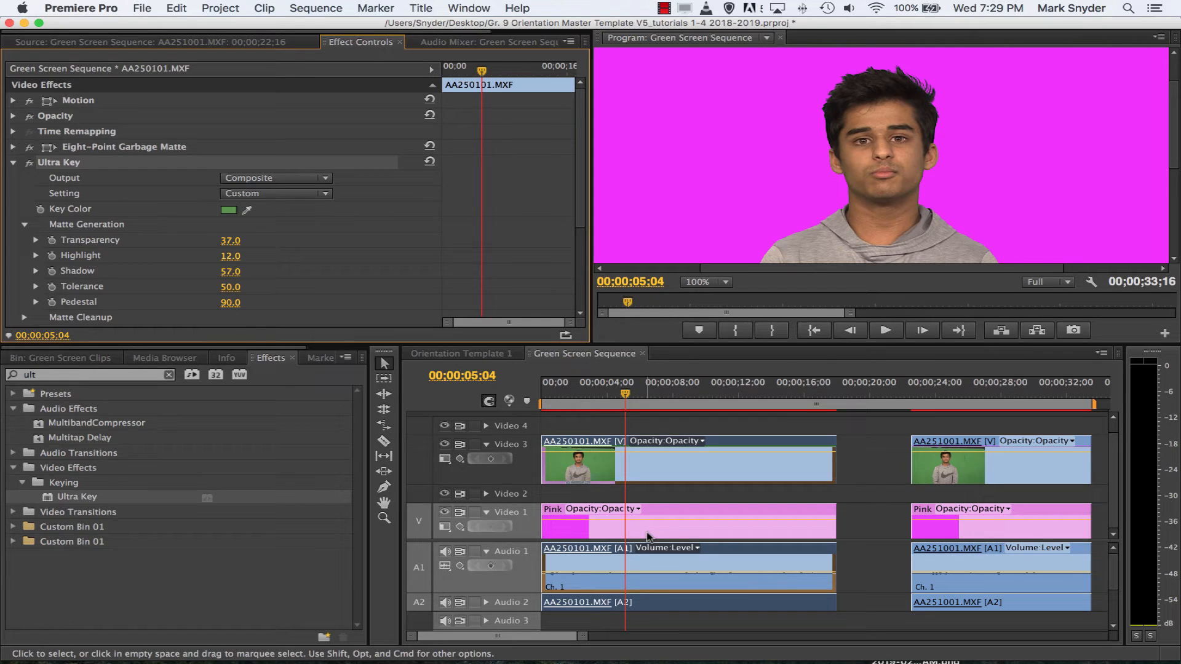
{"action": "left_click", "coordinate": [444, 512]}
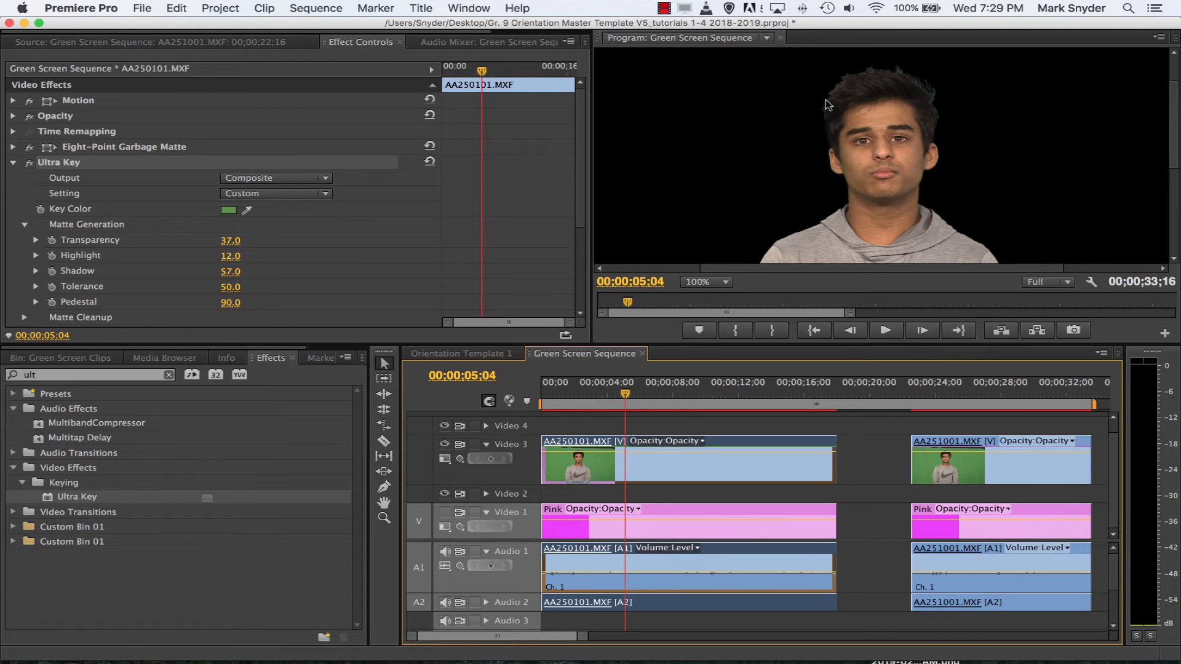
{"action": "left_click", "coordinate": [726, 282]}
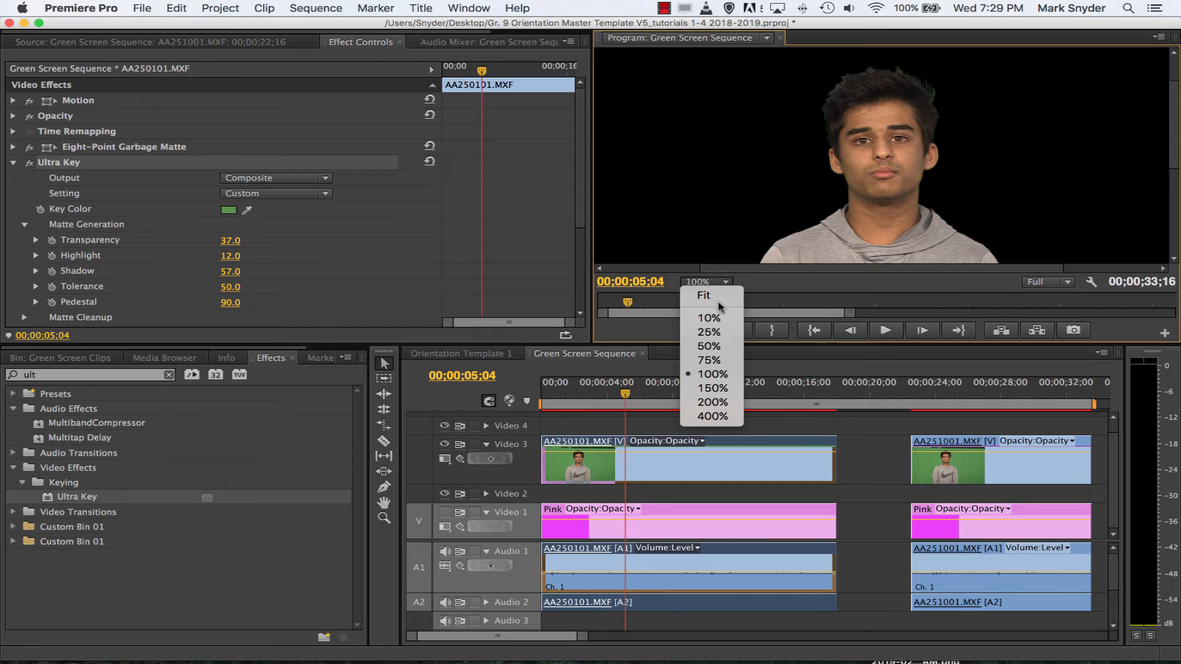
{"action": "left_click", "coordinate": [714, 390]}
{"action": "left_click_drag", "start_coordinate": [1175, 179], "coordinate": [1175, 137]}
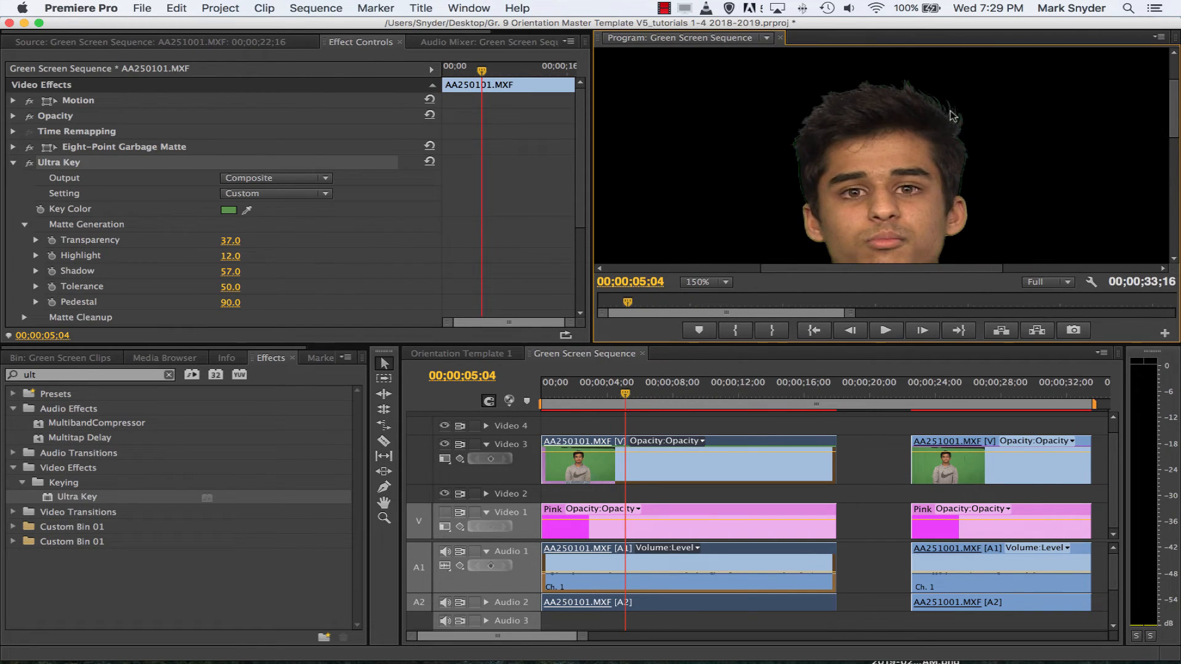
Toggle the Video 1 track's visibility to compare the hair edges against the pink and black backgrounds, leaving it hidden.
{"action": "left_click", "coordinate": [444, 513]}
{"action": "left_click", "coordinate": [448, 513]}
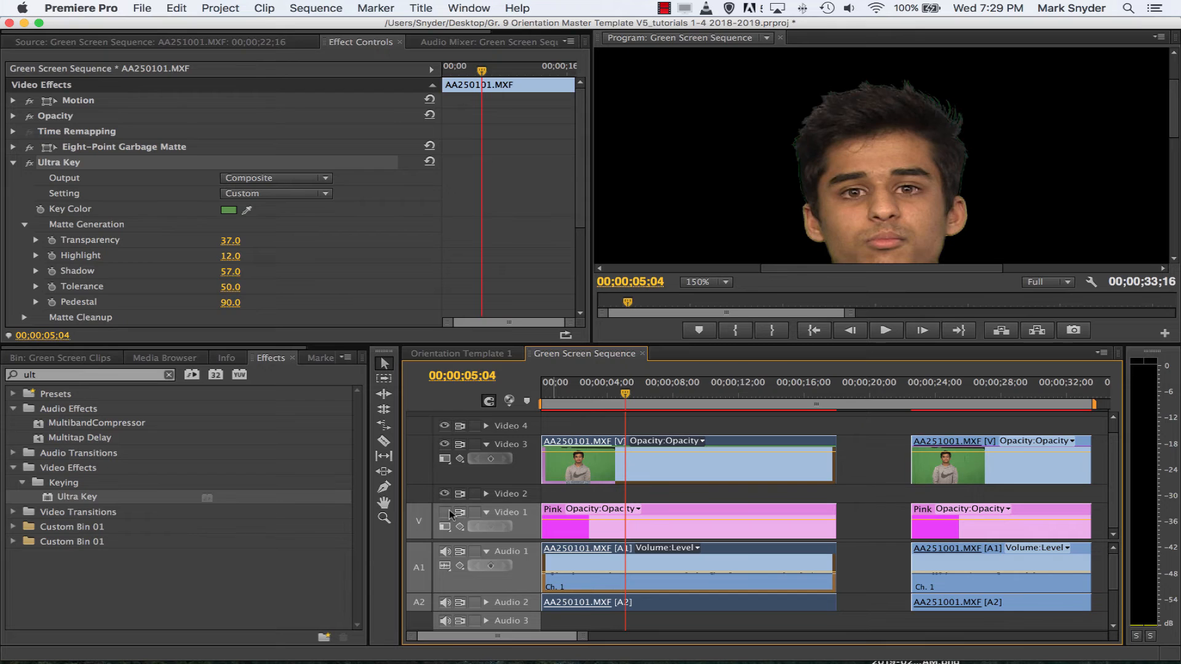
{"action": "left_click", "coordinate": [446, 513]}
{"action": "left_click", "coordinate": [445, 513]}
Switch the Ultra Key output to Alpha Channel and set Transparency to 51, Highlight to 57 and Shadow to 65.
{"action": "left_click", "coordinate": [325, 178]}
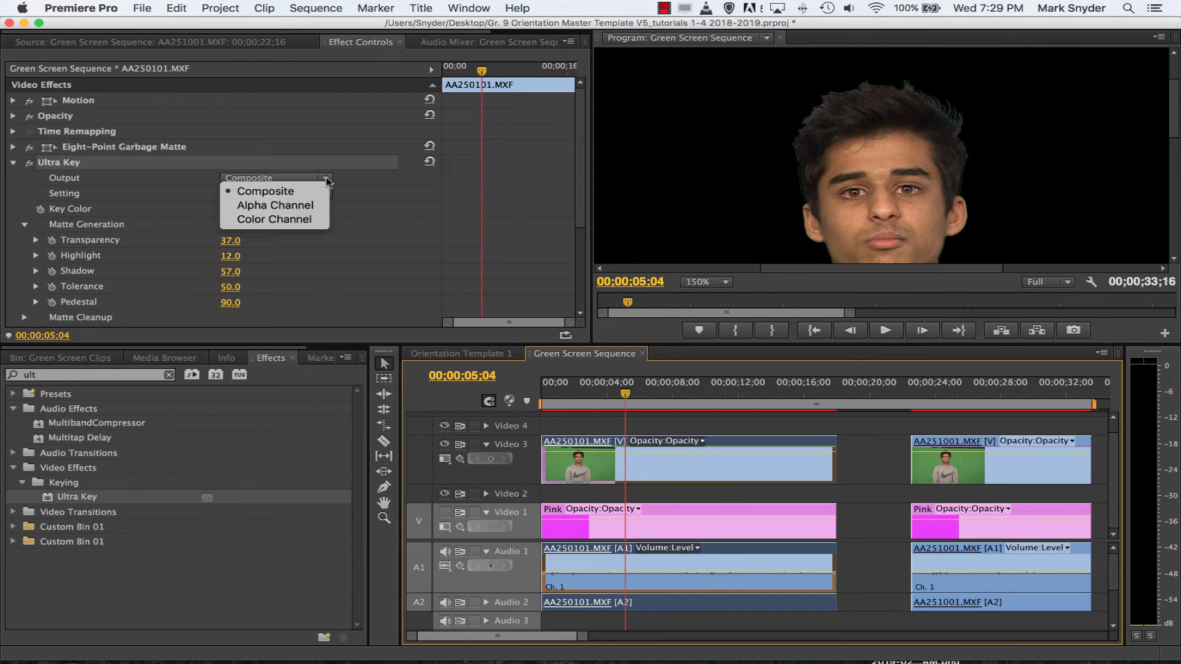
{"action": "left_click", "coordinate": [295, 205]}
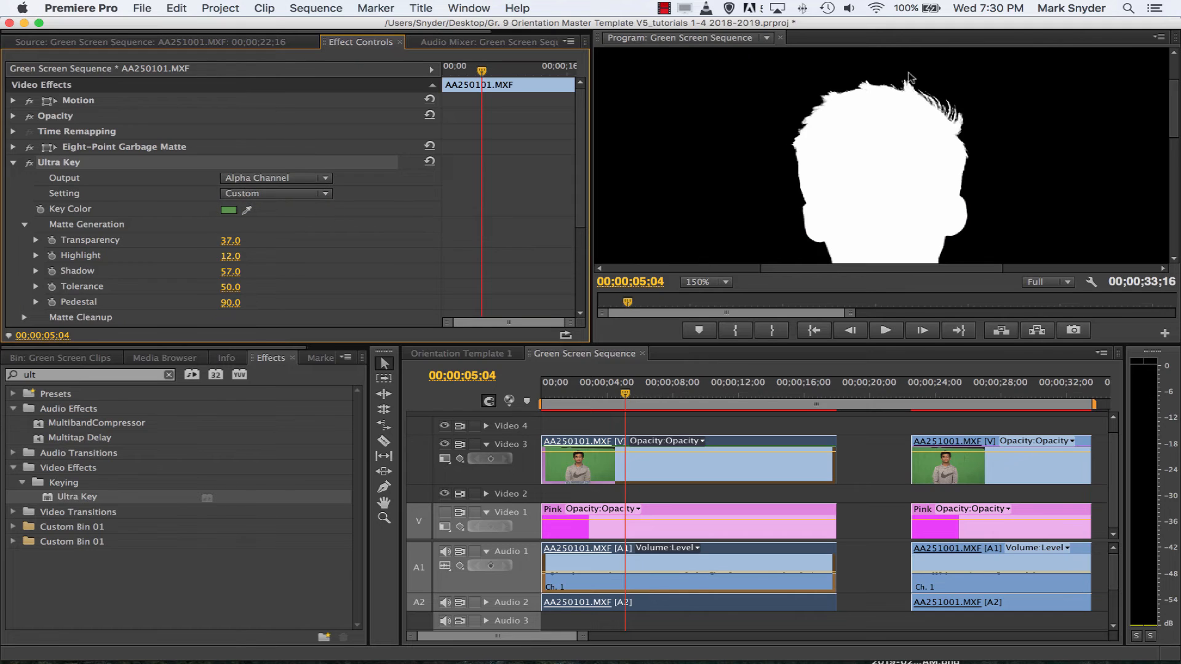
{"action": "left_click", "coordinate": [230, 241]}
{"action": "type", "text": "26"}
{"action": "key", "text": "Return"}
{"action": "left_click", "coordinate": [230, 240]}
{"action": "type", "text": "50"}
{"action": "key", "text": "Return"}
{"action": "left_click", "coordinate": [230, 256]}
{"action": "type", "text": "62"}
{"action": "key", "text": "Return"}
{"action": "left_click", "coordinate": [230, 271]}
{"action": "type", "text": "67"}
{"action": "key", "text": "Return"}
{"action": "left_click_drag", "start_coordinate": [230, 272], "coordinate": [232, 241]}
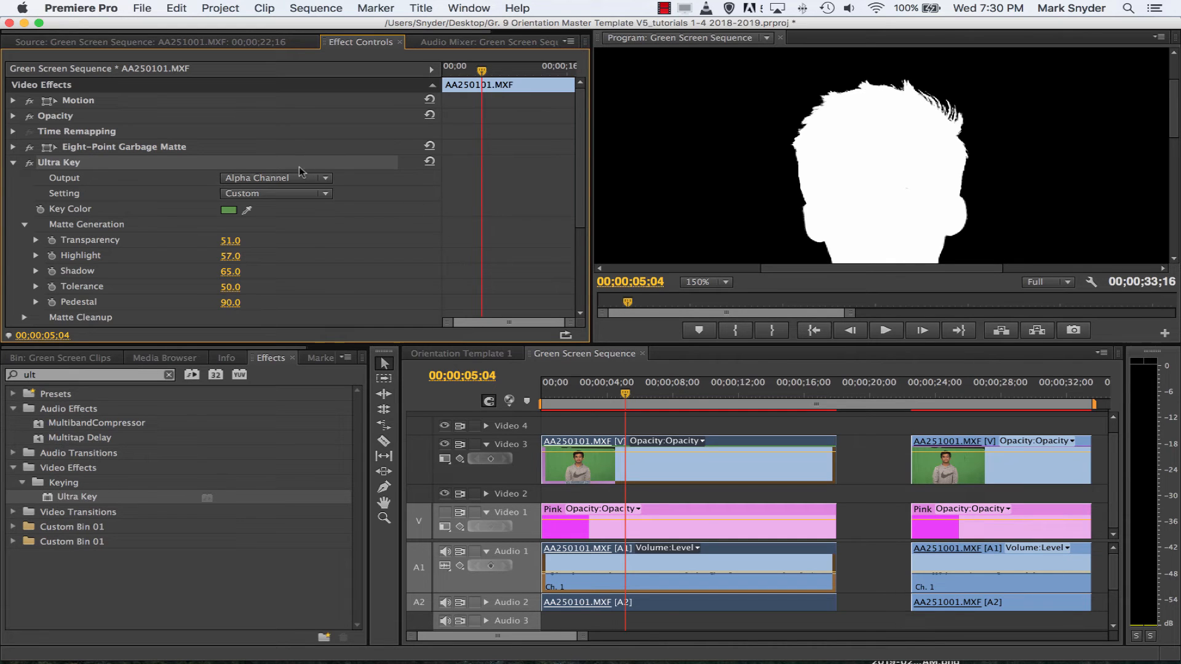
Set the Ultra Key output to Composite and adjust Transparency to 53, Highlight to 69 and Shadow to 54.
{"action": "left_click", "coordinate": [255, 178]}
{"action": "left_click", "coordinate": [286, 186]}
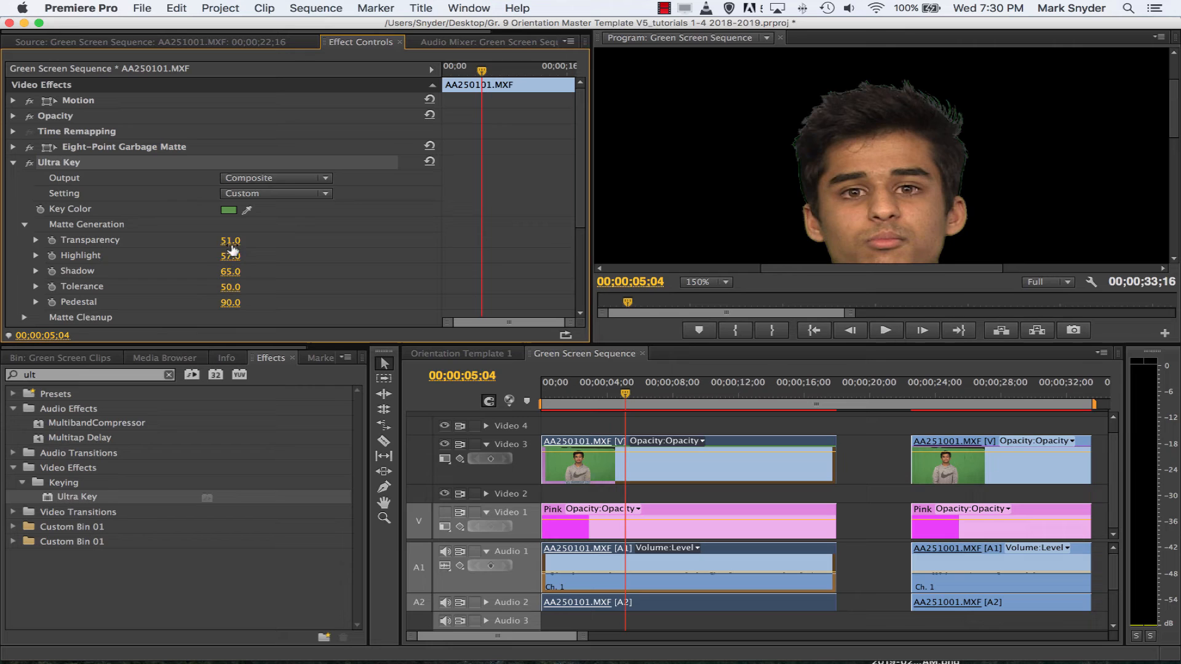
{"action": "left_click_drag", "start_coordinate": [230, 241], "coordinate": [237, 241]}
{"action": "left_click_drag", "start_coordinate": [230, 272], "coordinate": [228, 272]}
{"action": "left_click_drag", "start_coordinate": [230, 271], "coordinate": [228, 271]}
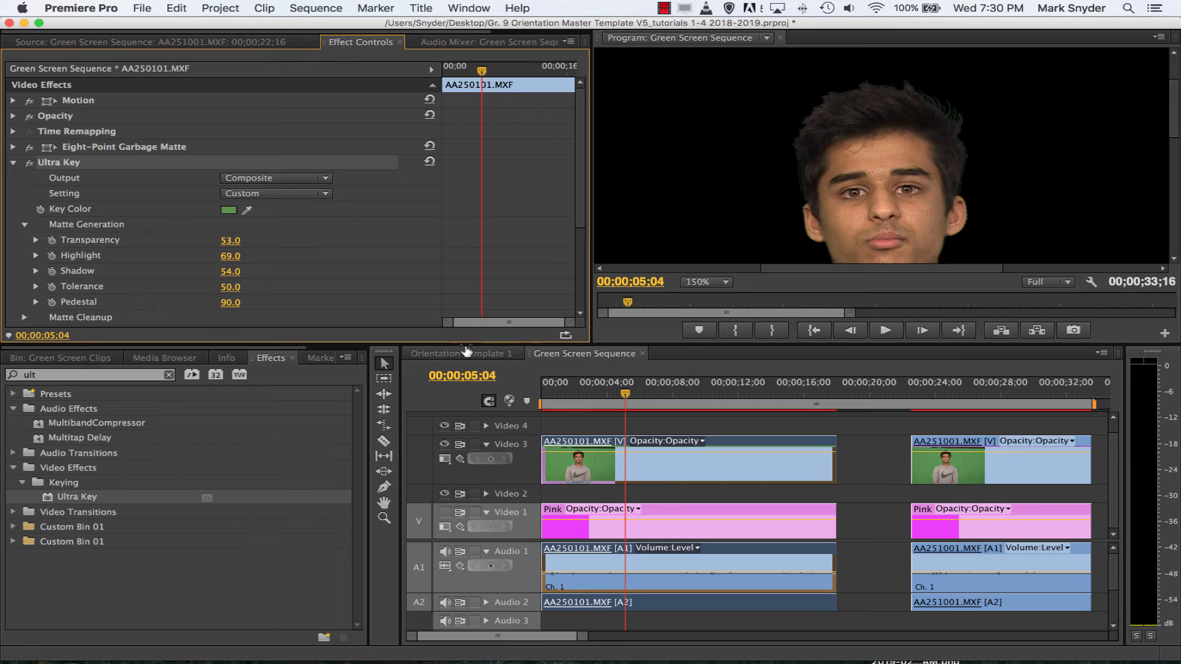
Show the Video 1 track's pink background again and fit the whole frame in the program view.
{"action": "left_click", "coordinate": [444, 512]}
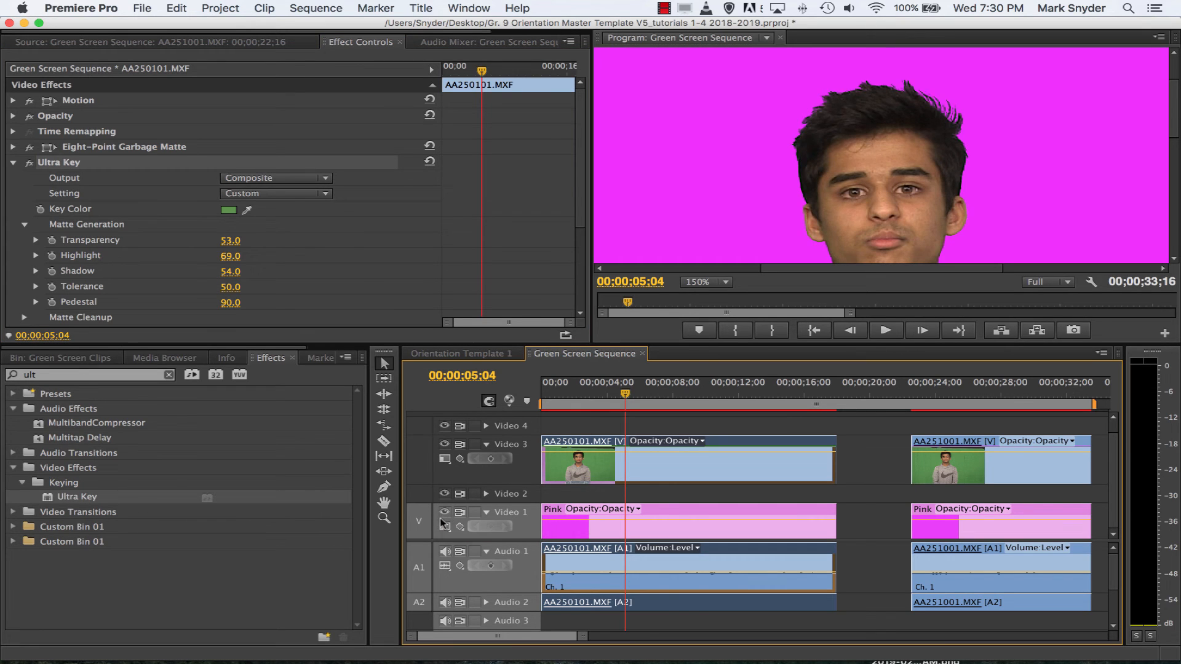
{"action": "left_click", "coordinate": [727, 283]}
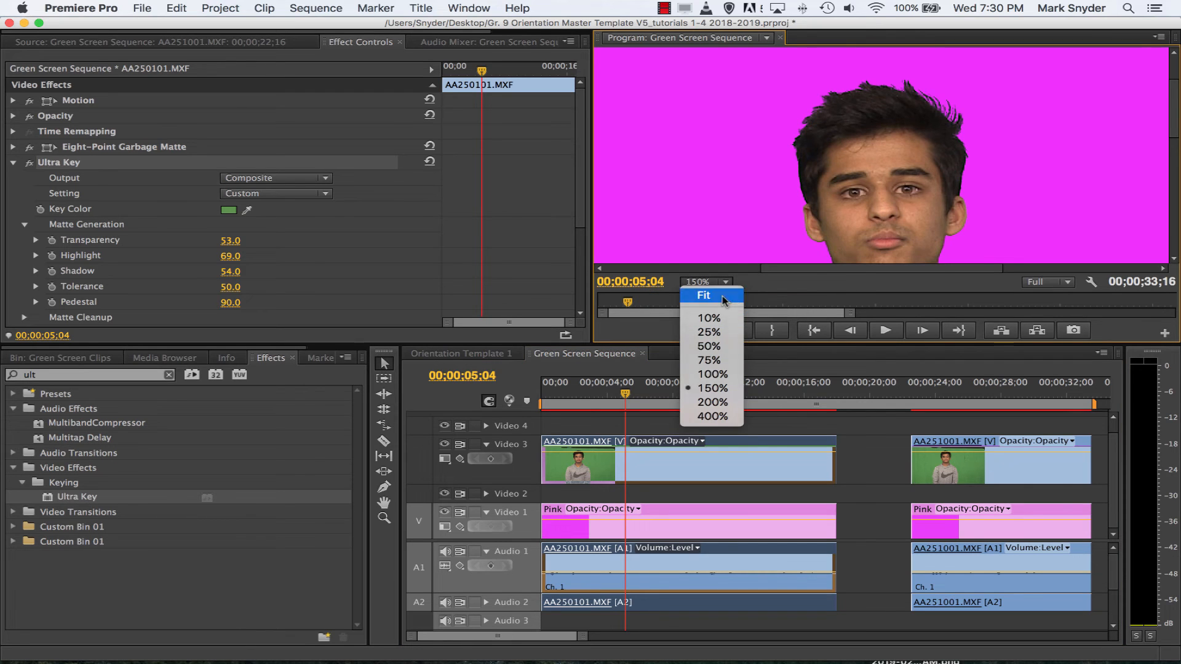
{"action": "left_click", "coordinate": [723, 300]}
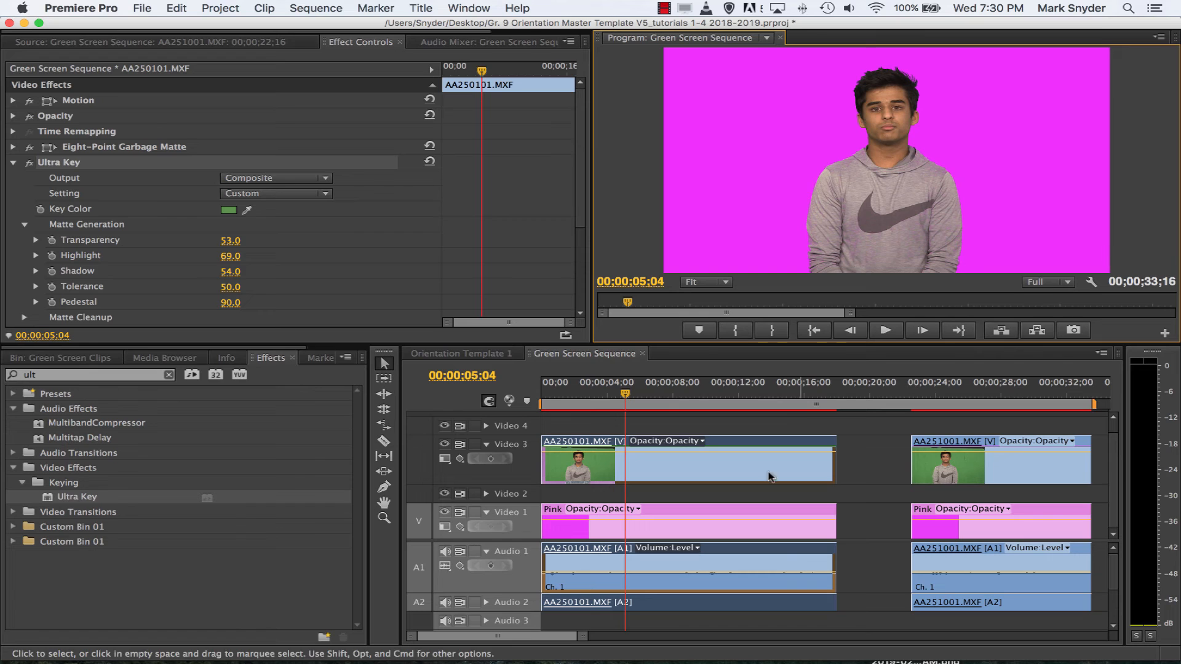
Play the keyed AA250101.MXF clip from near its start to about 6 seconds to check the key in motion.
{"action": "left_click_drag", "start_coordinate": [621, 403], "coordinate": [571, 403]}
{"action": "key", "text": "space"}
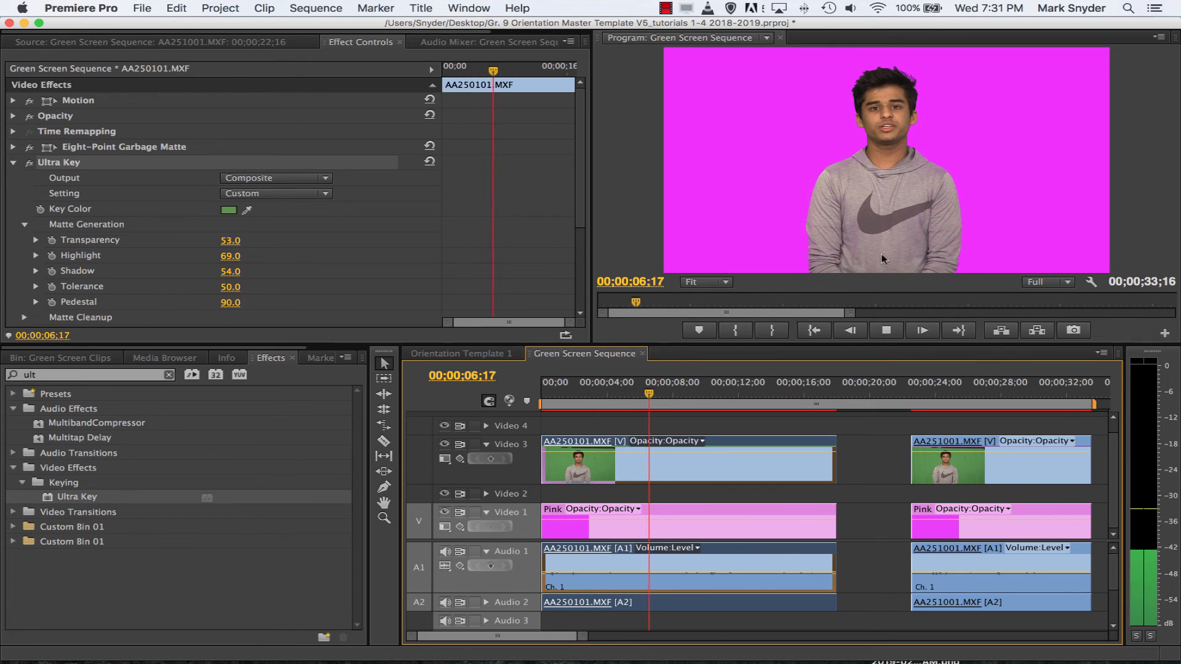
{"action": "key", "text": "space"}
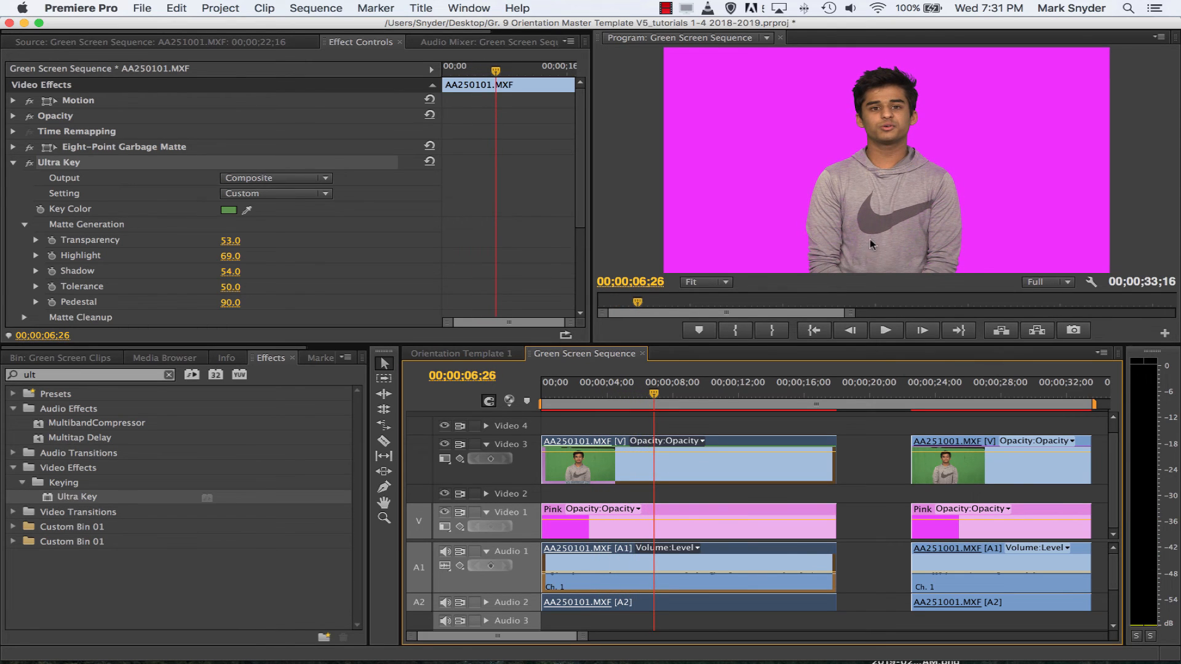
Using the Alpha Channel output, set Ultra Key's Transparency to 46 and Shadow to 55, and return the output to Composite.
{"action": "left_click", "coordinate": [324, 179]}
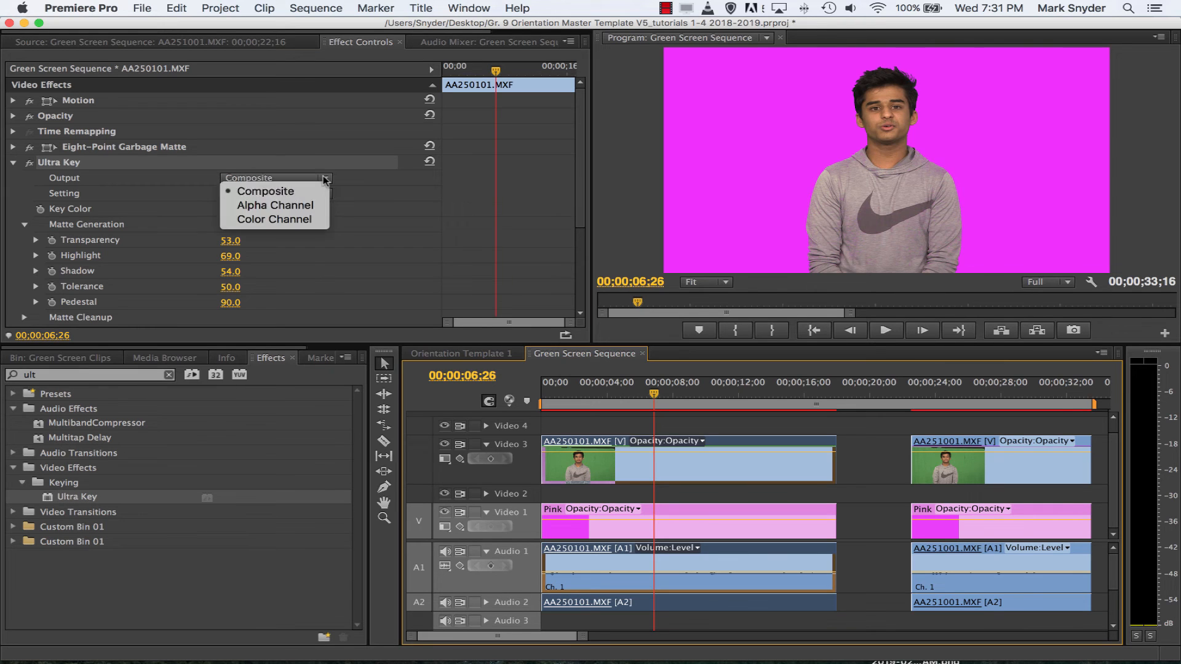
{"action": "left_click", "coordinate": [275, 206]}
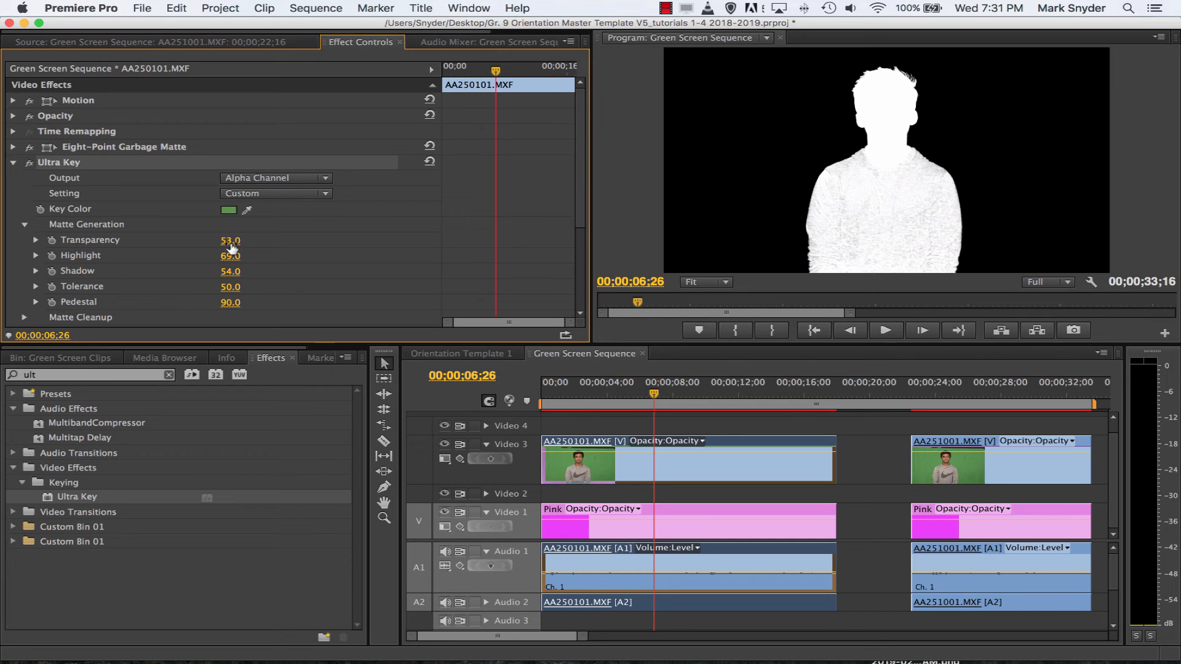
{"action": "left_click_drag", "start_coordinate": [230, 271], "coordinate": [233, 245]}
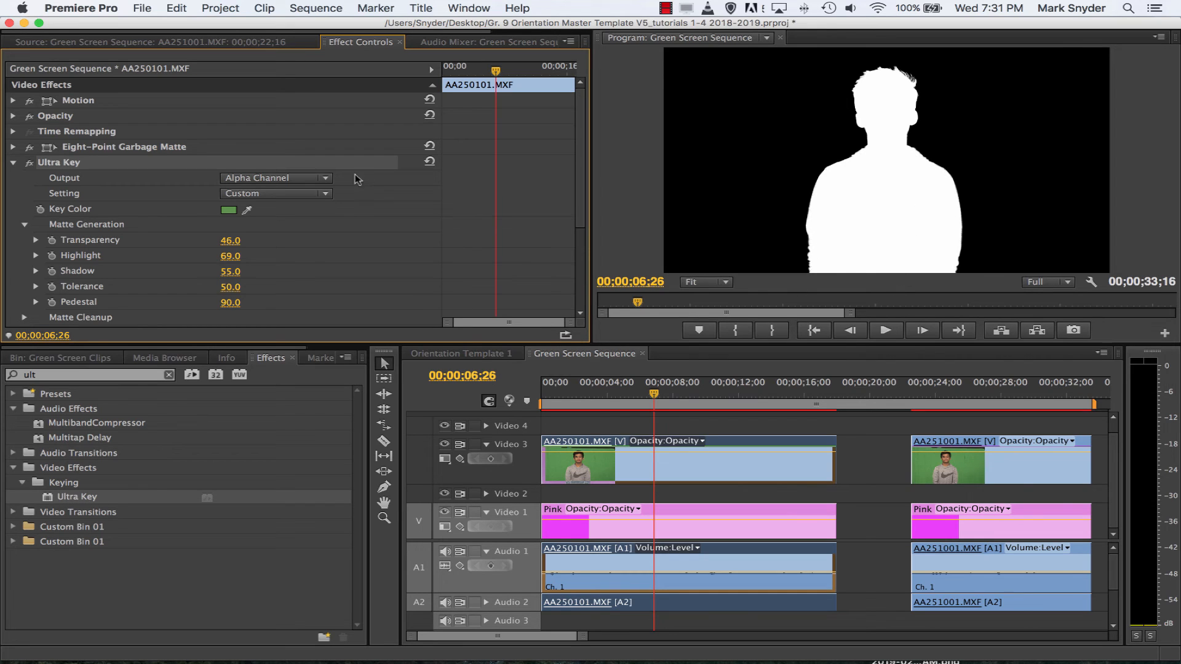
{"action": "left_click", "coordinate": [314, 182]}
{"action": "left_click", "coordinate": [310, 187]}
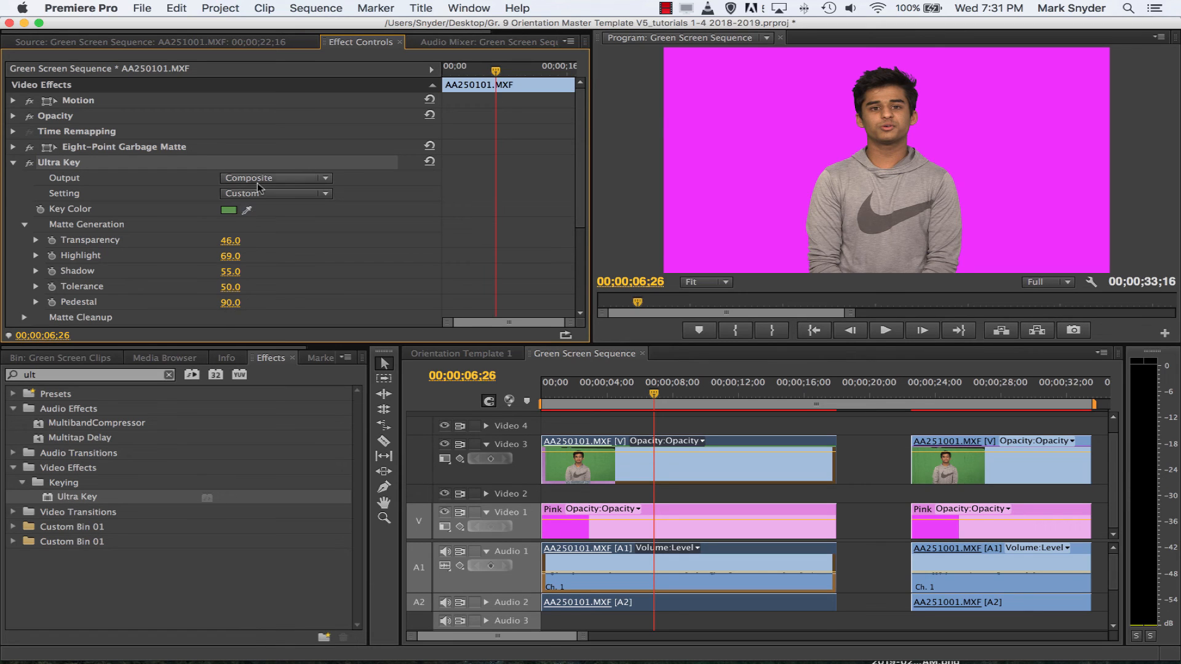
Save the Ultra Key settings as a Scale preset, putting the on-screen person's first name before "Ultra Key Preset".
{"action": "right_click", "coordinate": [191, 164]}
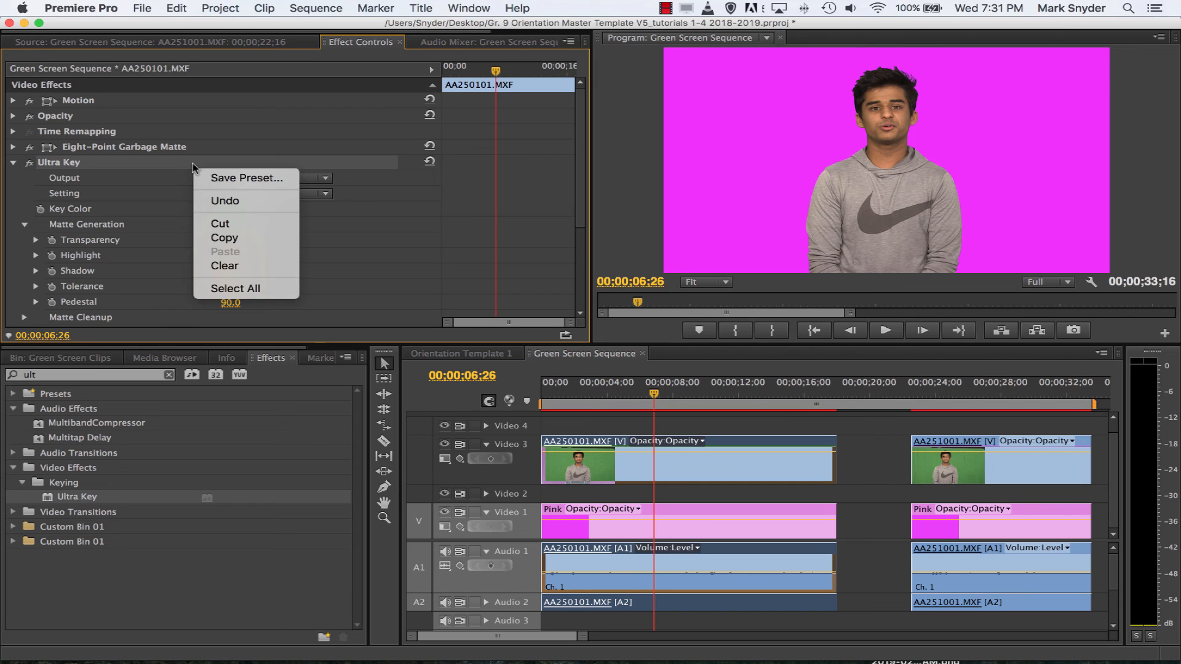
{"action": "left_click", "coordinate": [231, 180]}
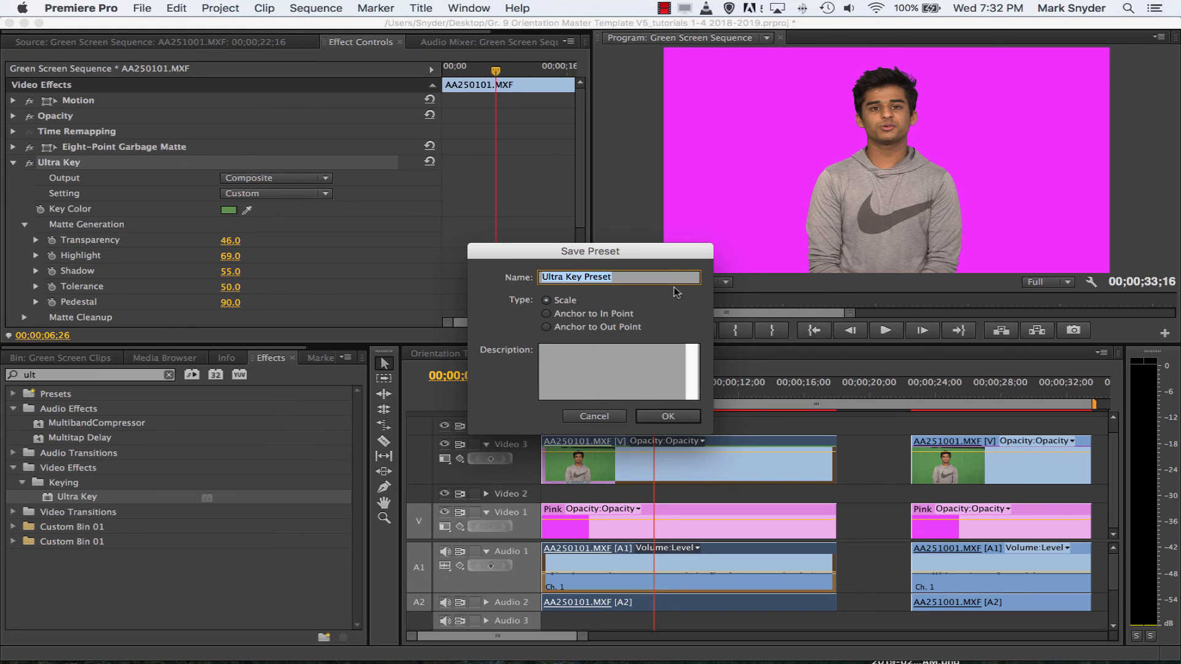
{"action": "key", "text": "Left"}
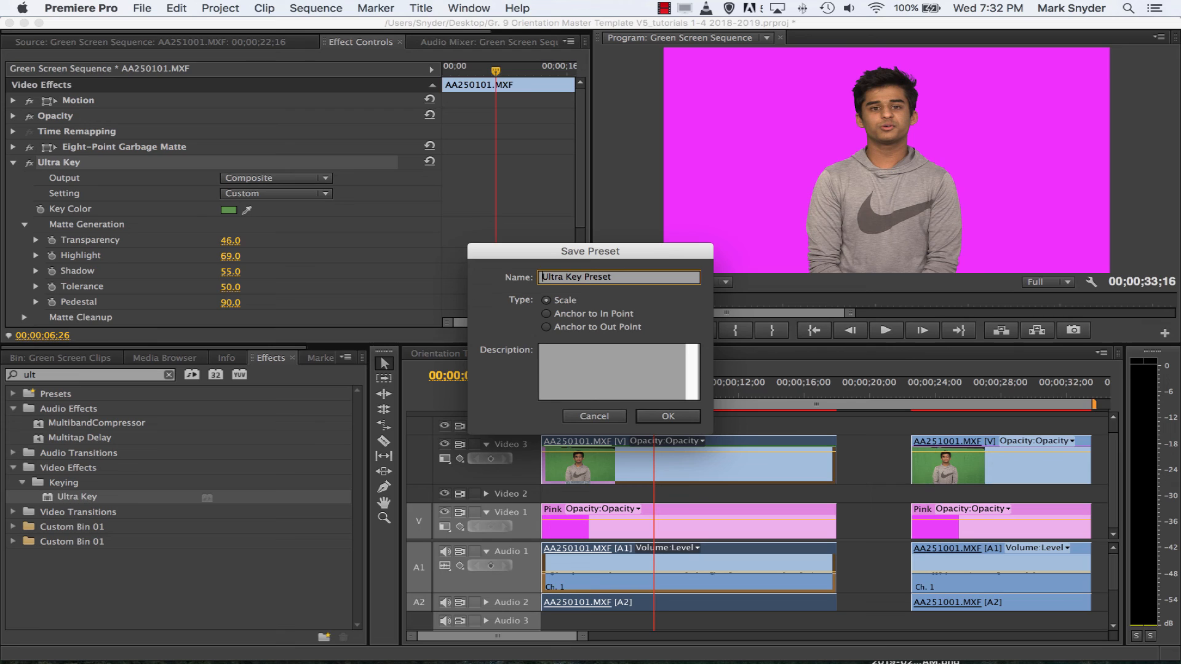
{"action": "type", "text": "Samir"}
{"action": "left_click", "coordinate": [668, 417]}
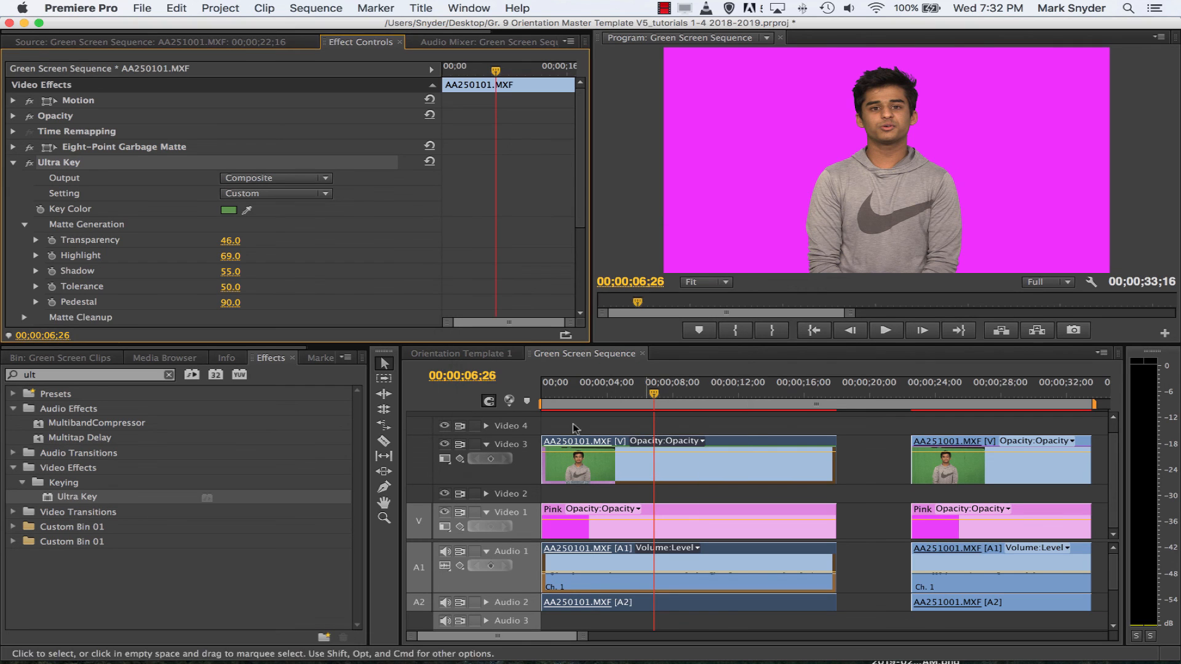
Find the newly saved Ultra Key preset among the effect presets and apply it to the AA251001.MXF clip on Video 3.
{"action": "left_click", "coordinate": [13, 400]}
{"action": "scroll", "coordinate": [80, 554], "scroll_direction": "down", "scroll_amount": 1}
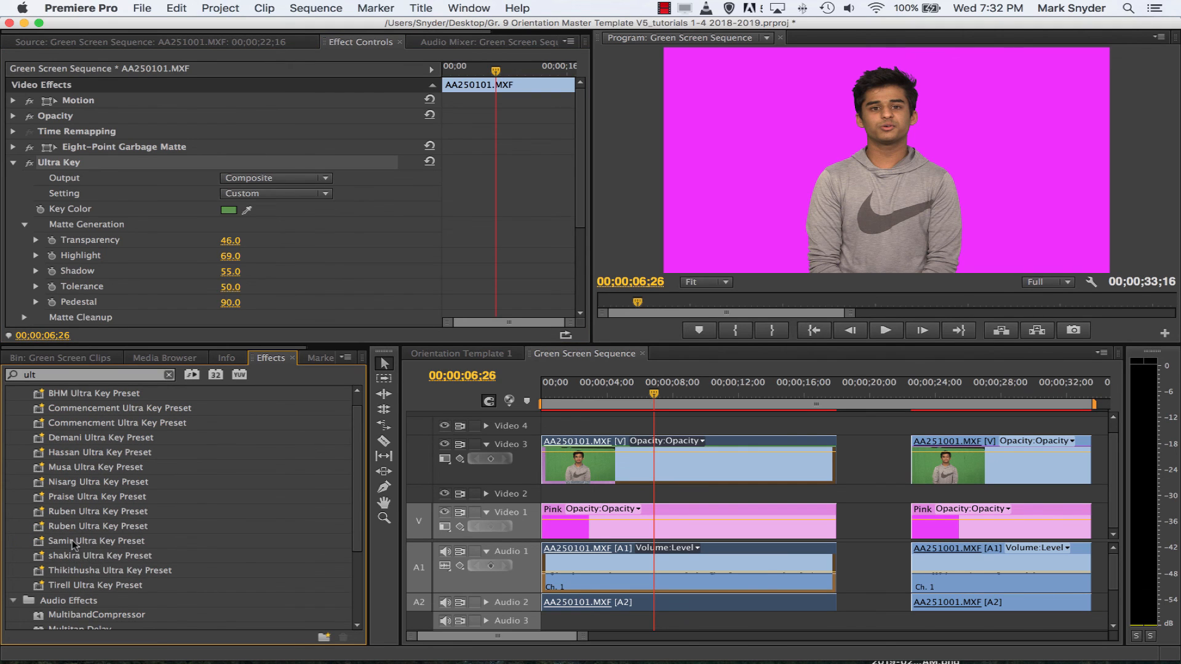
{"action": "left_click", "coordinate": [72, 540]}
{"action": "scroll", "coordinate": [106, 533], "scroll_direction": "up", "scroll_amount": 1}
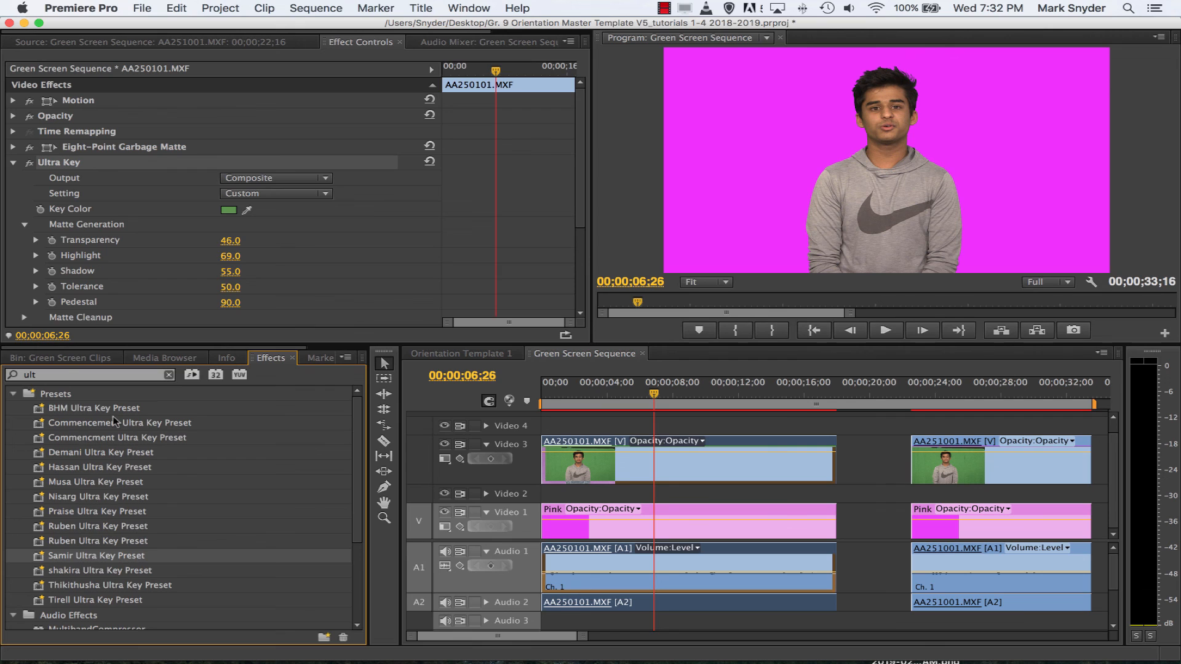
{"action": "scroll", "coordinate": [99, 452], "scroll_direction": "down", "scroll_amount": 1}
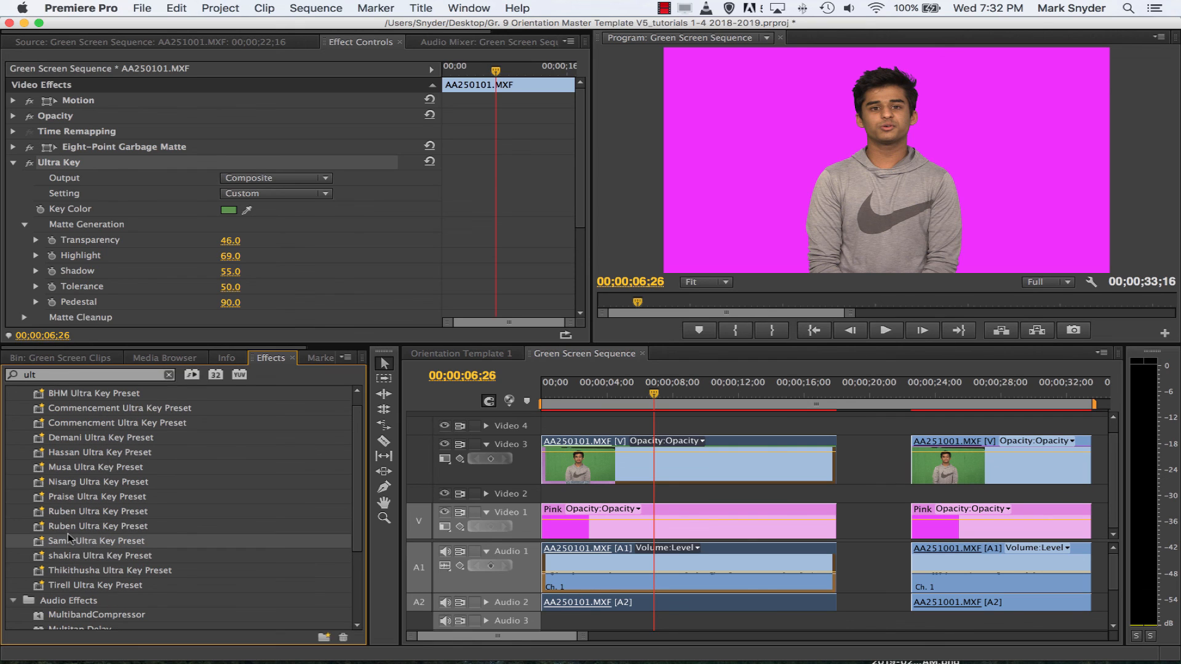
{"action": "scroll", "coordinate": [70, 536], "scroll_direction": "down", "scroll_amount": 5}
{"action": "scroll", "coordinate": [73, 538], "scroll_direction": "up", "scroll_amount": 6}
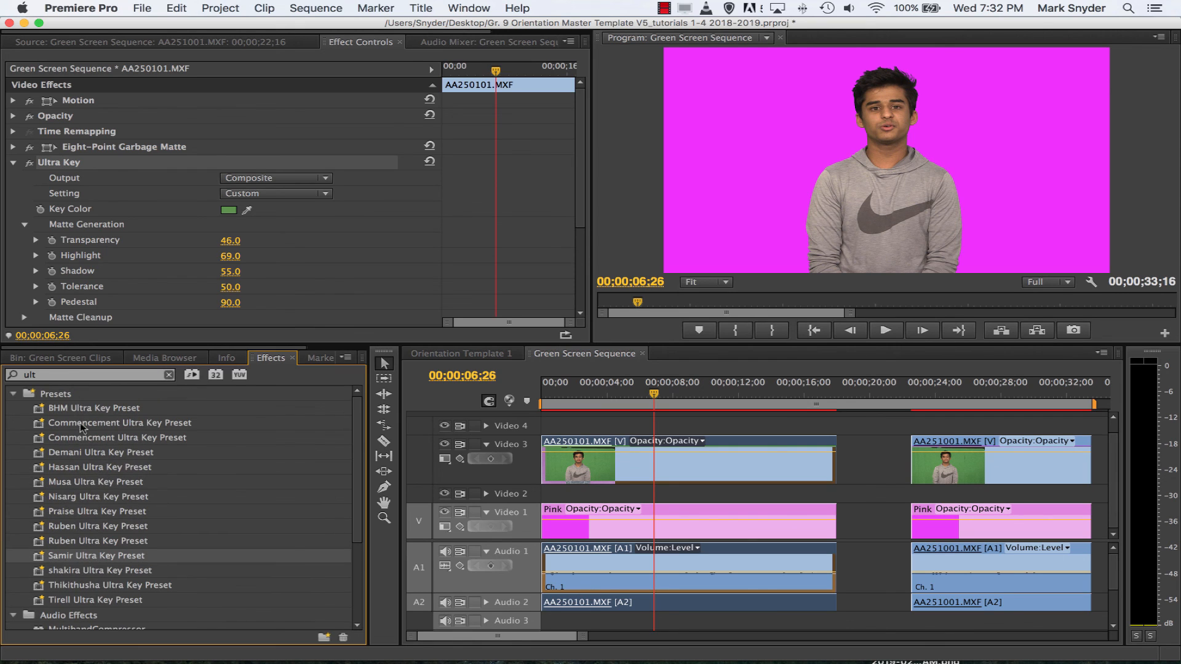
{"action": "left_click", "coordinate": [103, 556]}
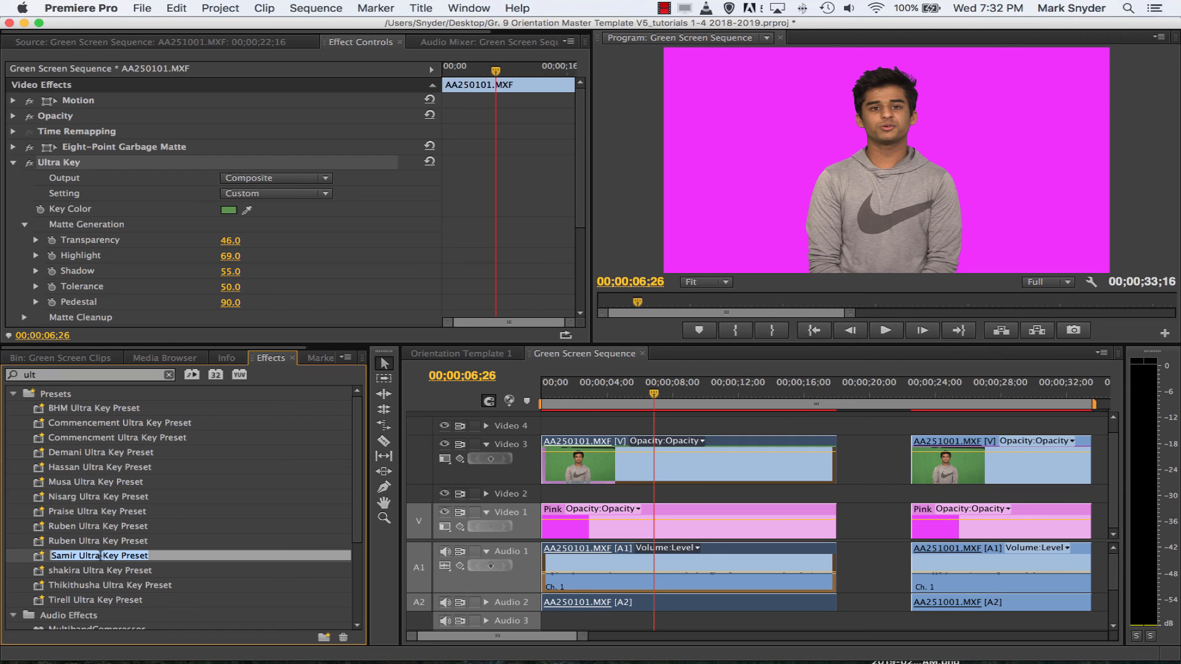
{"action": "left_click", "coordinate": [37, 560]}
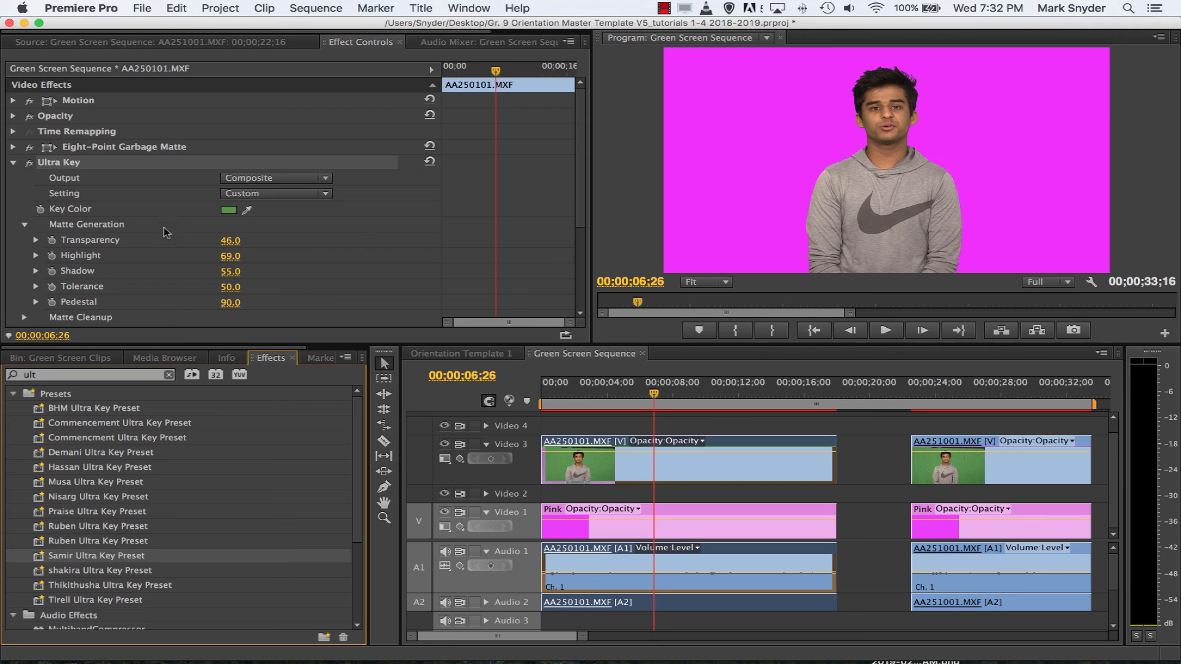
{"action": "left_click_drag", "start_coordinate": [38, 559], "coordinate": [934, 473]}
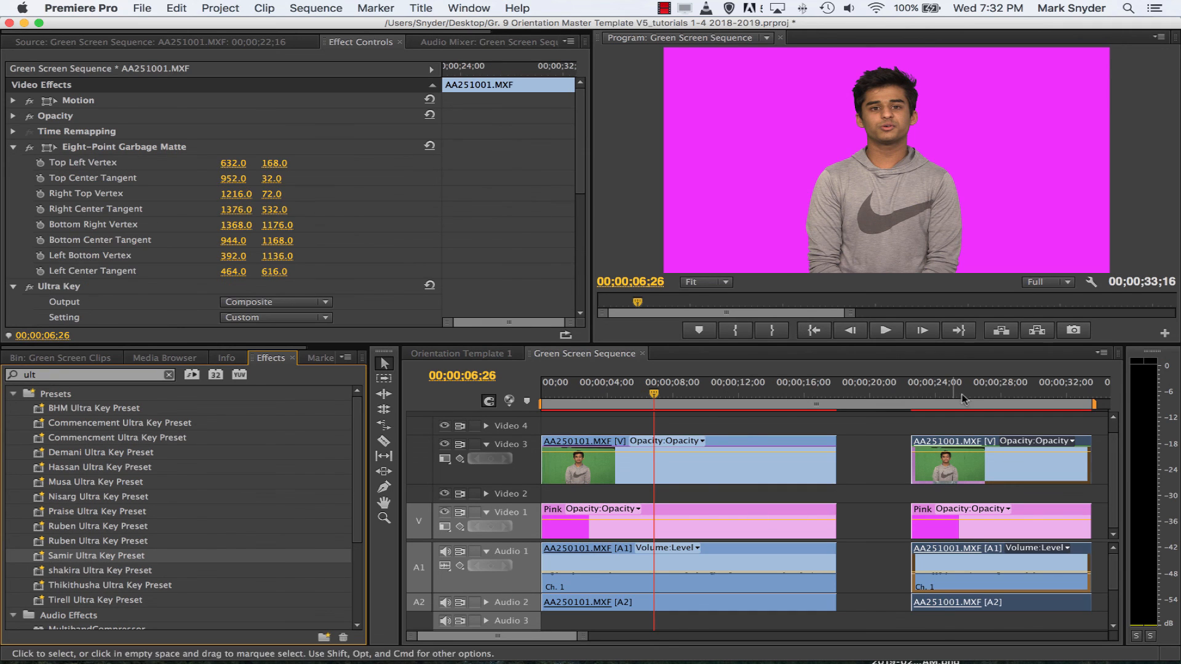
Play the AA251001.MXF clip from about 25 to 32 seconds to check its key in motion.
{"action": "left_click", "coordinate": [965, 393]}
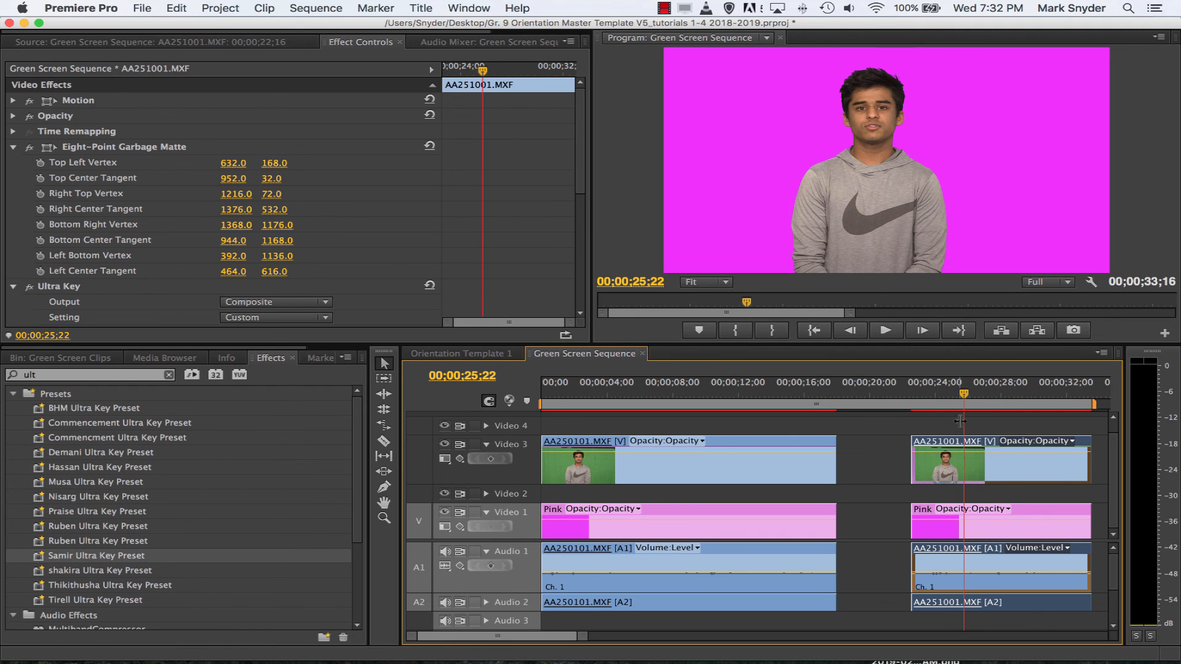
{"action": "key", "text": "space"}
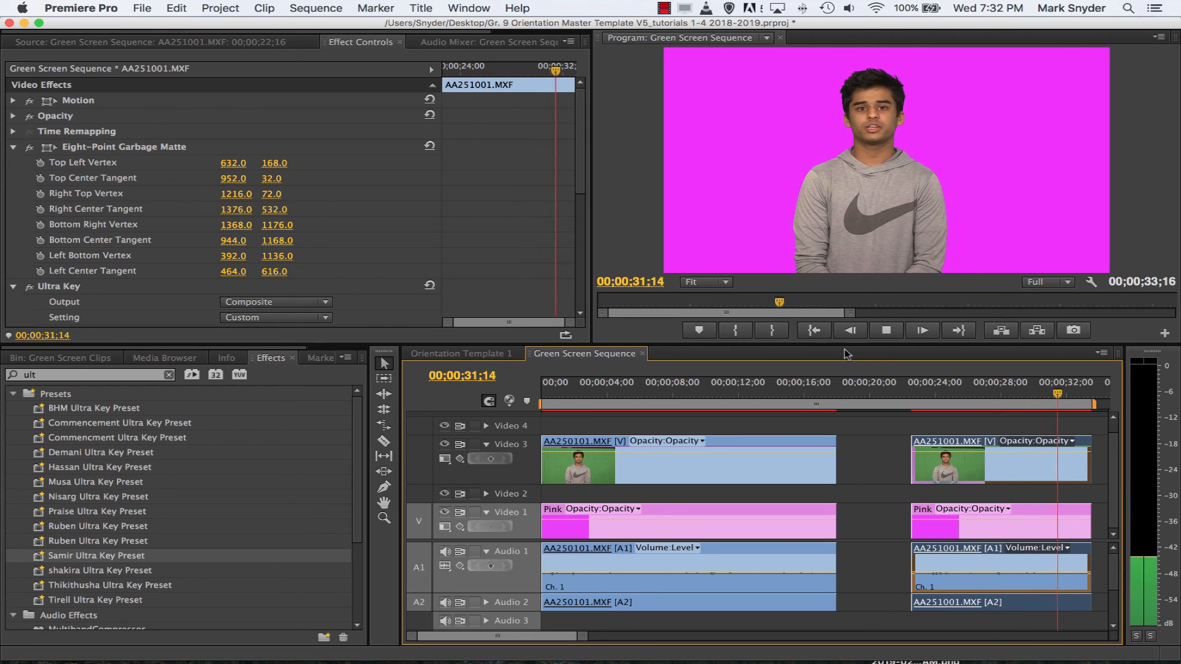
{"action": "key", "text": "space"}
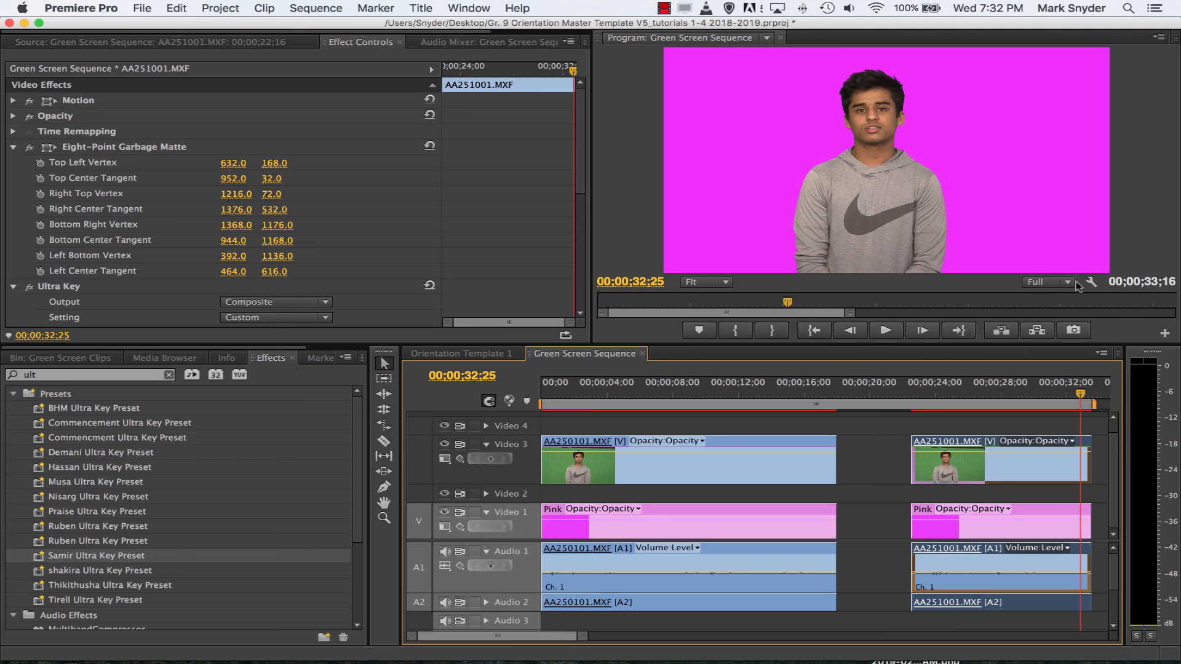
Go to 00;00;09;15 in the AA250101.MXF clip and hide and reshow the Video 1 pink background to inspect the key.
{"action": "left_click", "coordinate": [698, 384]}
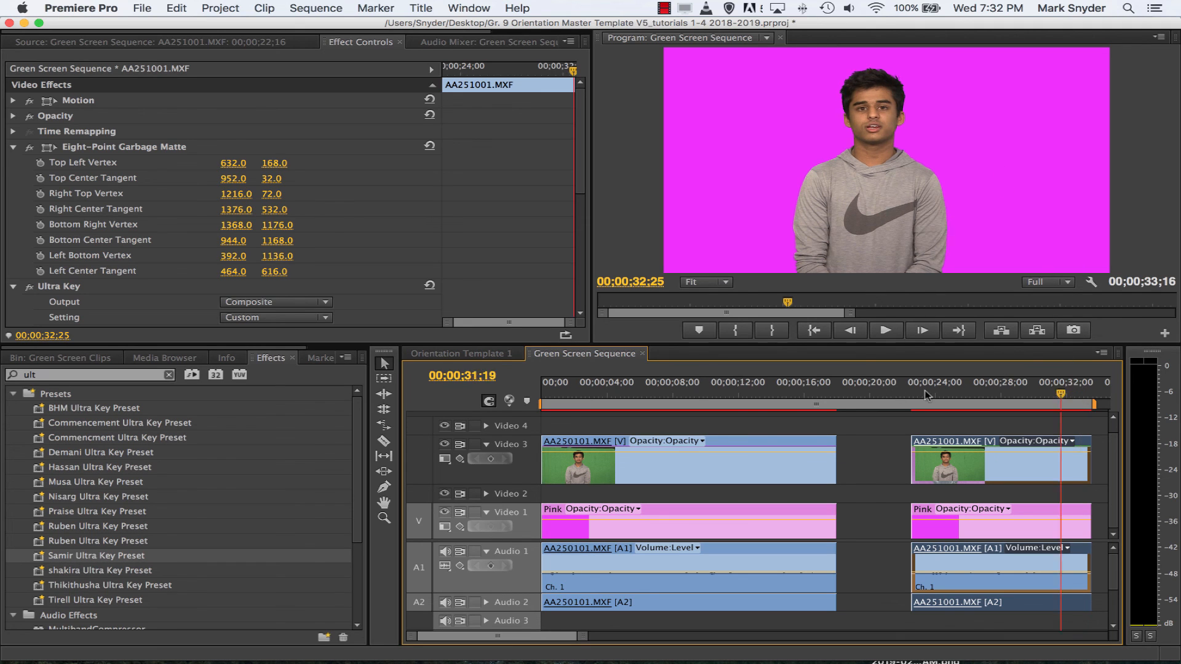
{"action": "key", "text": "space"}
{"action": "key", "text": "space"}
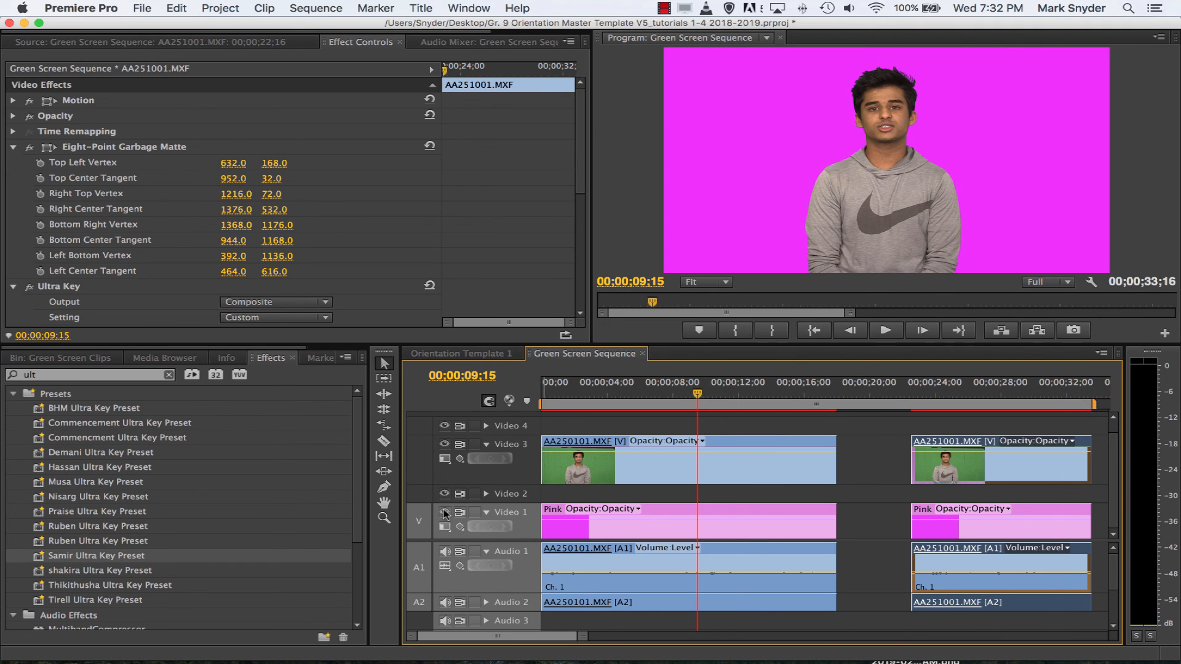
{"action": "left_click", "coordinate": [444, 512]}
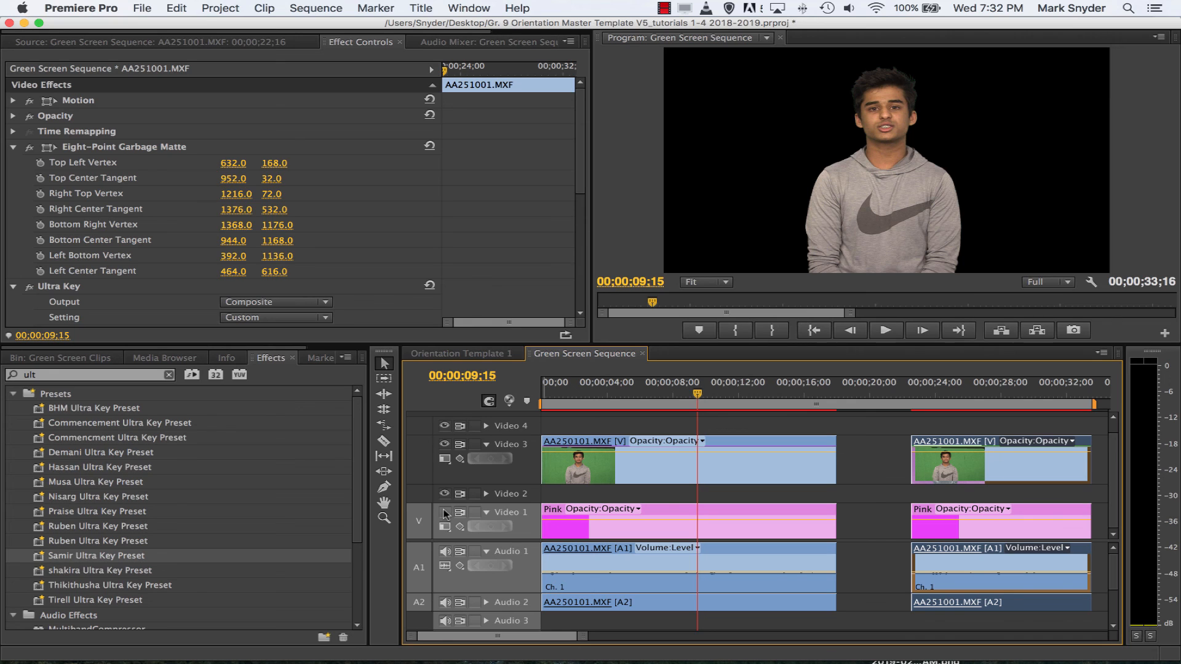
{"action": "left_click", "coordinate": [444, 512]}
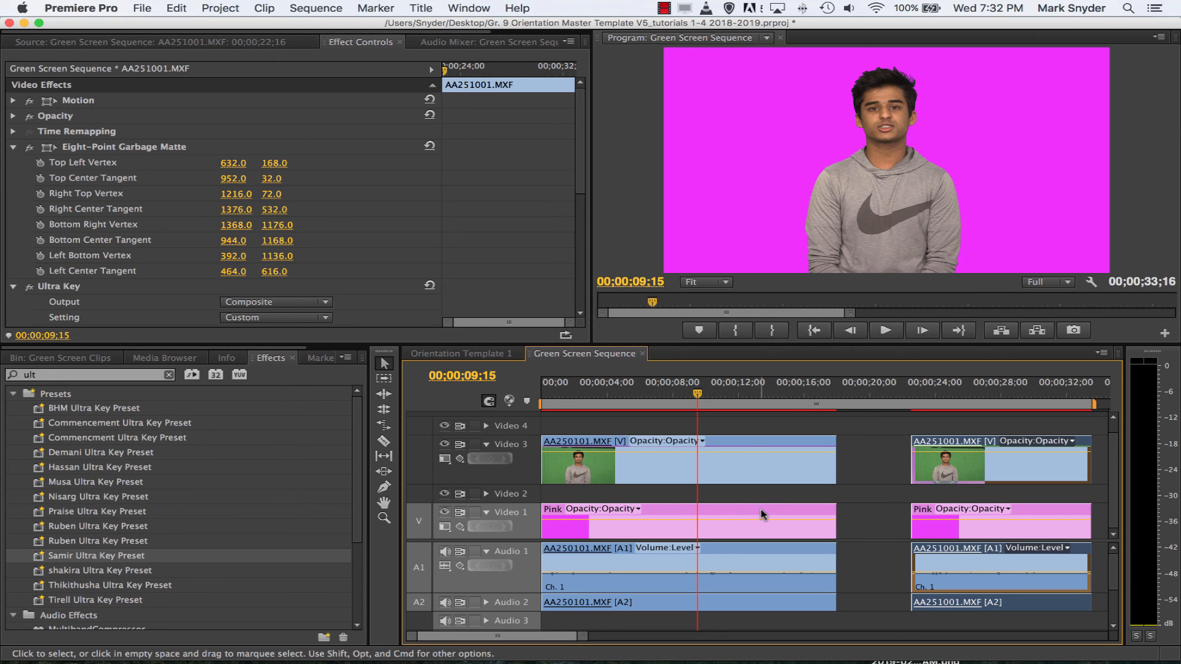